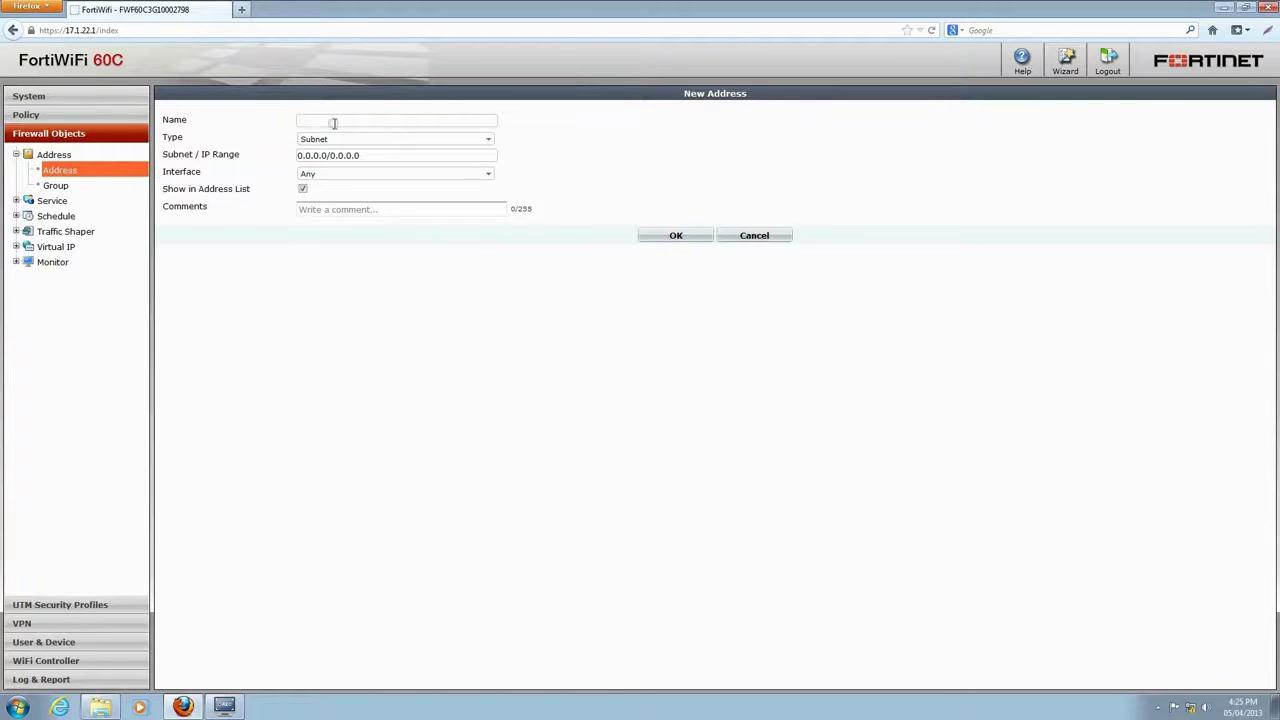
# - Add firewall address 192.168.2-network with subnet 192.168.2.0/24
pyautogui.write('192.168.2-network')
pyautogui.moveTo(417, 160); pyautogui.dragTo(277, 183)
pyautogui.write('192.168.2.0/24')
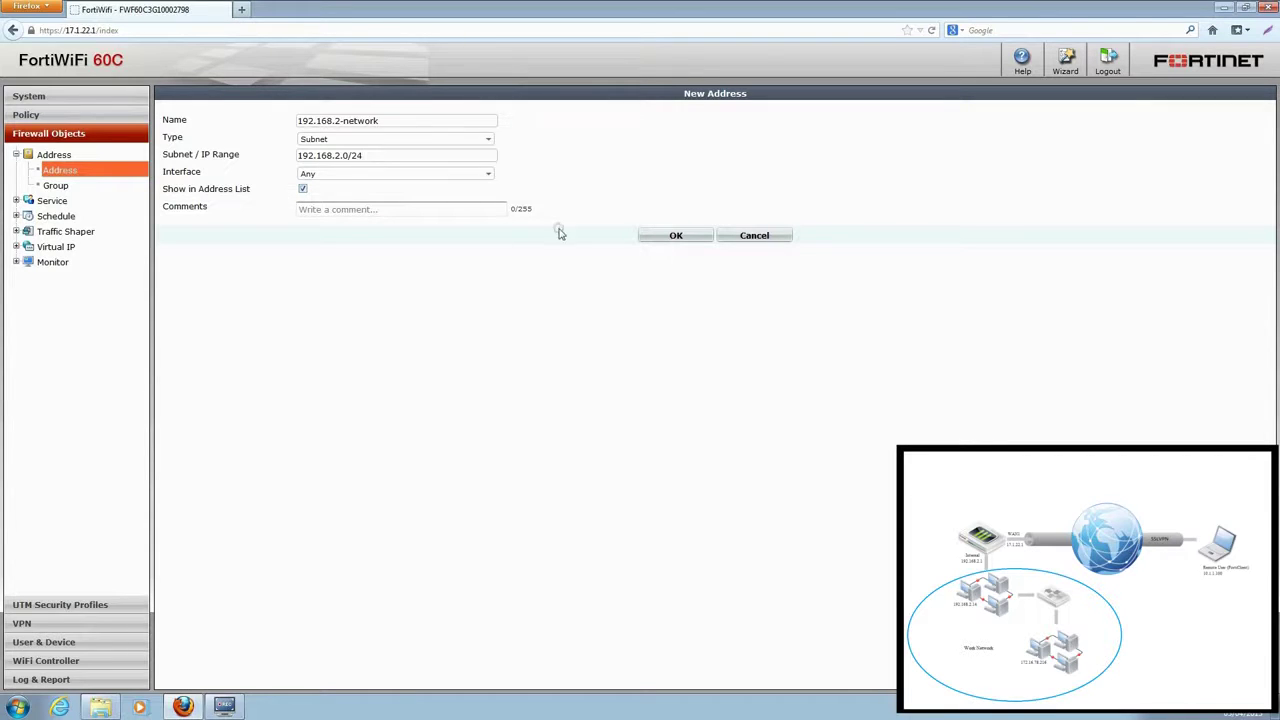
pyautogui.click(652, 236)
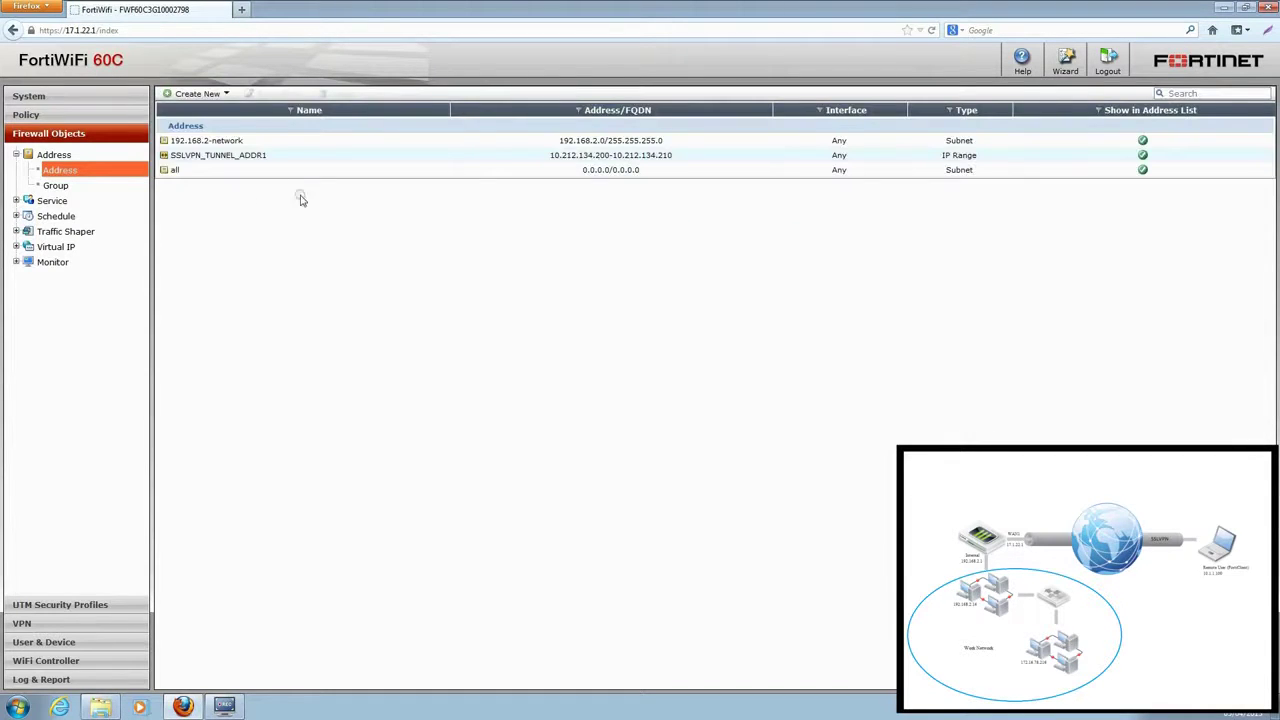
# - Add a second firewall address, 172.16.78-network, with subnet 172.16.78.0/24
pyautogui.click(211, 96)
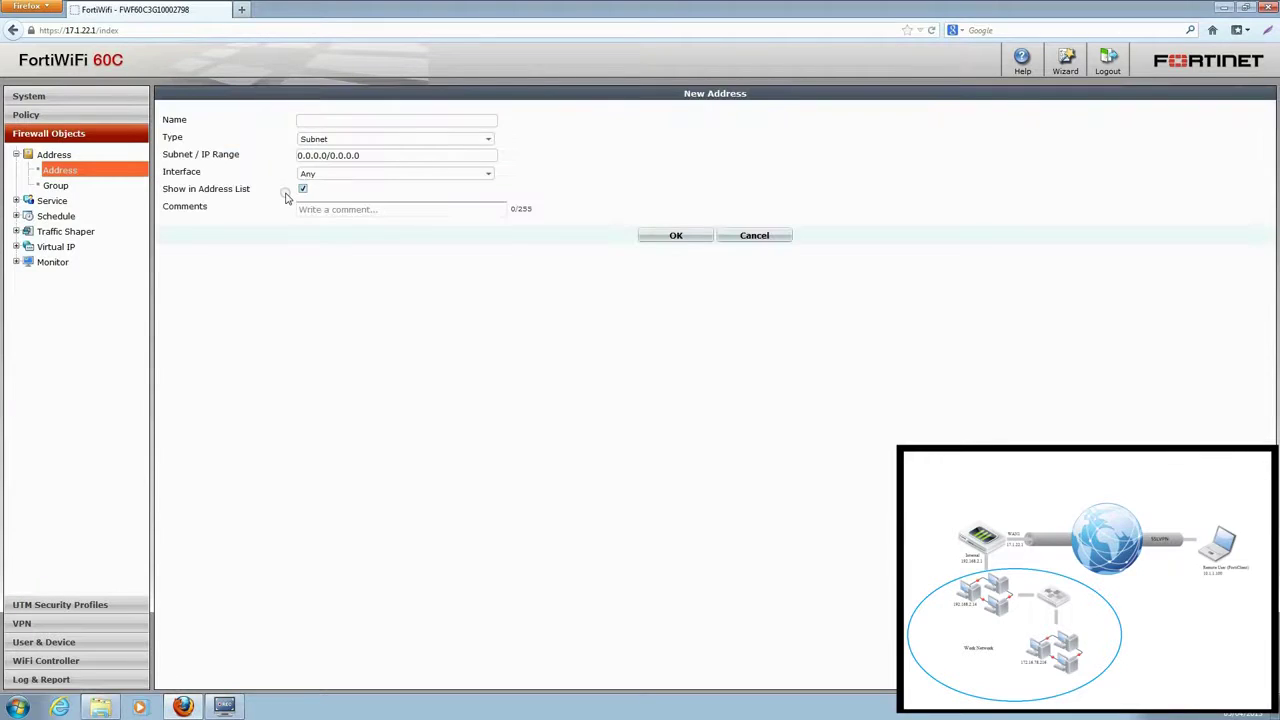
pyautogui.write('172.16.78-network')
pyautogui.click(362, 157)
pyautogui.write('172.1')
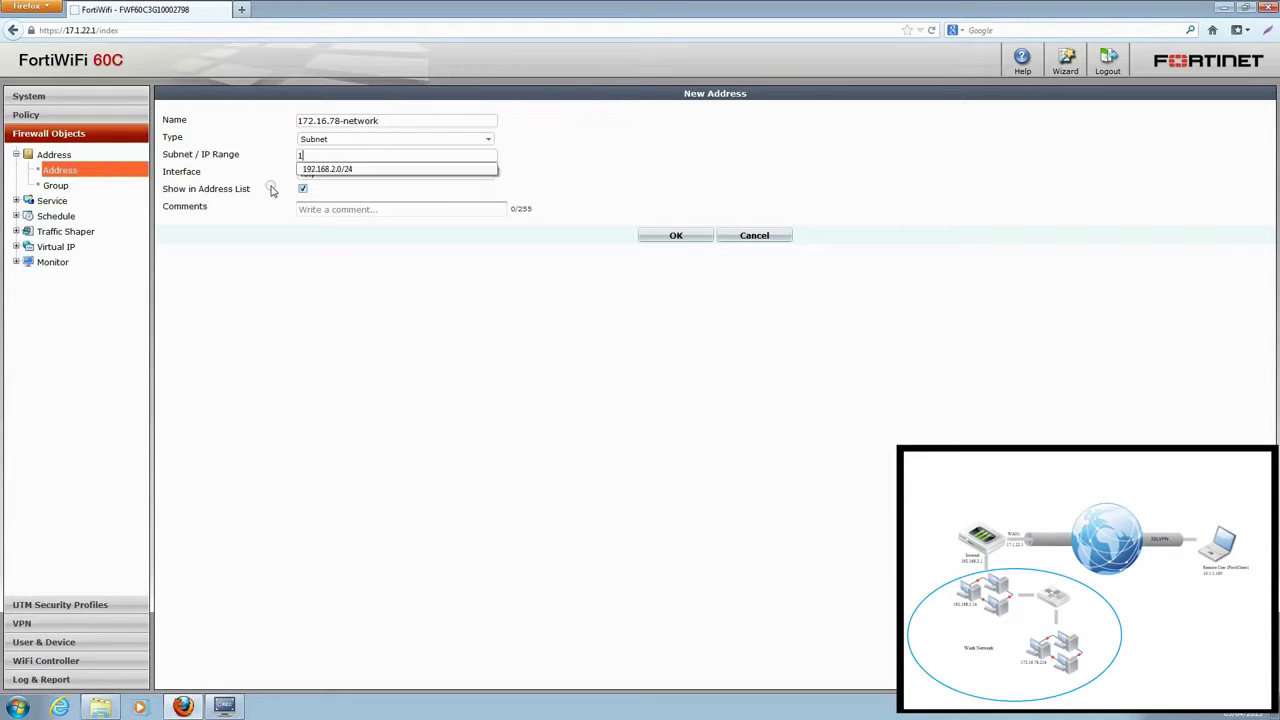
pyautogui.write('6.78.0/24')
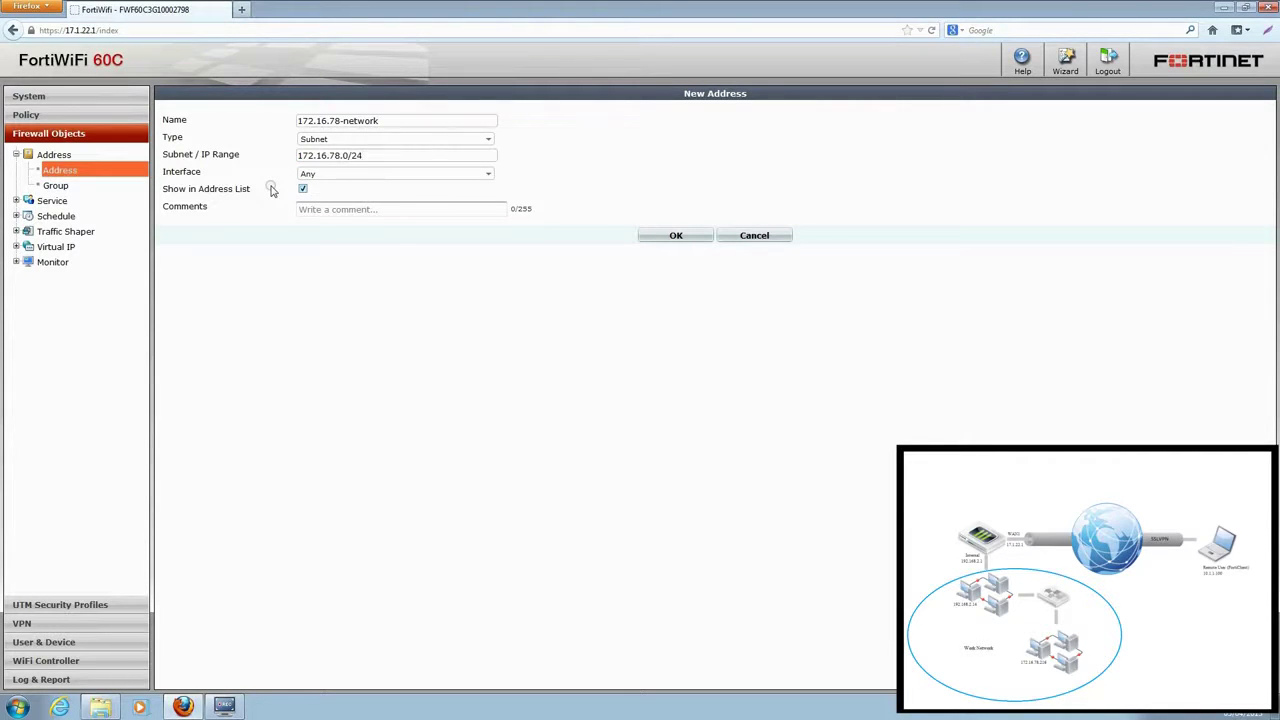
pyautogui.click(680, 236)
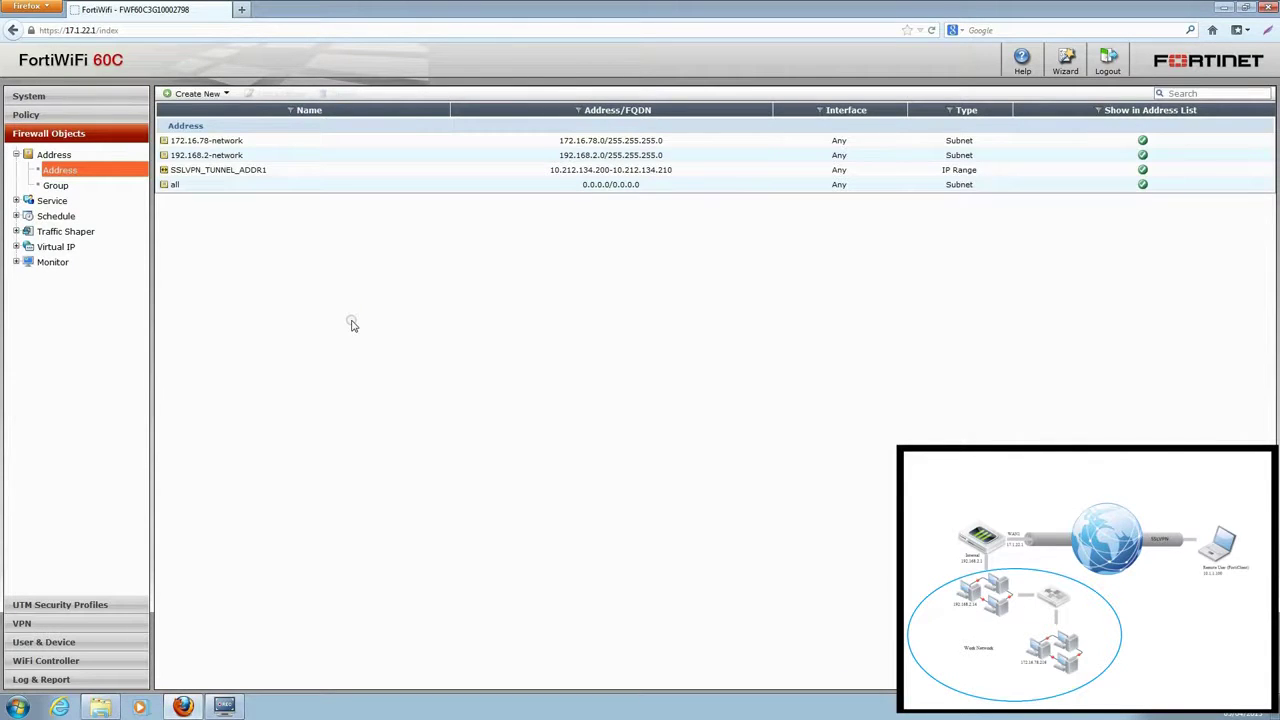
# - Create address group 'work network' with members 172.16.78-network and 192.168.2-network
pyautogui.click(57, 186)
pyautogui.click(195, 93)
pyautogui.write('work network')
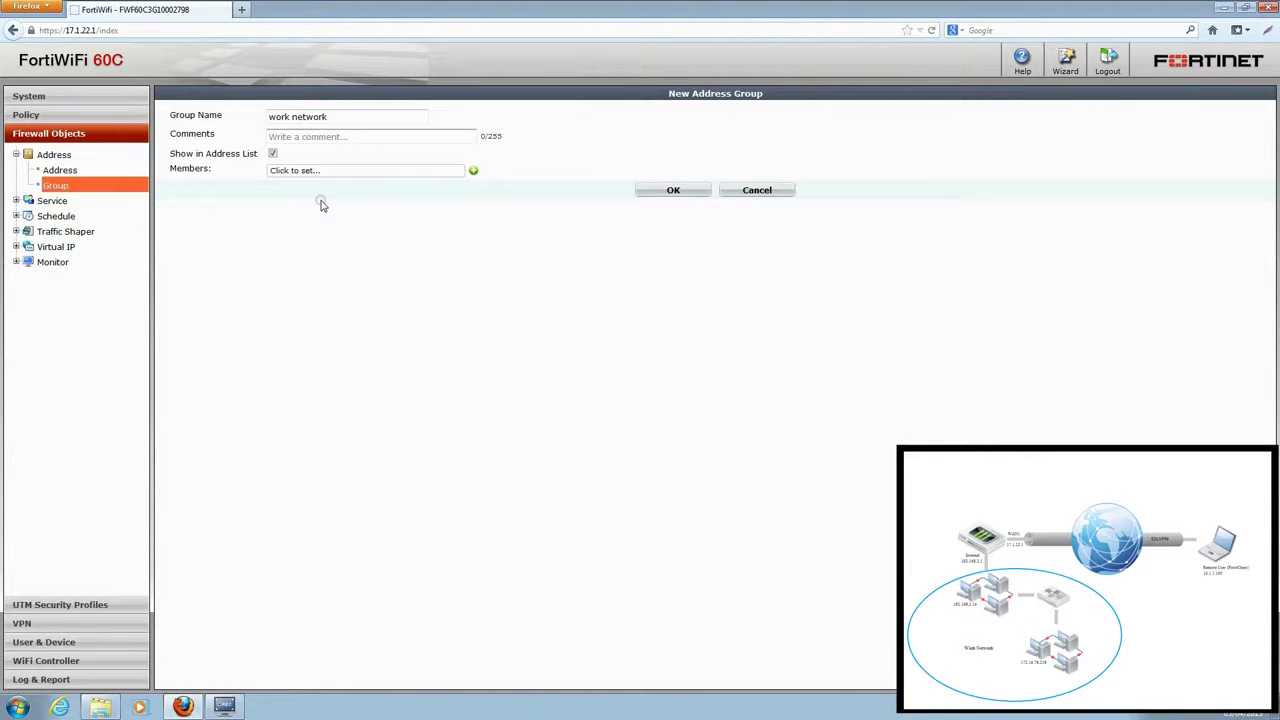
pyautogui.click(322, 171)
pyautogui.click(326, 201)
pyautogui.click(473, 170)
pyautogui.click(363, 205)
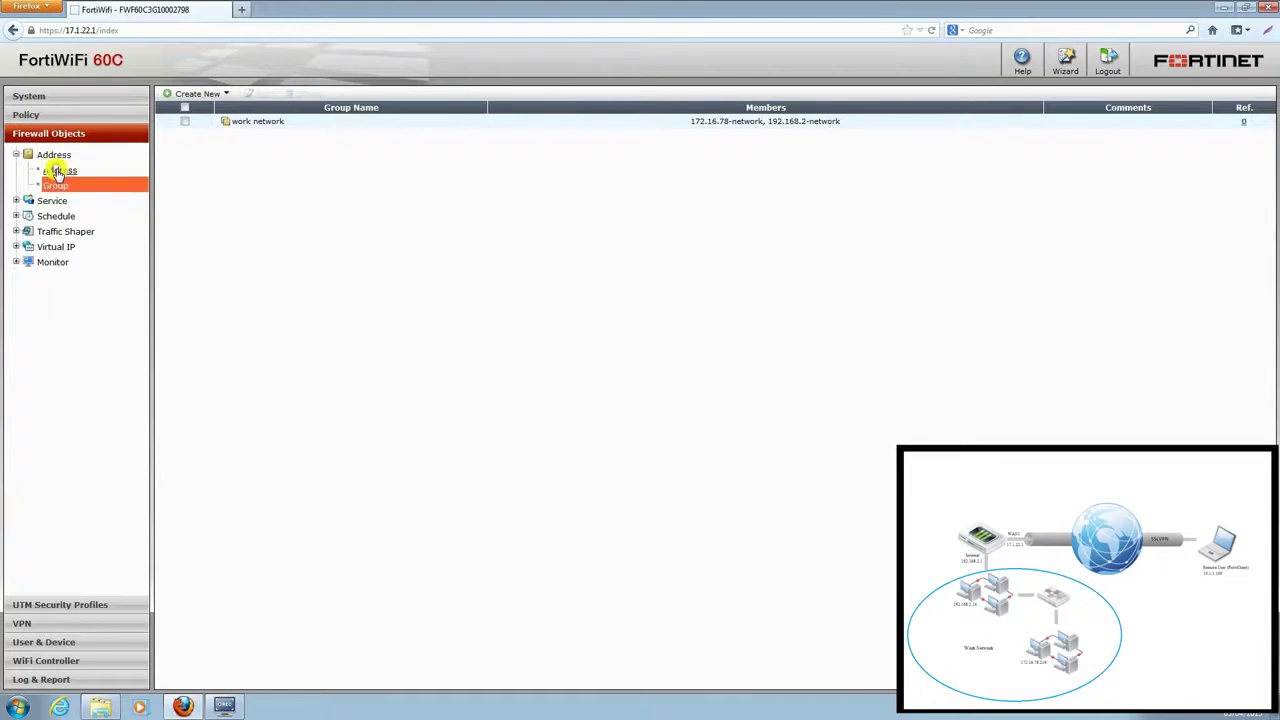
pyautogui.click(58, 172)
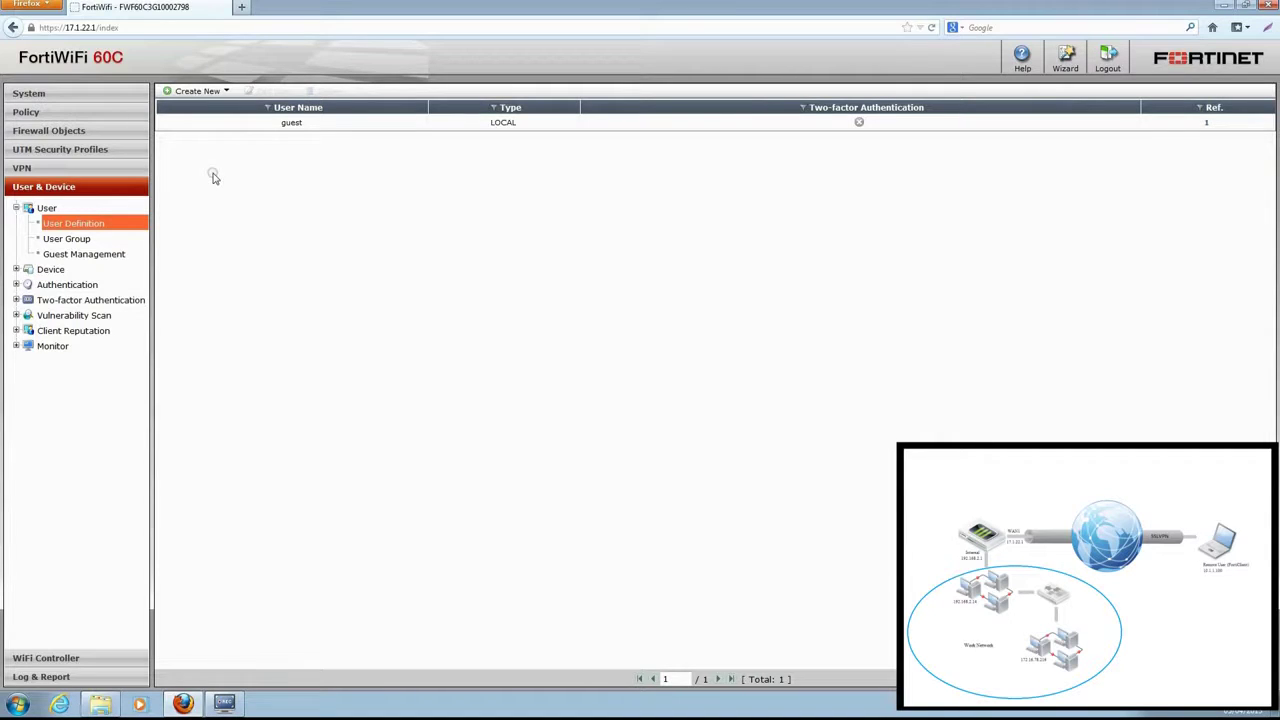
pyautogui.click(225, 91)
pyautogui.click(270, 101)
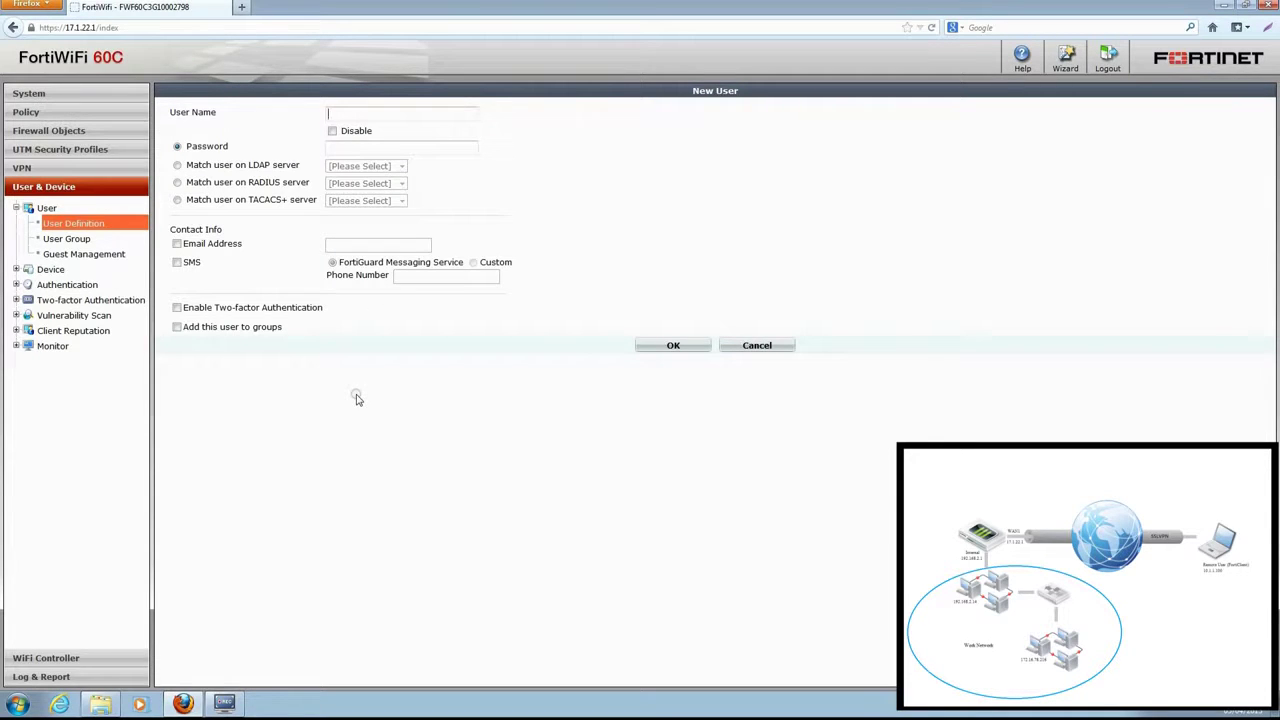
pyautogui.click(384, 148)
pyautogui.write('123456')
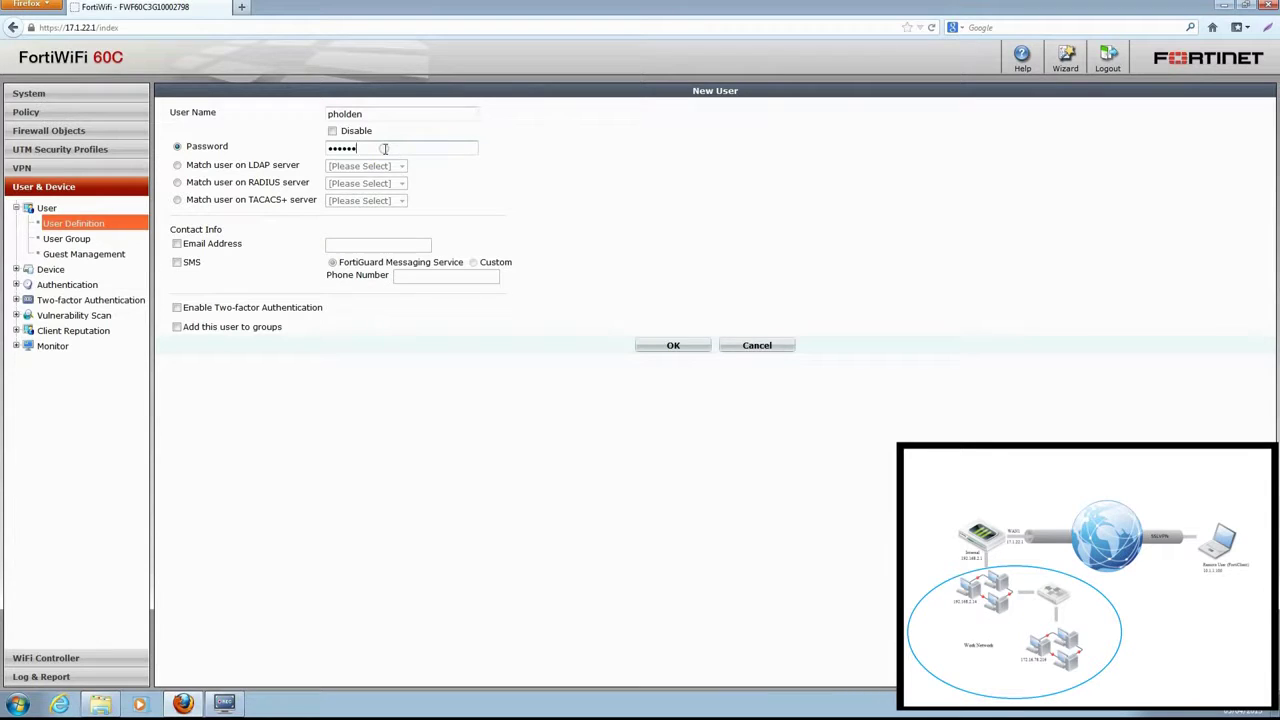
pyautogui.click(664, 346)
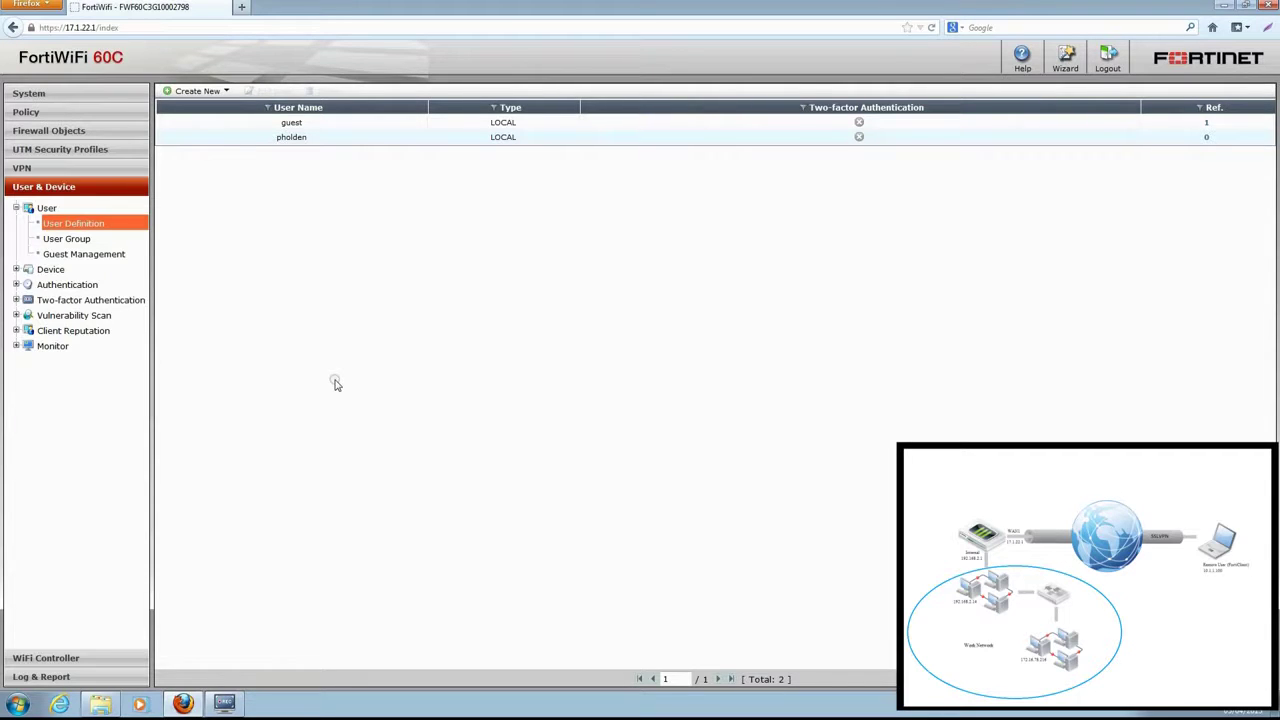
# - Create a second local user, 'jdoe', with its password
pyautogui.click(197, 91)
pyautogui.click(240, 99)
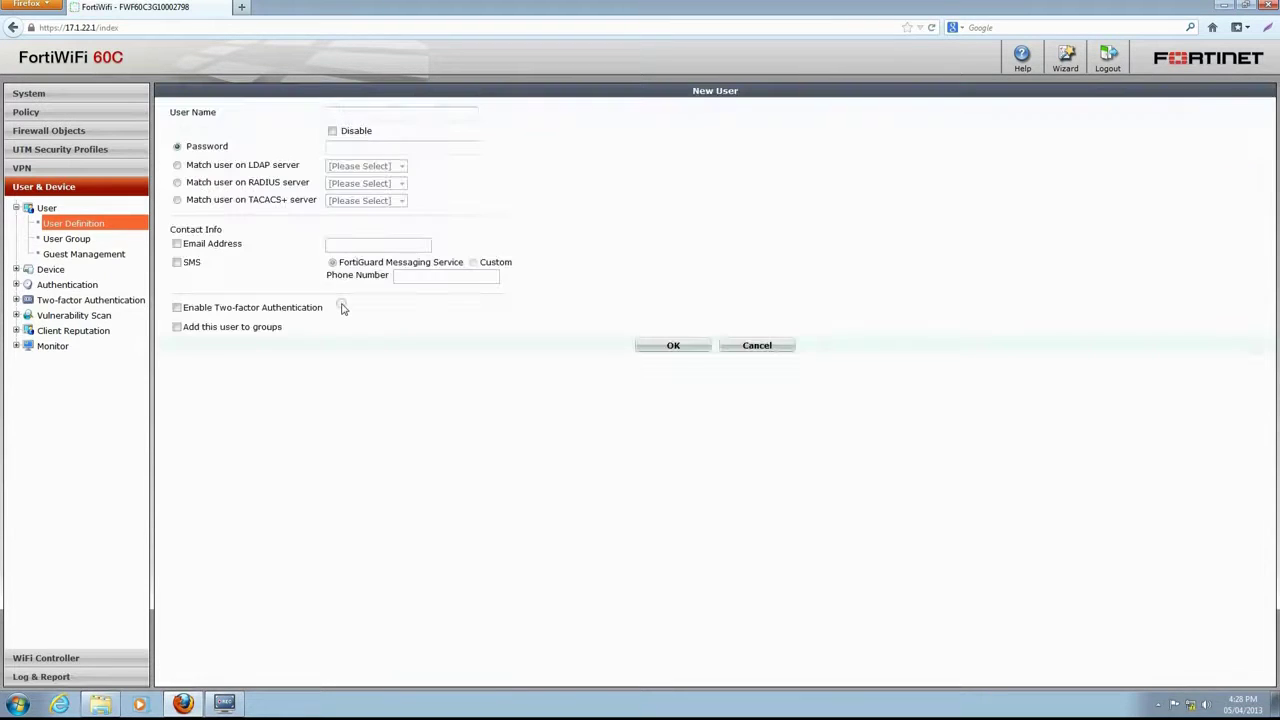
pyautogui.write('jdoe')
pyautogui.click(366, 147)
pyautogui.write('123456')
pyautogui.click(671, 347)
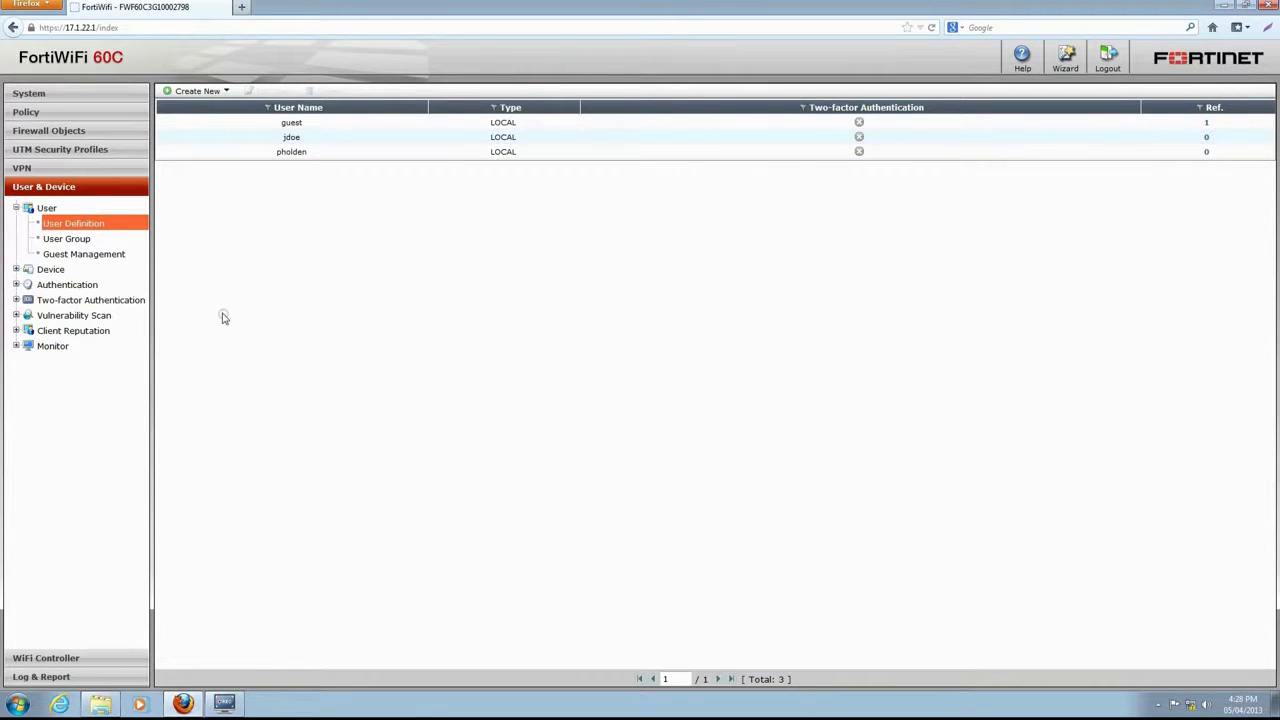
# - Create user group 'sslvpn-users' with the two new local users as members
pyautogui.click(76, 239)
pyautogui.click(207, 91)
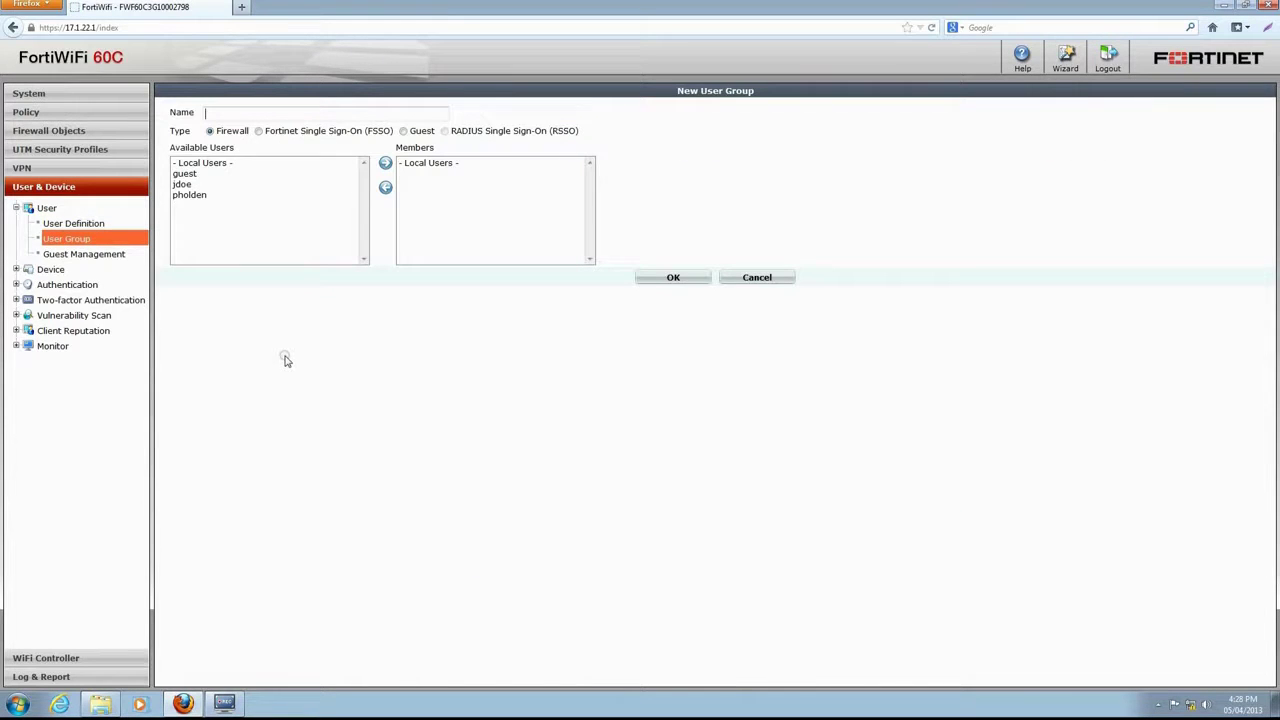
pyautogui.write('sslvpn-users')
pyautogui.click(226, 185)
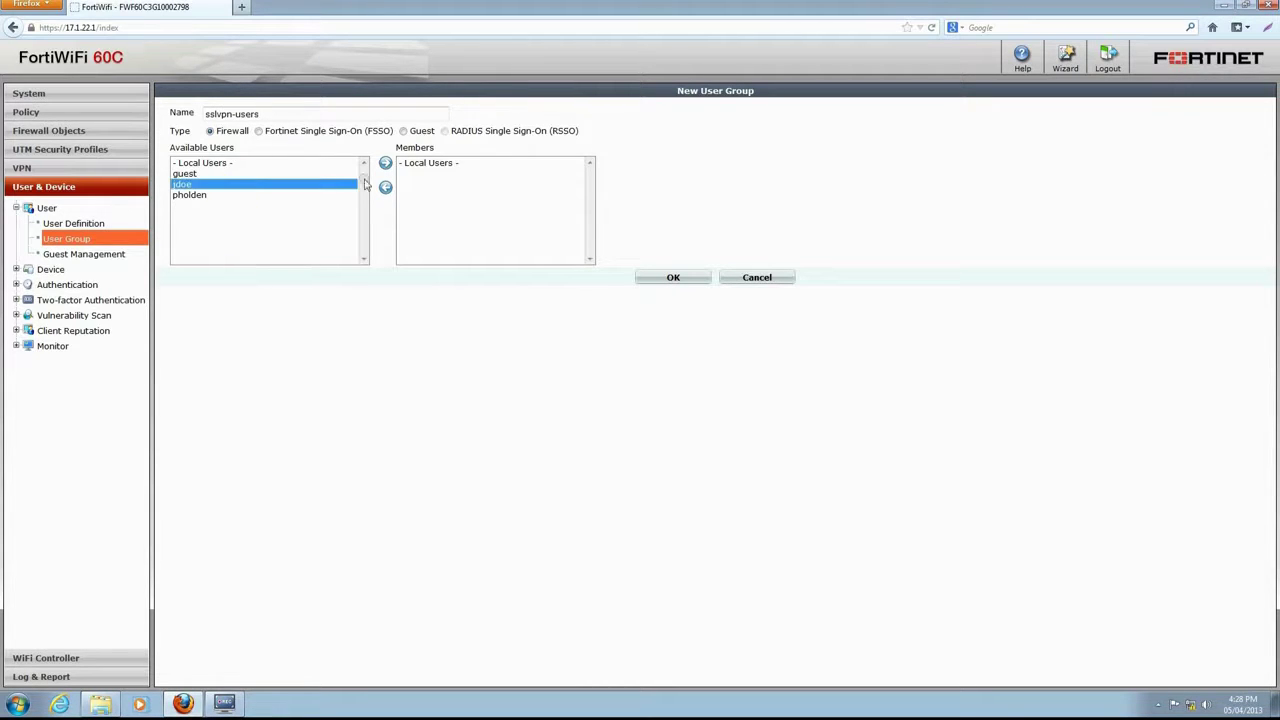
pyautogui.click(386, 165)
pyautogui.click(281, 186)
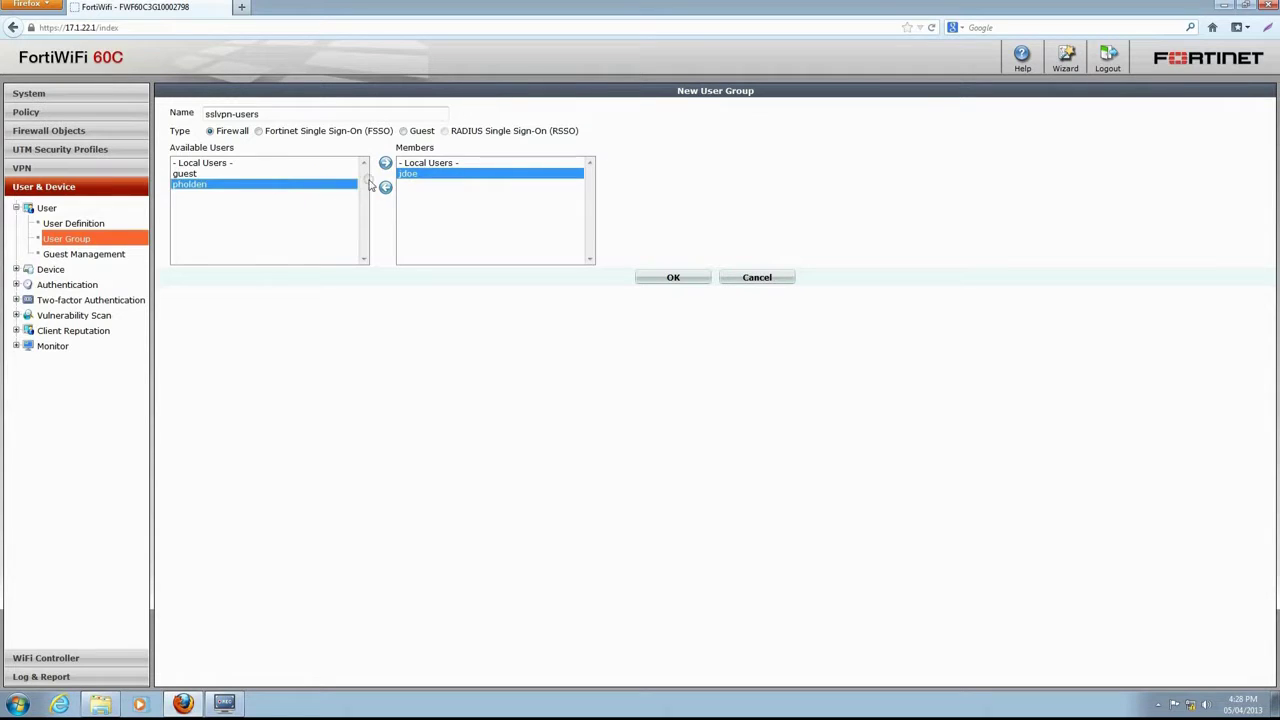
pyautogui.click(385, 165)
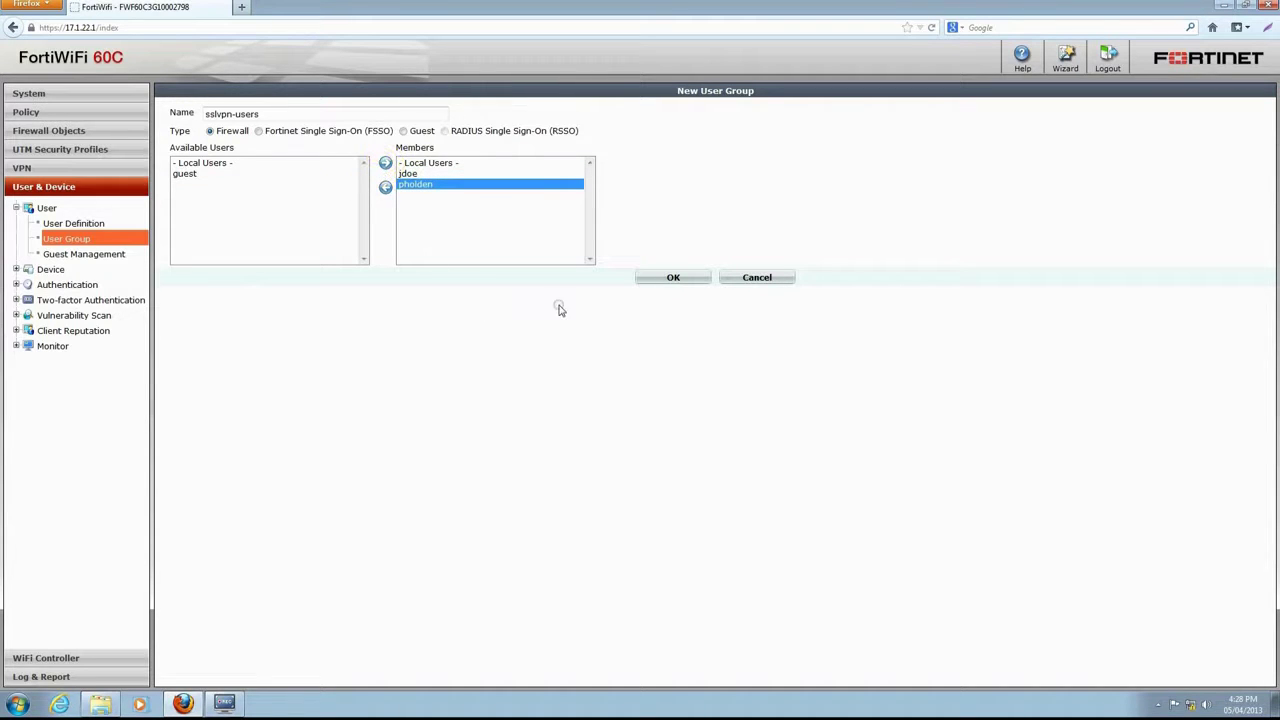
pyautogui.click(677, 279)
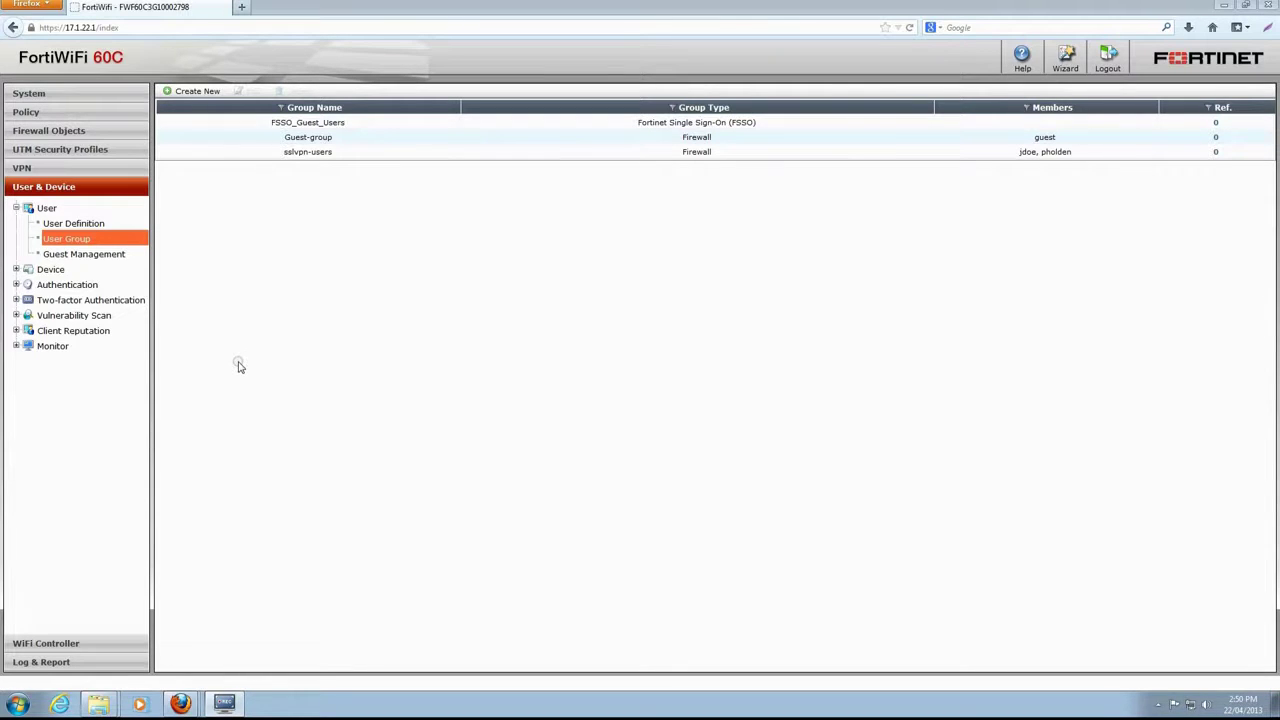
# - Create LDAP server 'Windows AD Server' at 172.16.106.22 with DN cn=users,dc=qa,dc=fortinet,dc=com
pyautogui.click(90, 285)
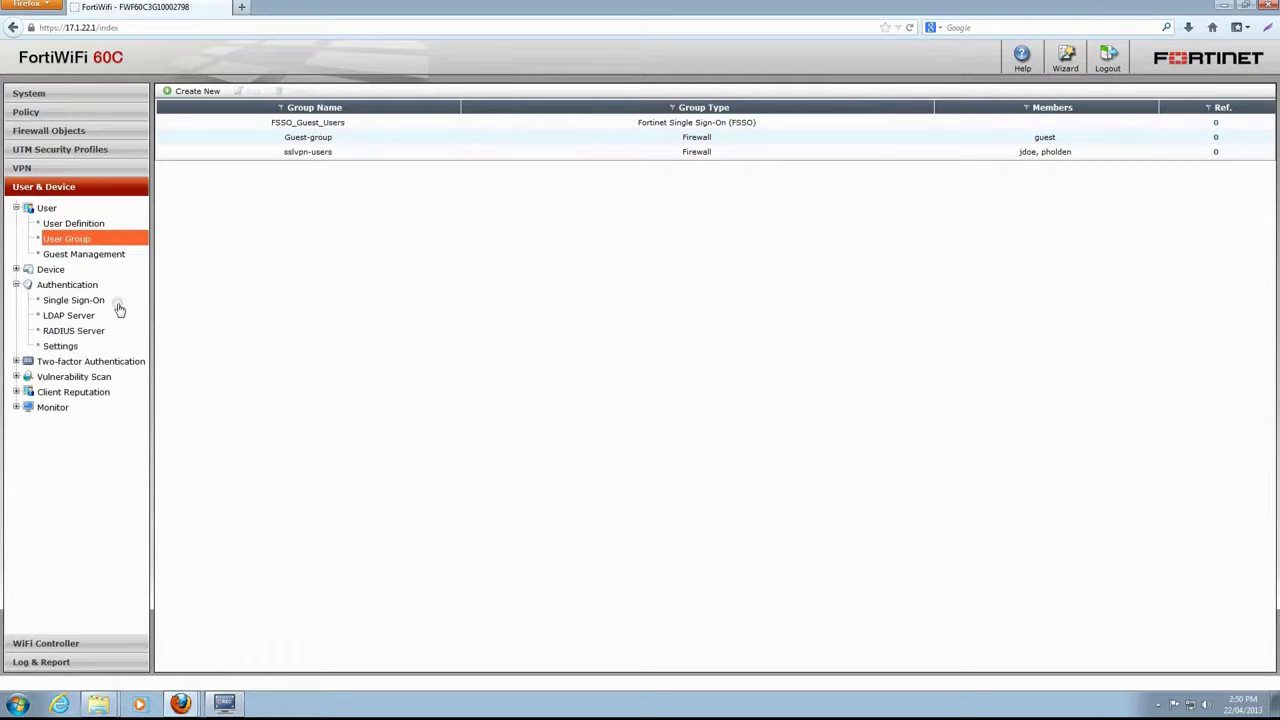
pyautogui.click(86, 315)
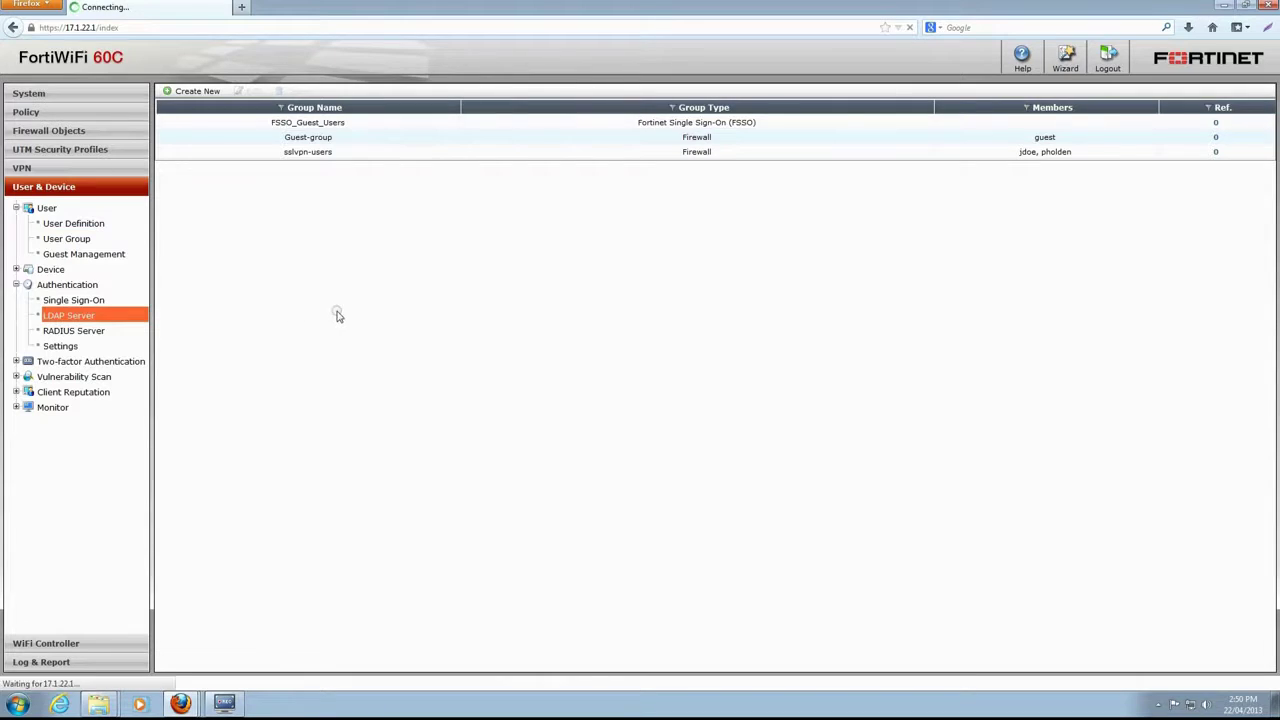
pyautogui.click(203, 93)
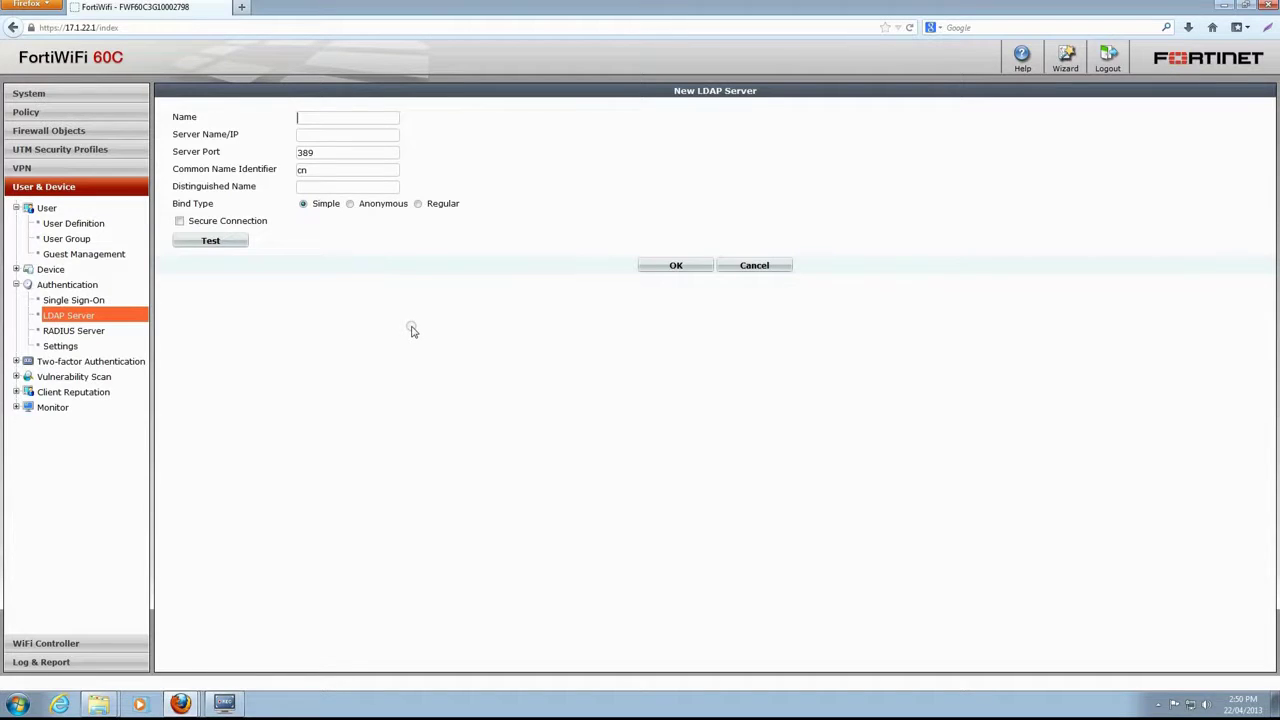
pyautogui.write('Windows AD Server')
pyautogui.press('Tab')
pyautogui.write('172.16.')
pyautogui.write('106.22')
pyautogui.write('cn=')
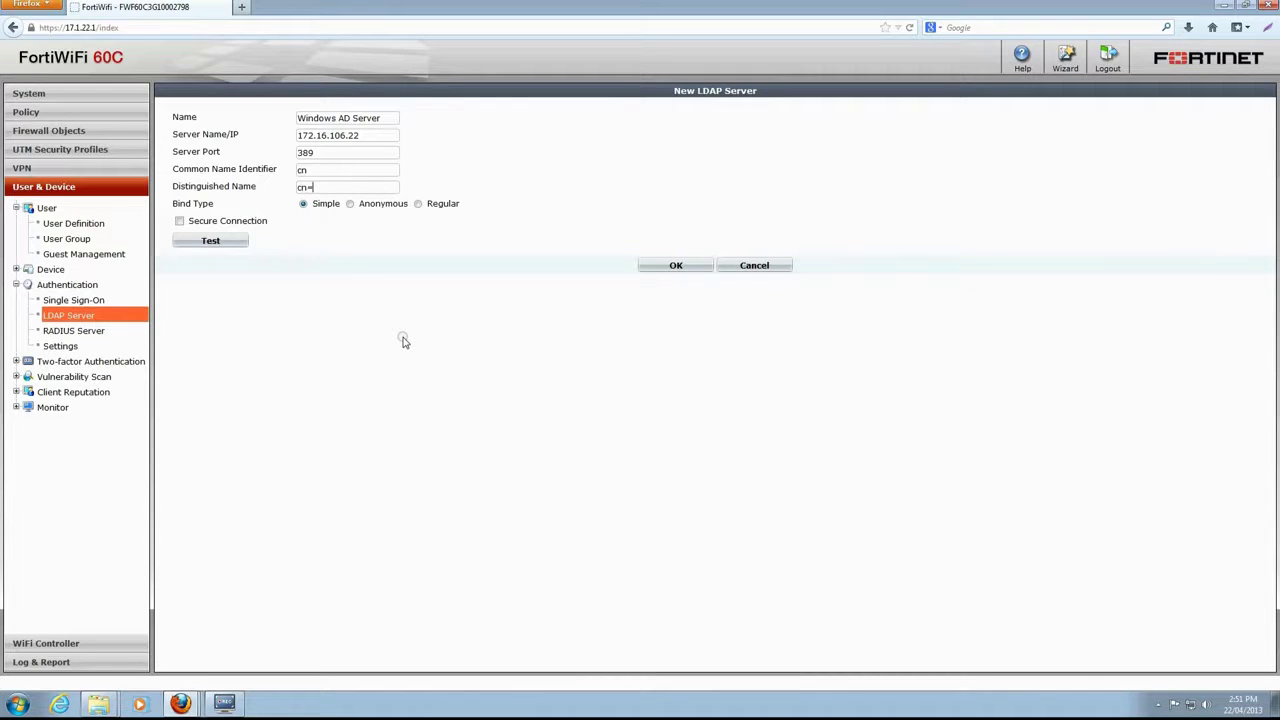
pyautogui.write('users')
pyautogui.write(',dc=qa,')
pyautogui.write('dc=fortinet')
pyautogui.write(',')
pyautogui.write('dc=com')
# - Use Regular bind with the administrator bind DN and password, test the connection, and save
pyautogui.click(418, 203)
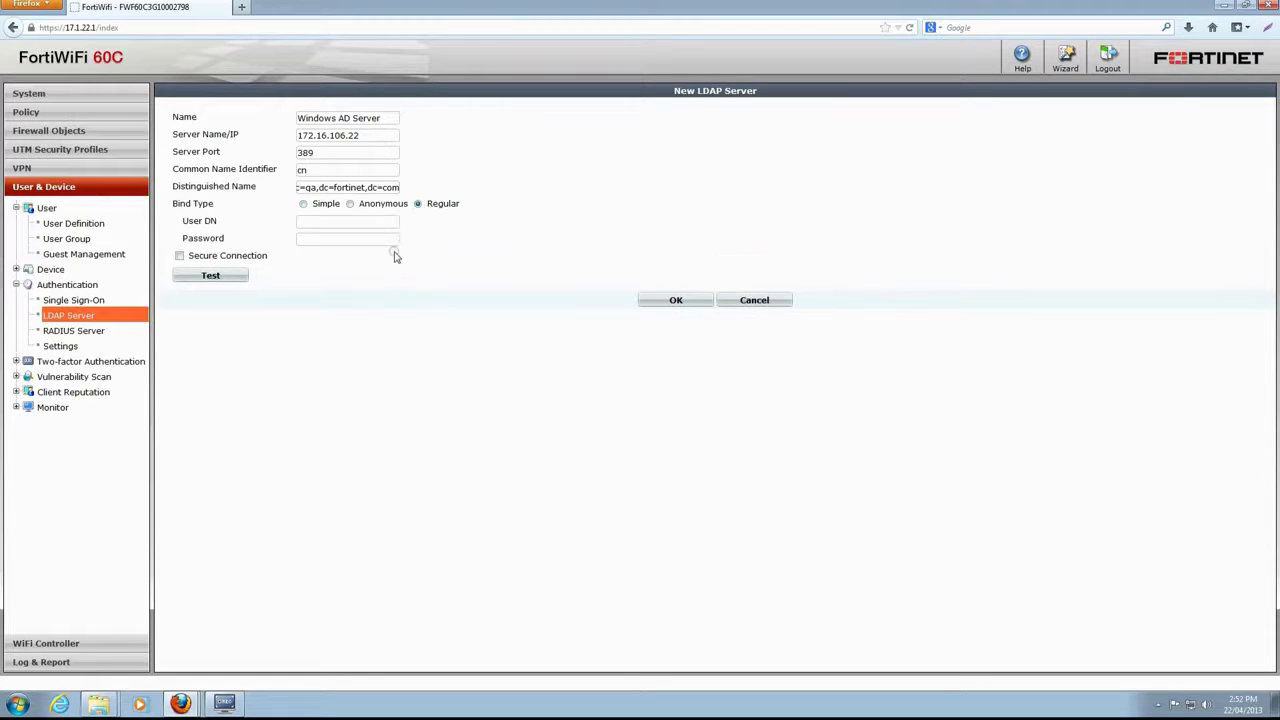
pyautogui.write('cn=administrator,cn=users,')
pyautogui.write('dc=qa,dc=fortinet,dc')
pyautogui.press('Tab')
pyautogui.write('*********')
pyautogui.click(237, 277)
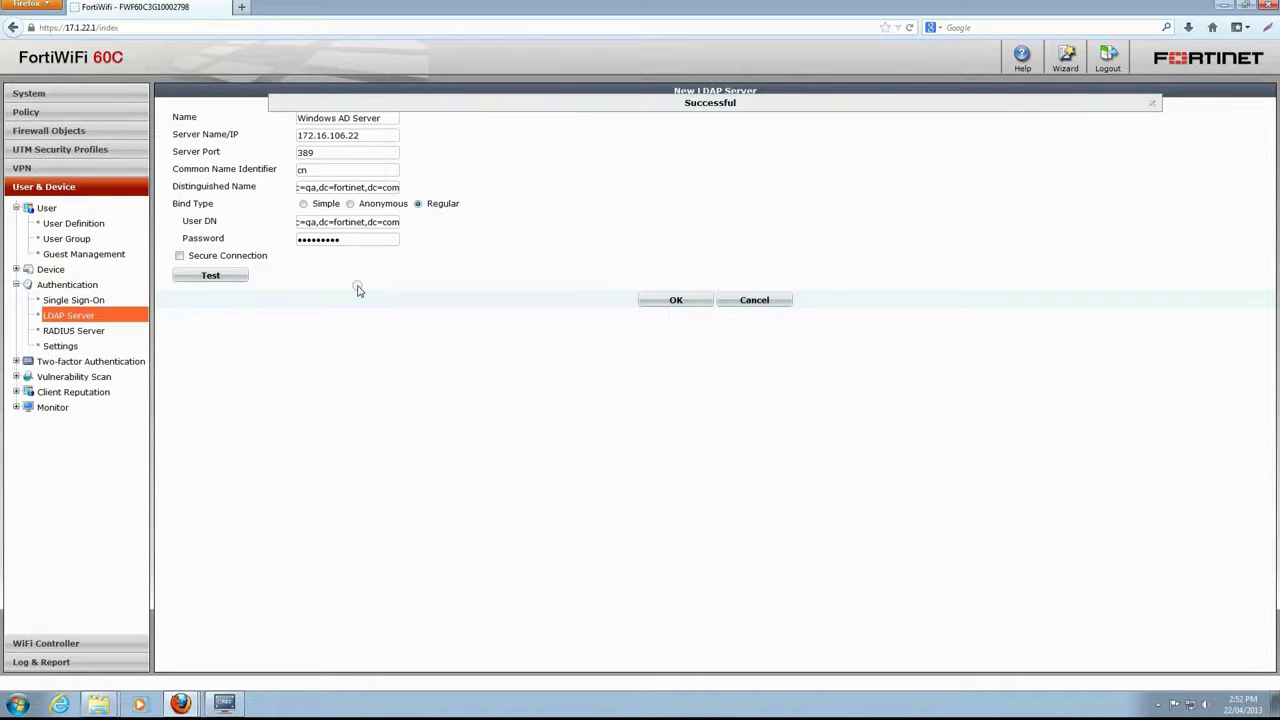
pyautogui.click(675, 300)
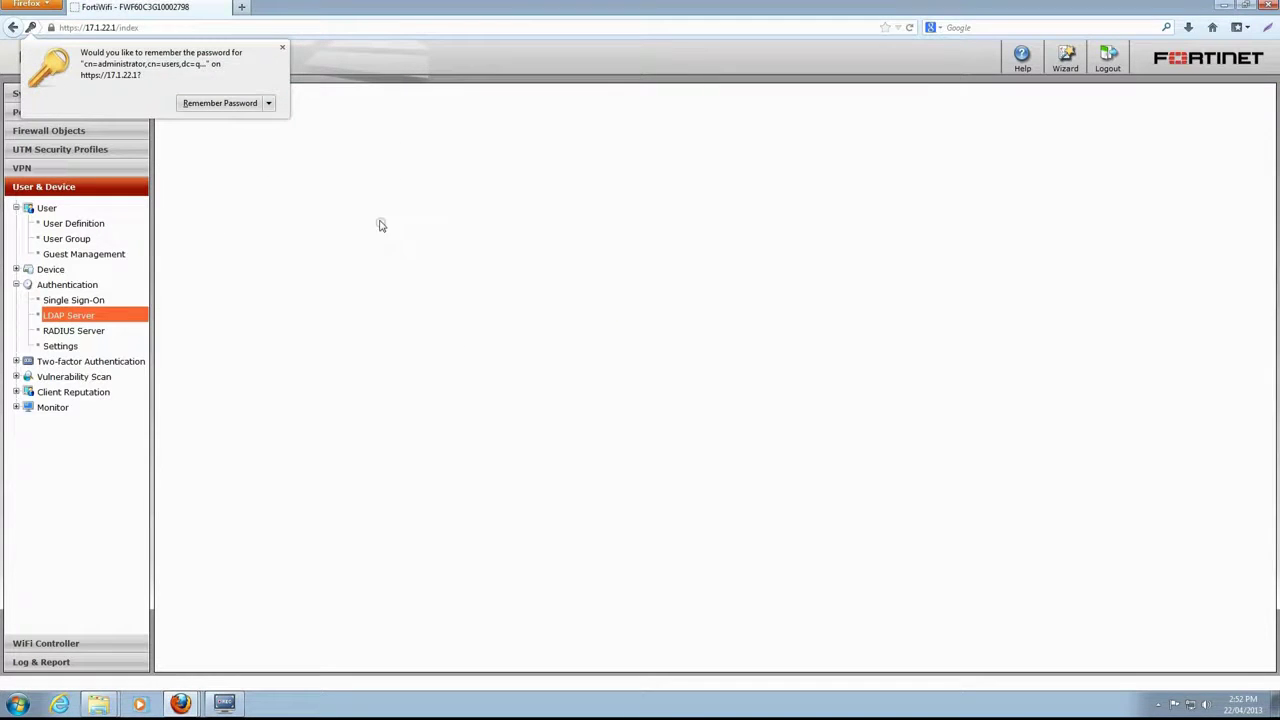
pyautogui.click(283, 48)
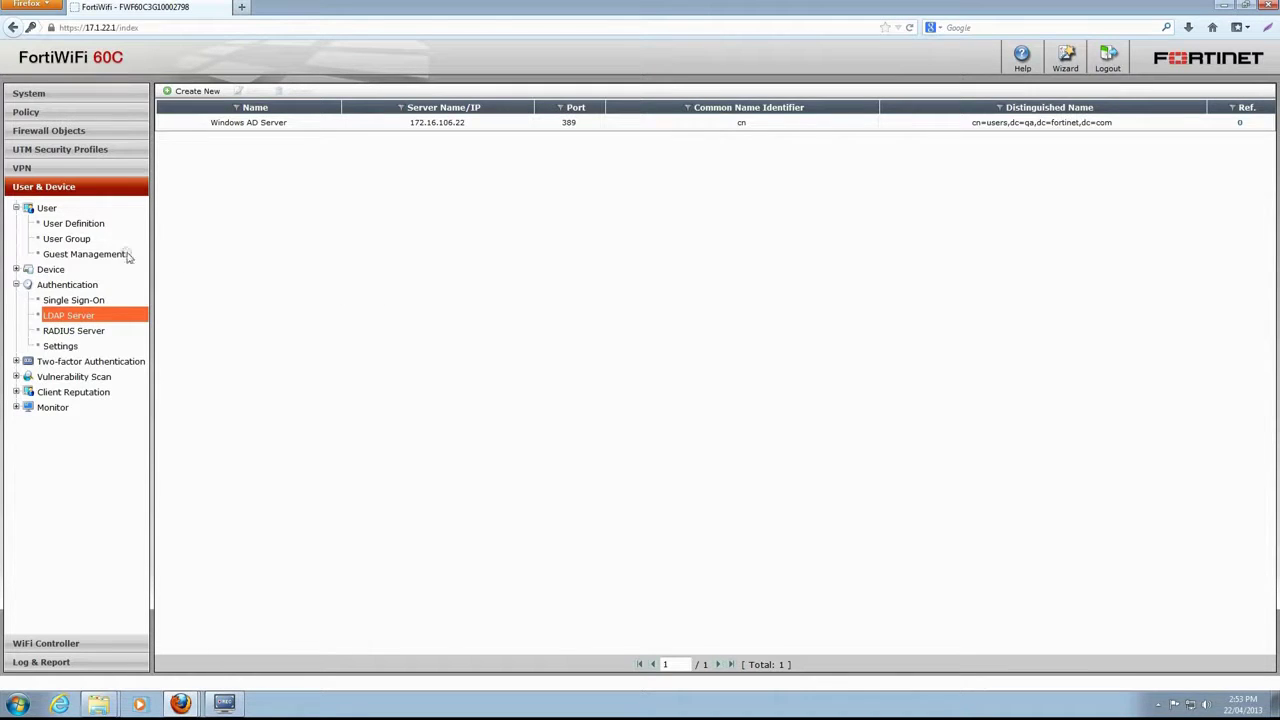
# - Add Windows AD Server as a remote authentication server to sslvpn-users and save the group
pyautogui.click(85, 242)
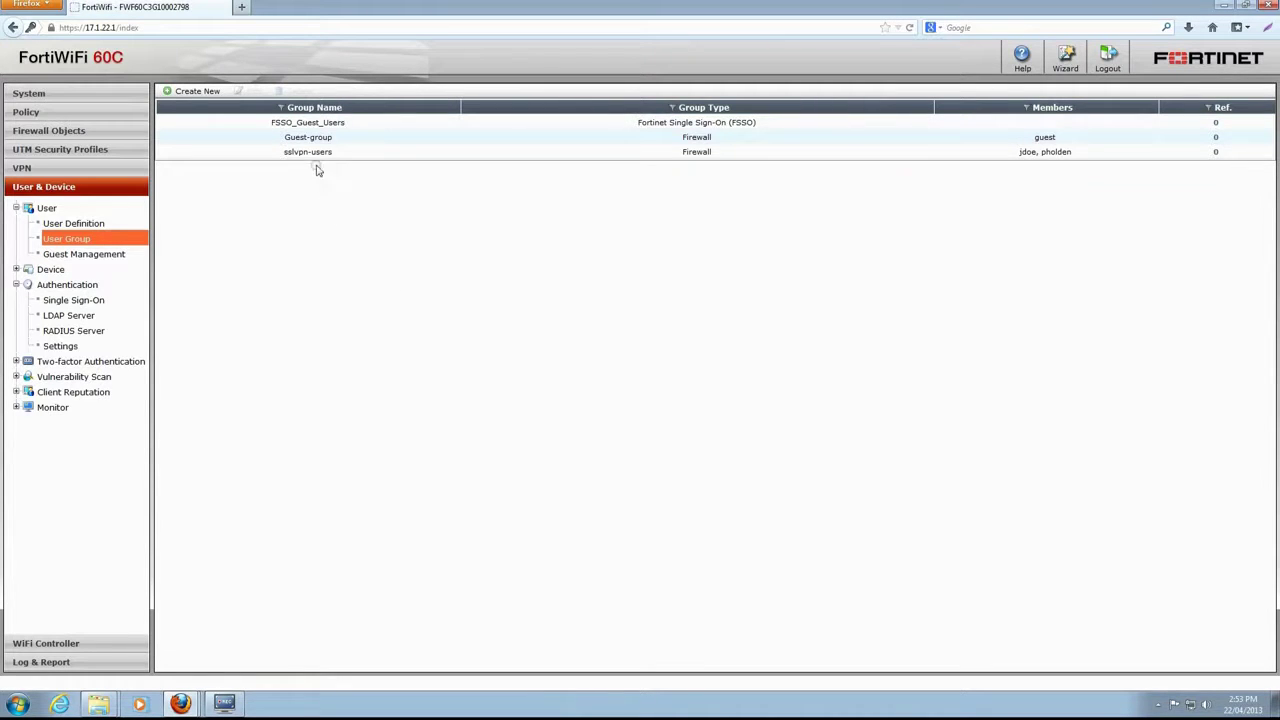
pyautogui.click(313, 152)
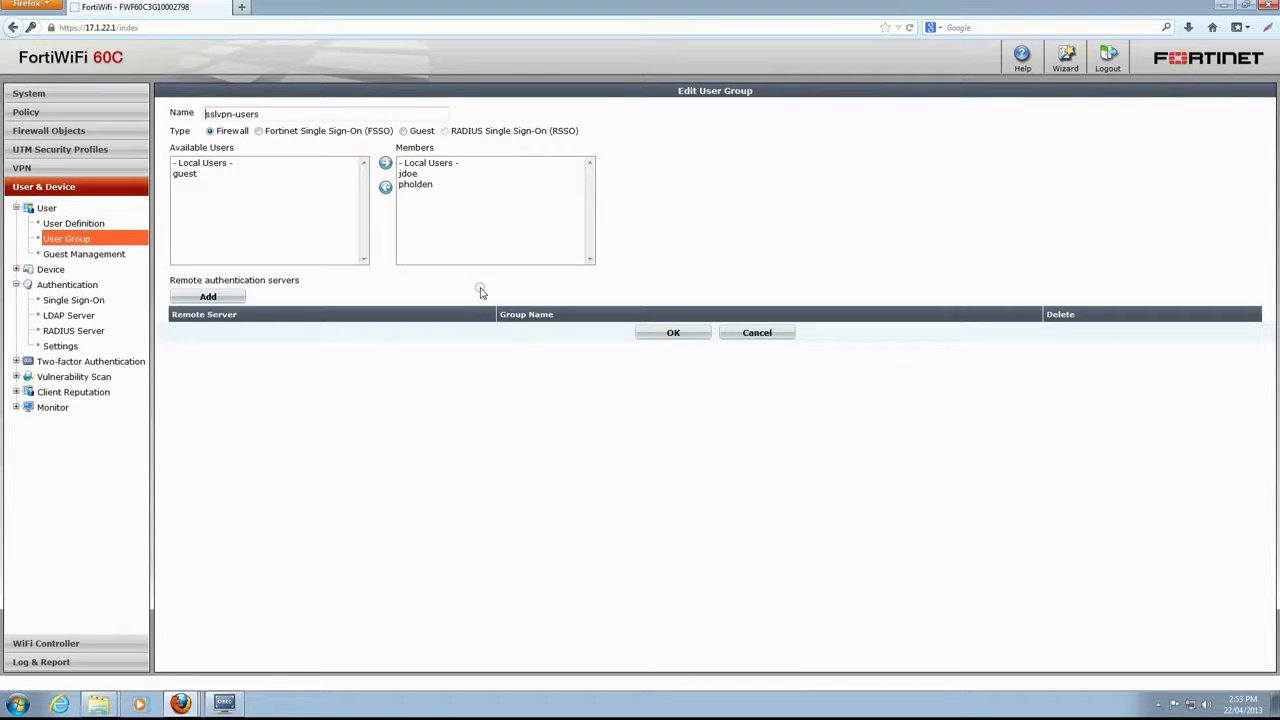
pyautogui.click(220, 298)
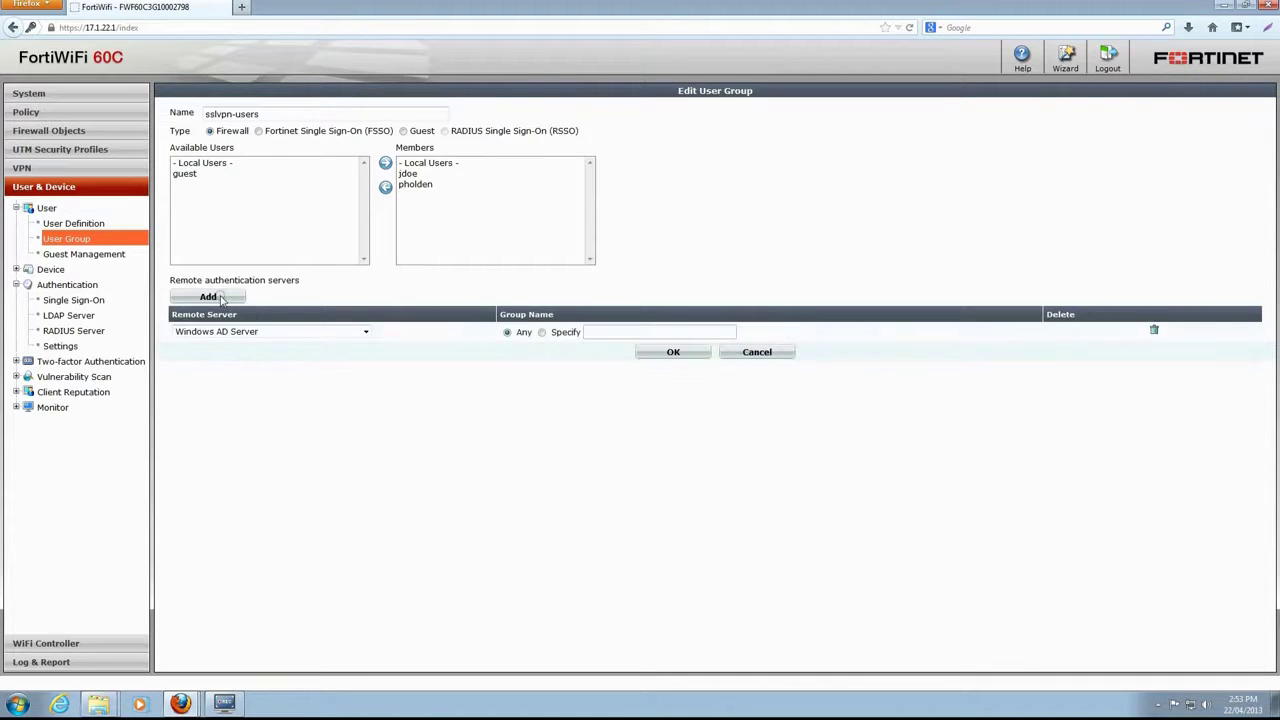
pyautogui.click(366, 333)
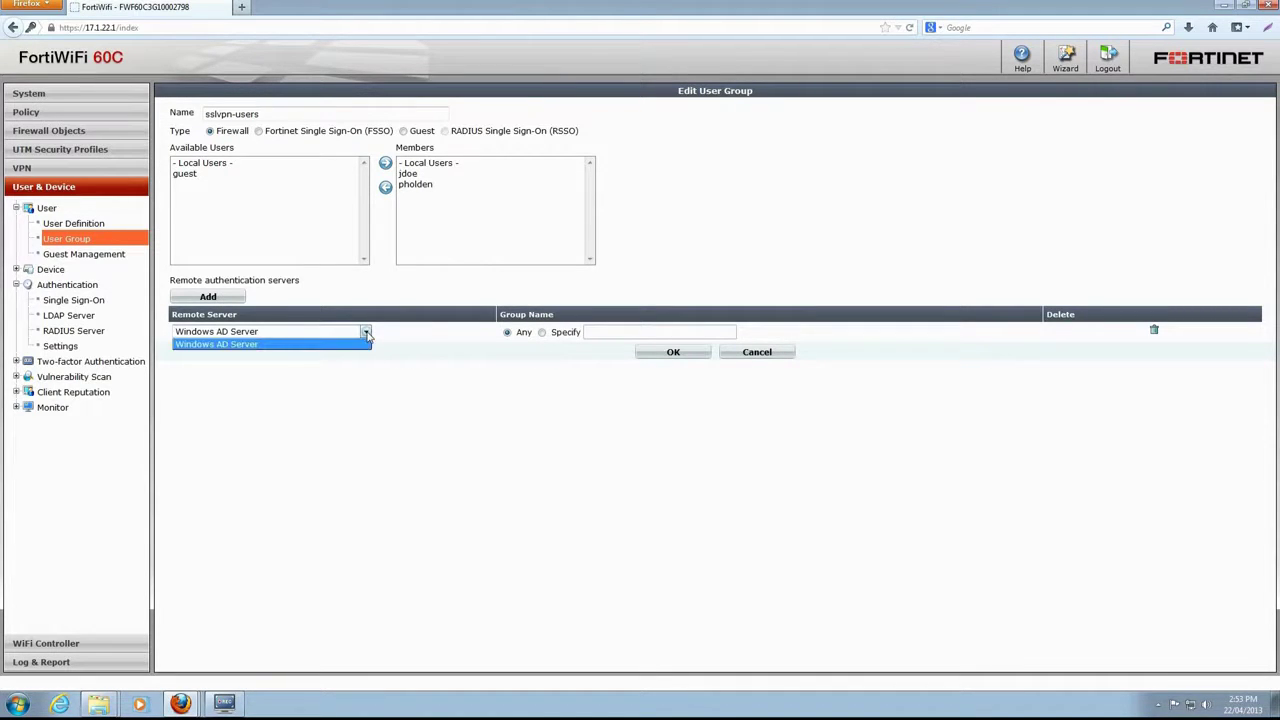
pyautogui.click(366, 334)
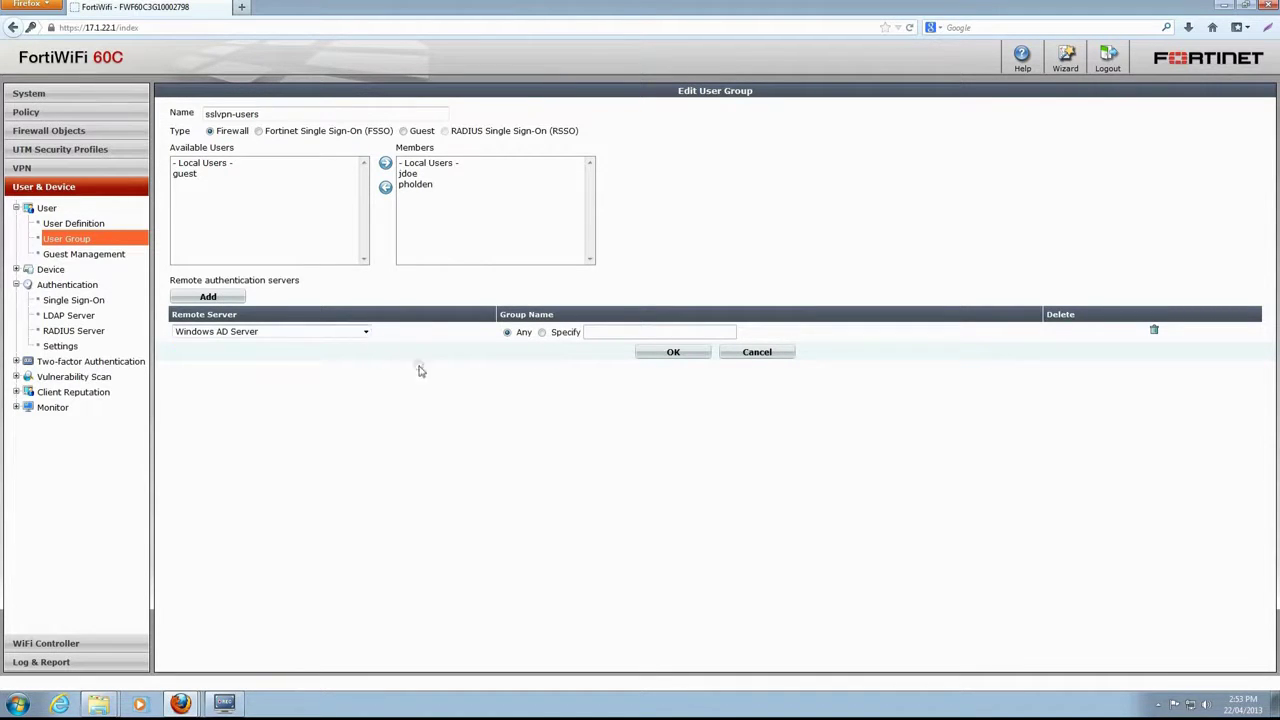
pyautogui.click(673, 352)
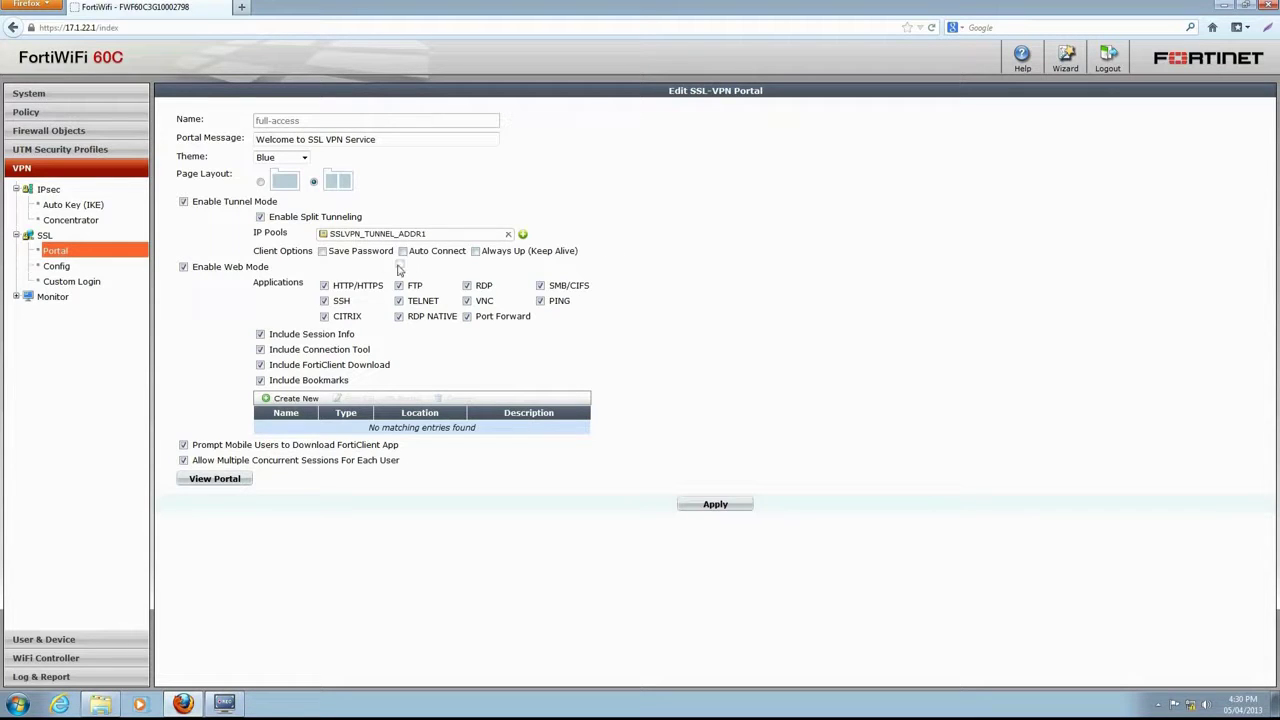
# - Enable the Save Password and Auto Connect client options for tunnel mode
pyautogui.click(322, 251)
pyautogui.click(402, 251)
# - Add bookmark 'mail' to mail.fortinet.com in a new Servers category and apply the portal
pyautogui.click(295, 399)
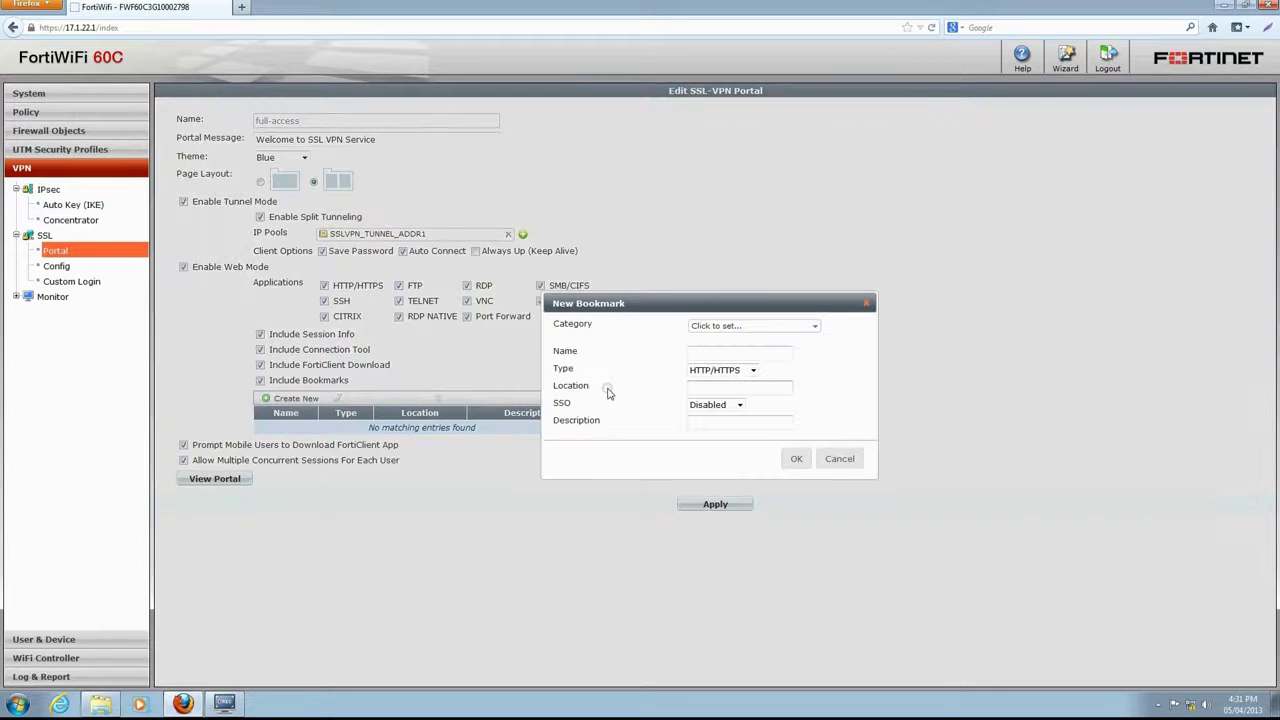
pyautogui.click(700, 326)
pyautogui.write('Servers')
pyautogui.click(620, 299)
pyautogui.click(745, 353)
pyautogui.write('mail')
pyautogui.click(712, 388)
pyautogui.write('mail.fortinet.com')
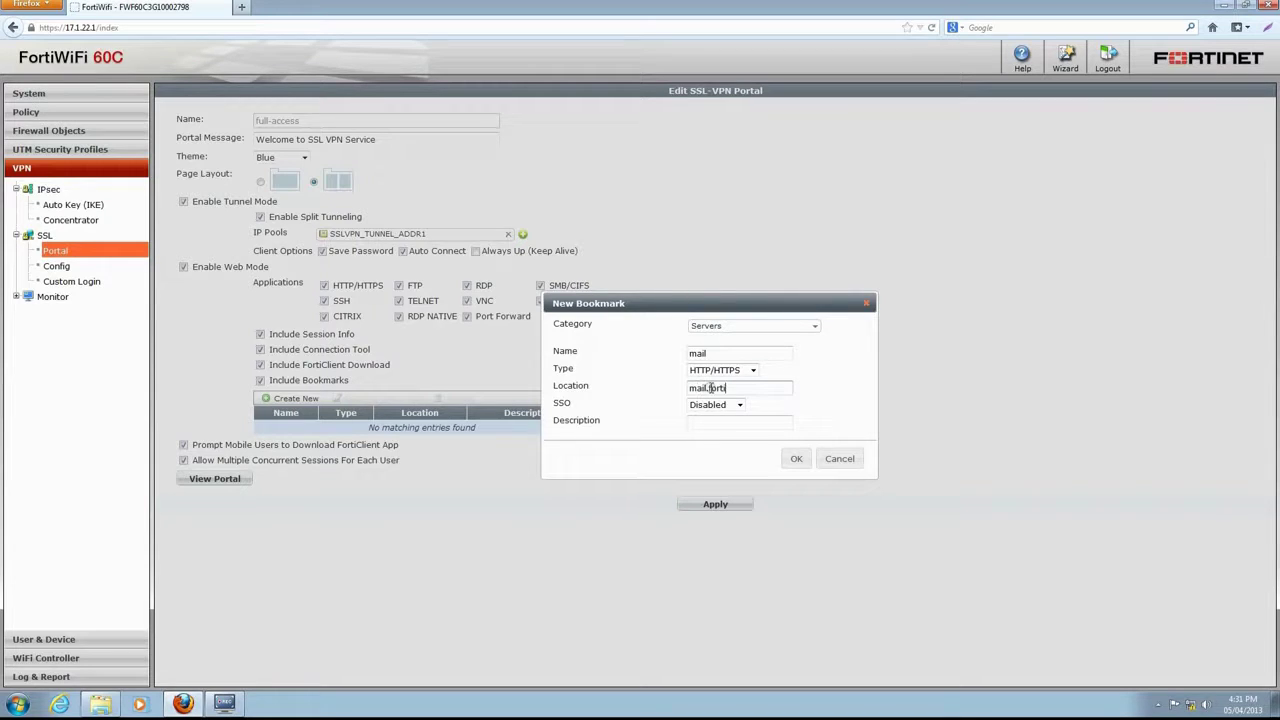
pyautogui.click(796, 458)
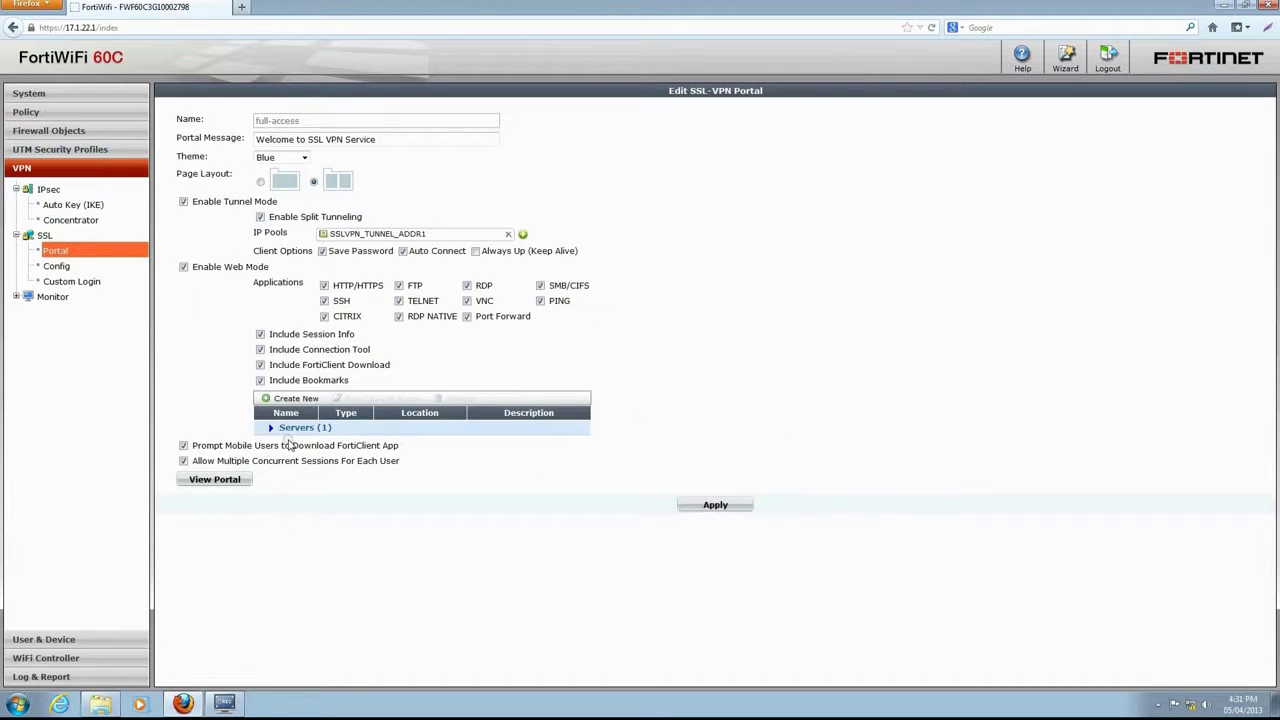
pyautogui.click(270, 427)
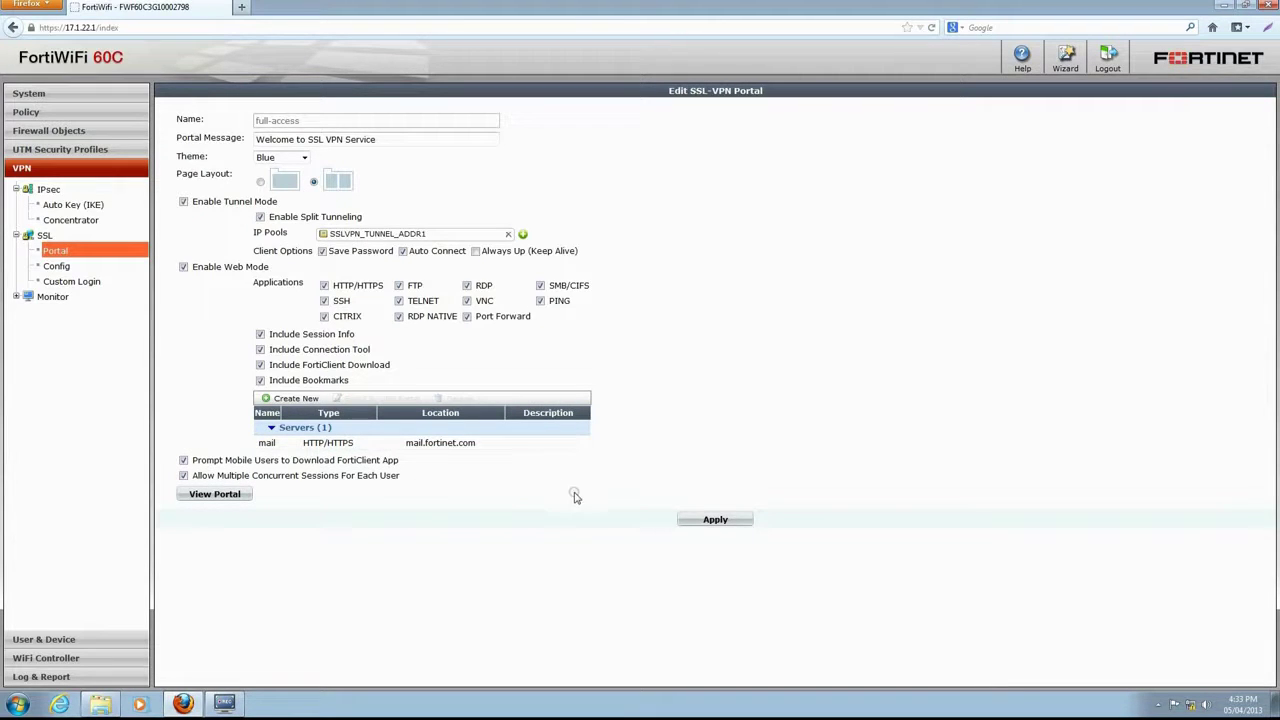
pyautogui.click(714, 520)
pyautogui.click(232, 494)
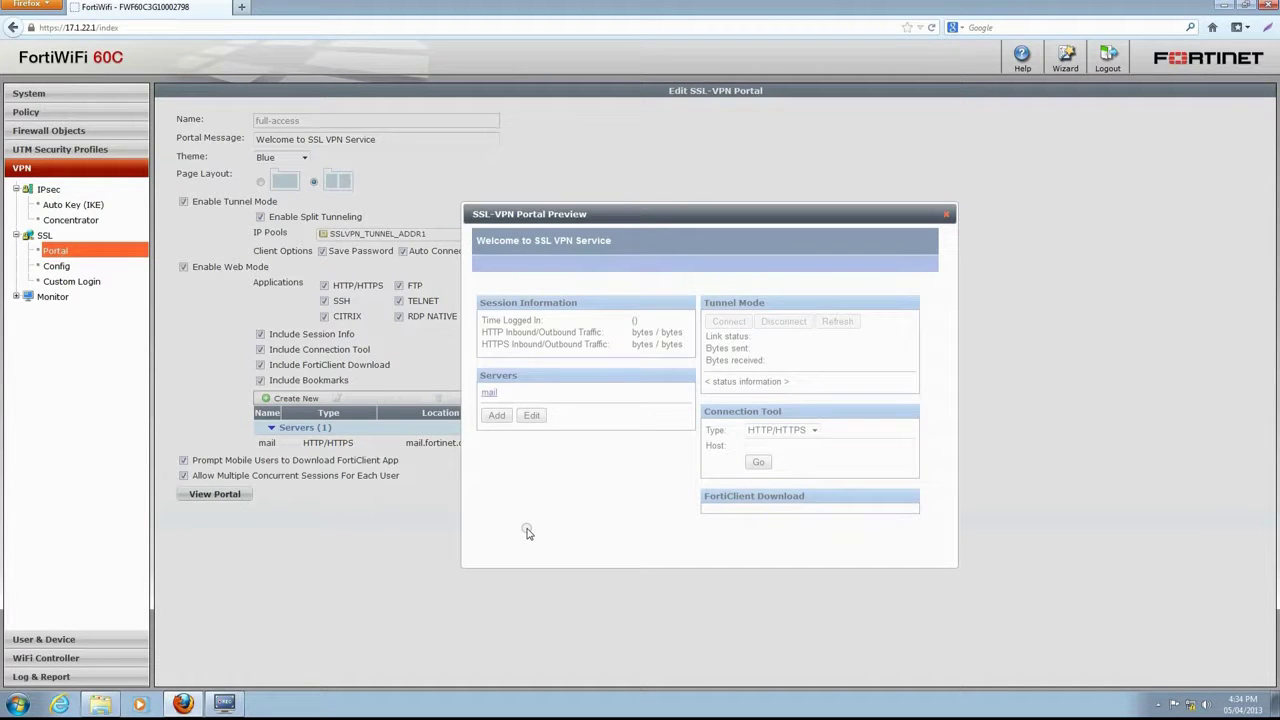
pyautogui.press('Escape')
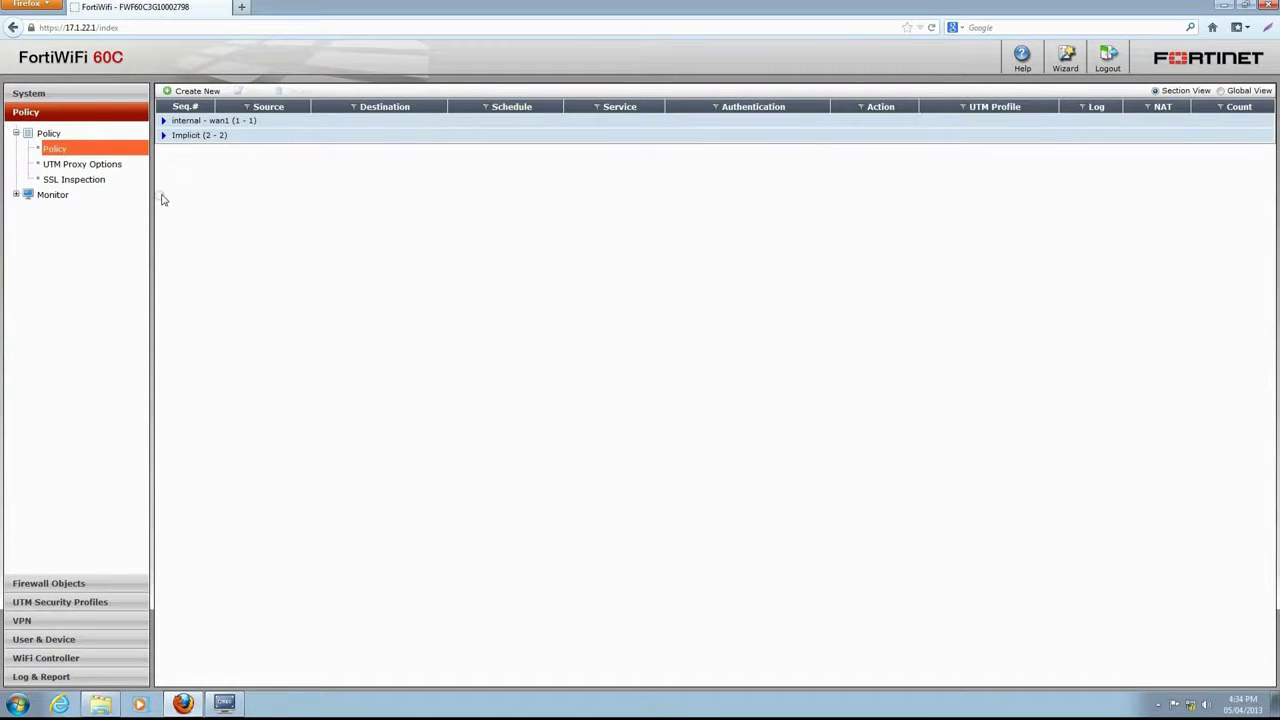
# - Start a new VPN policy of subtype SSL-VPN with incoming interface wan1
pyautogui.click(193, 91)
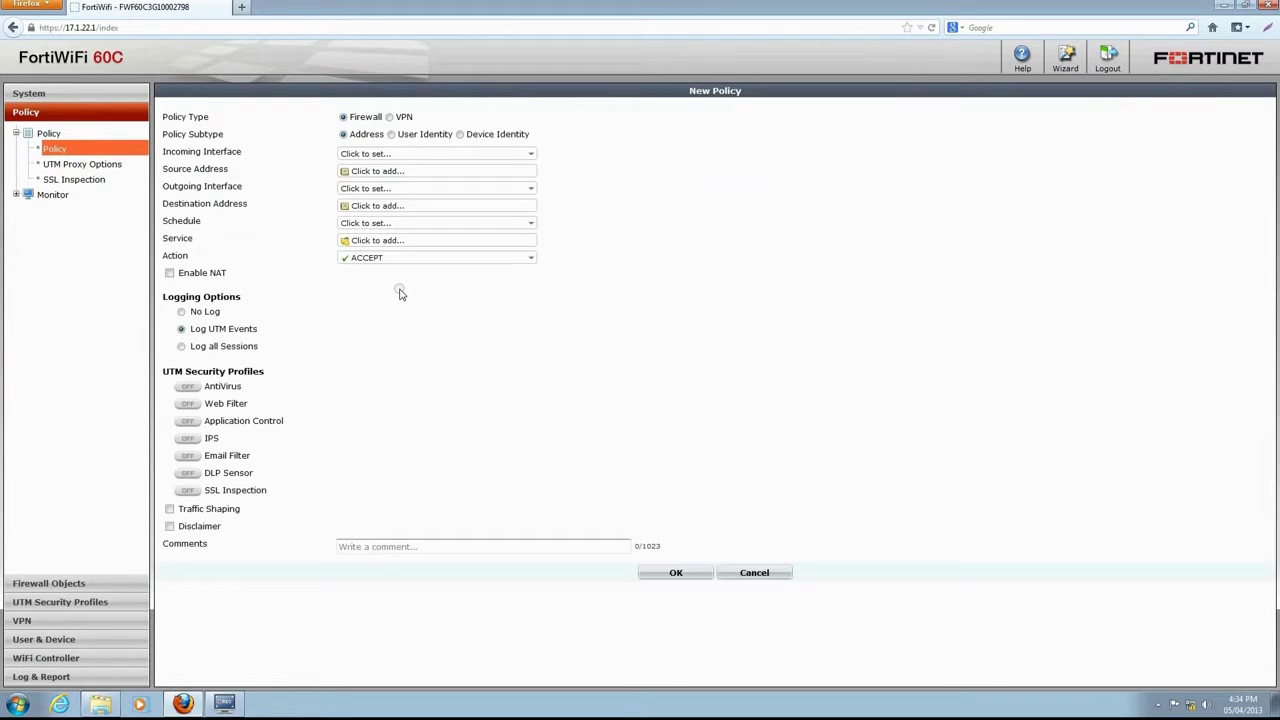
pyautogui.click(389, 117)
pyautogui.click(380, 134)
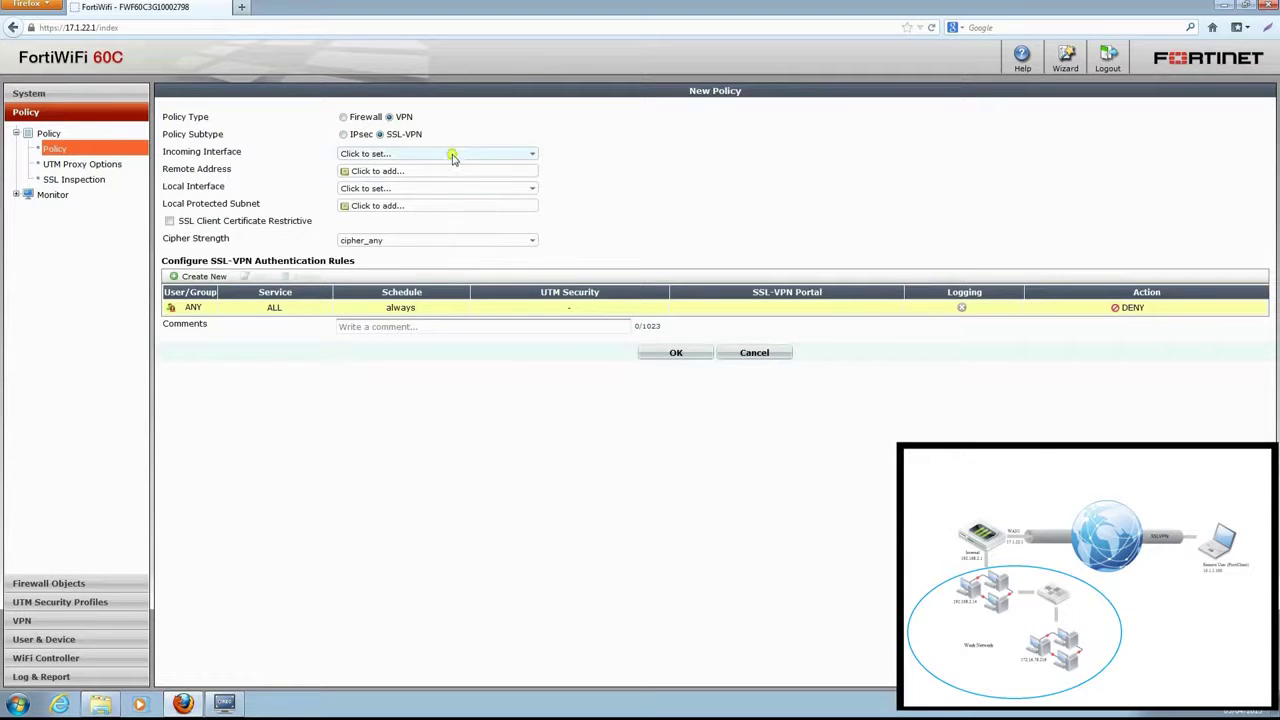
pyautogui.click(448, 155)
pyautogui.click(450, 242)
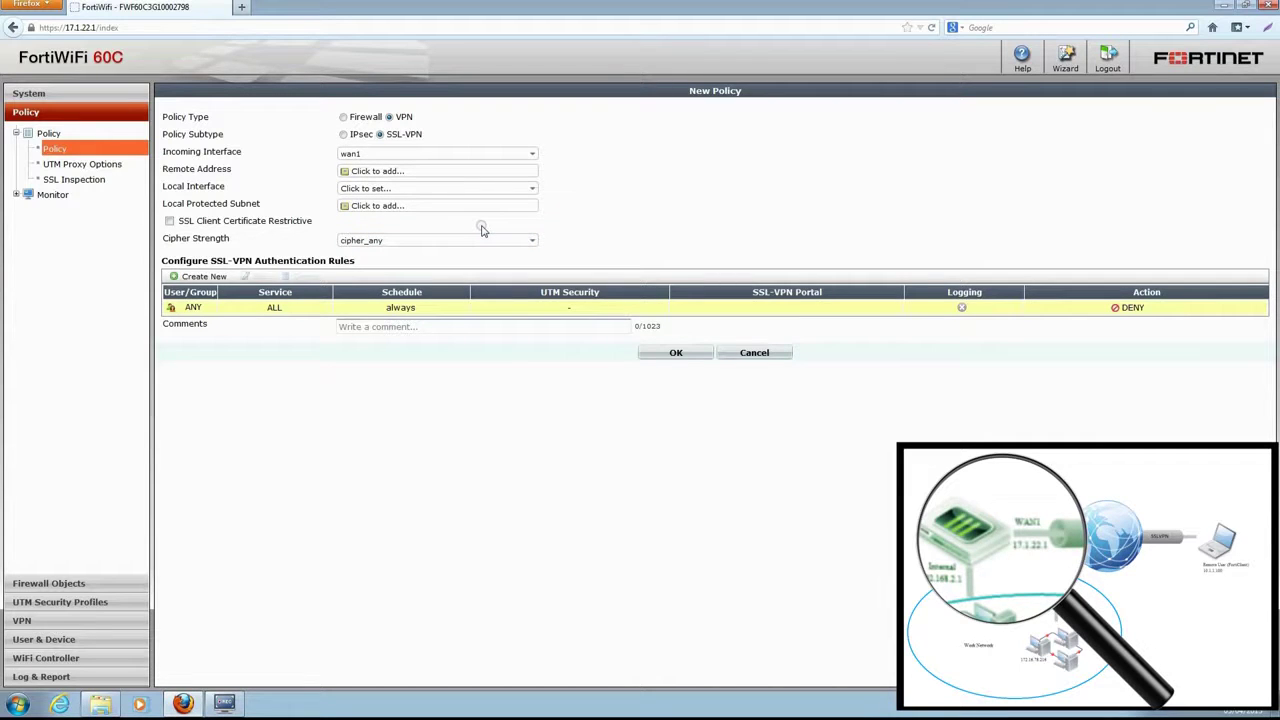
# - Set remote address all, local interface internal, and protected subnet work network
pyautogui.click(494, 173)
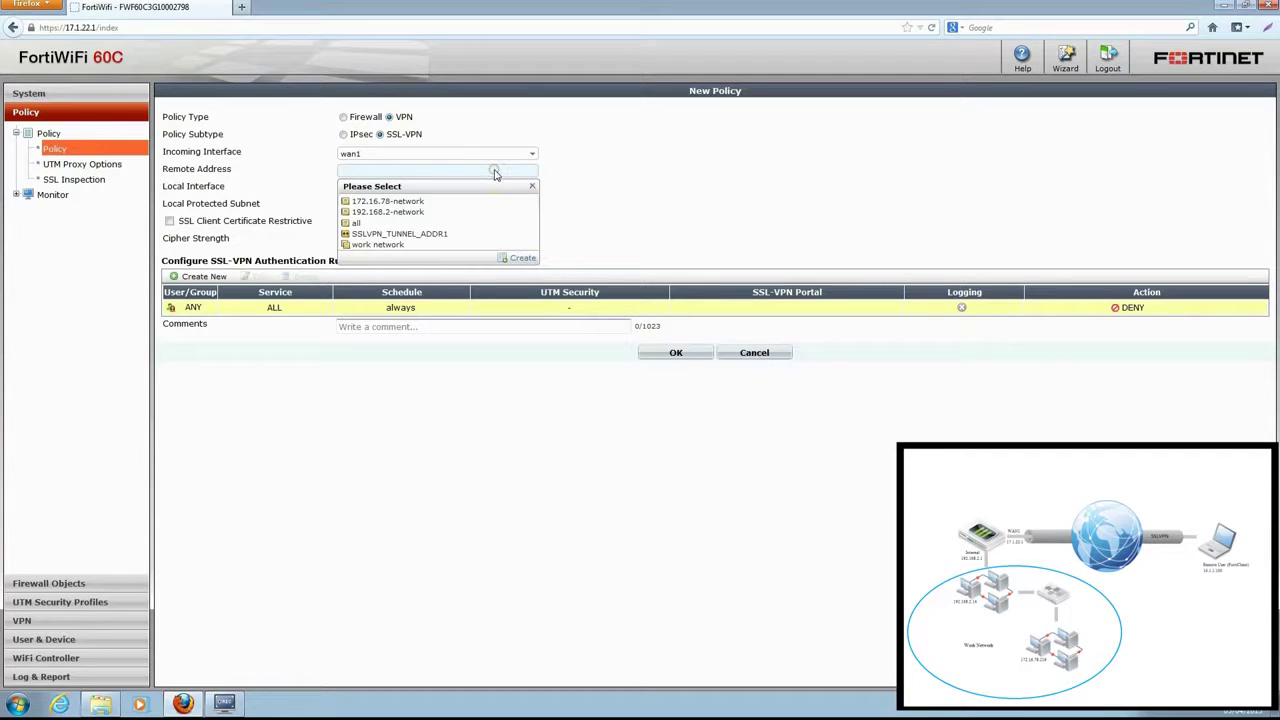
pyautogui.click(487, 223)
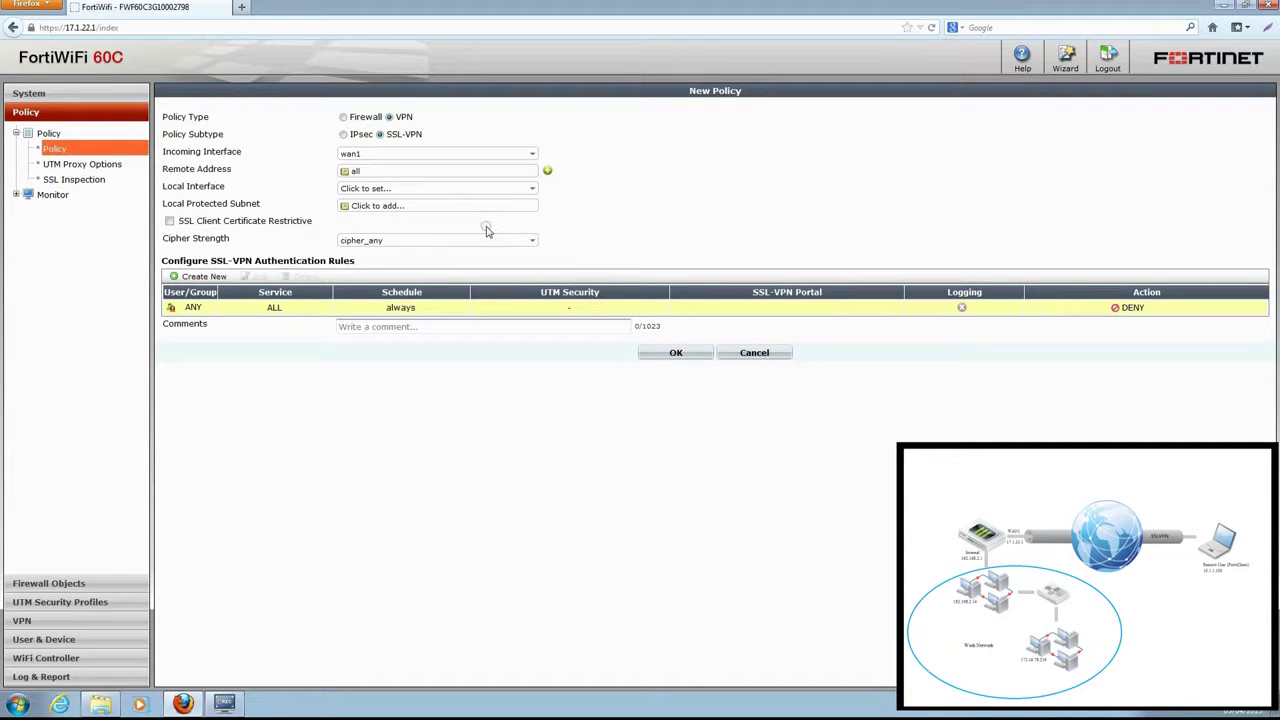
pyautogui.click(486, 188)
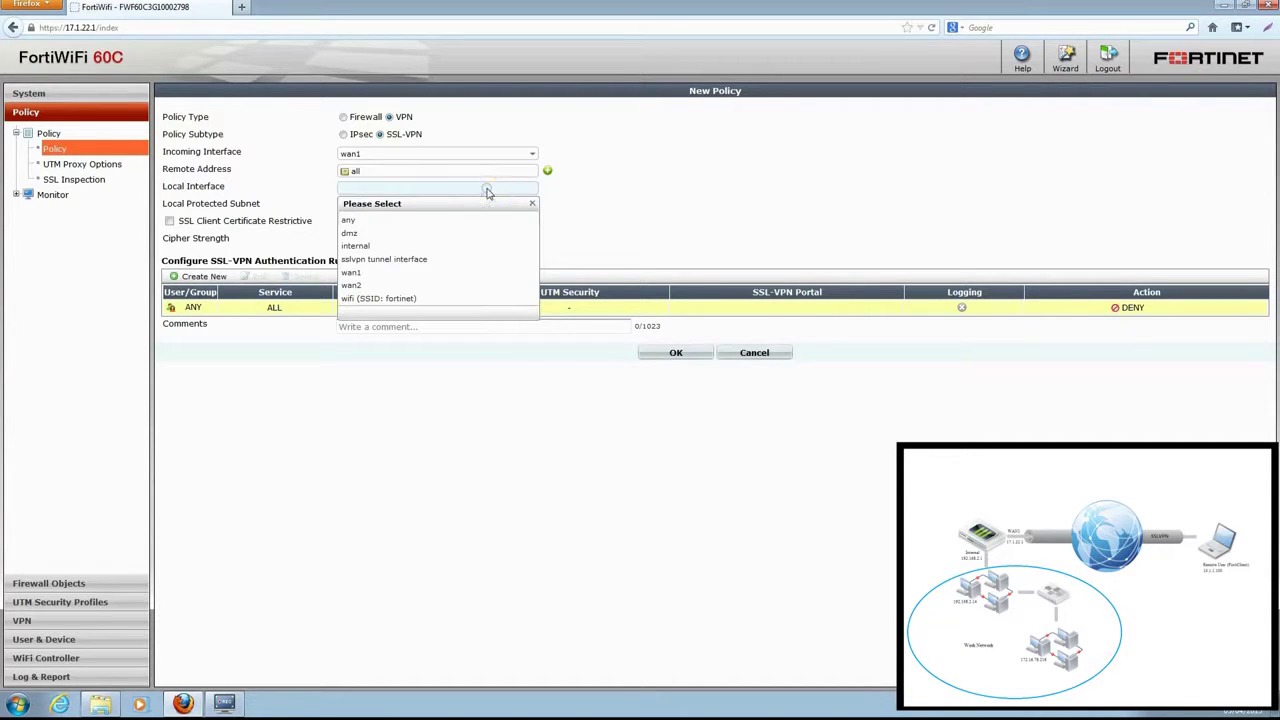
pyautogui.click(476, 245)
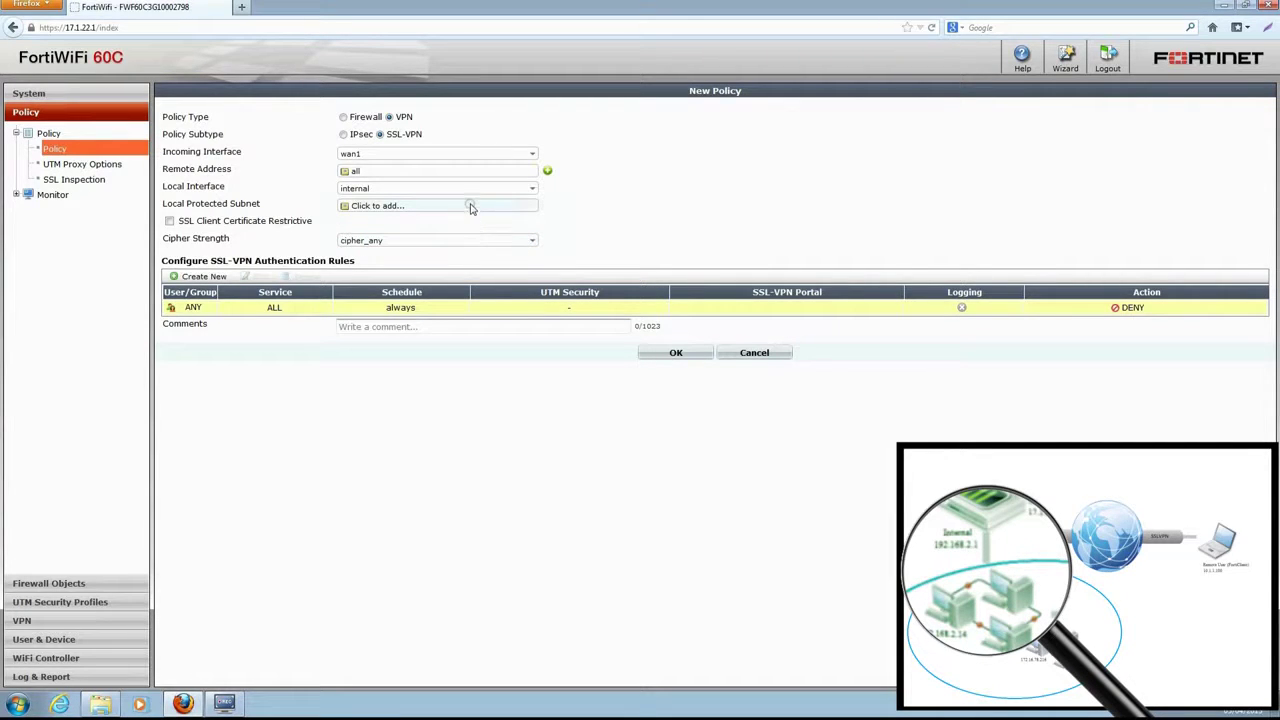
pyautogui.click(470, 206)
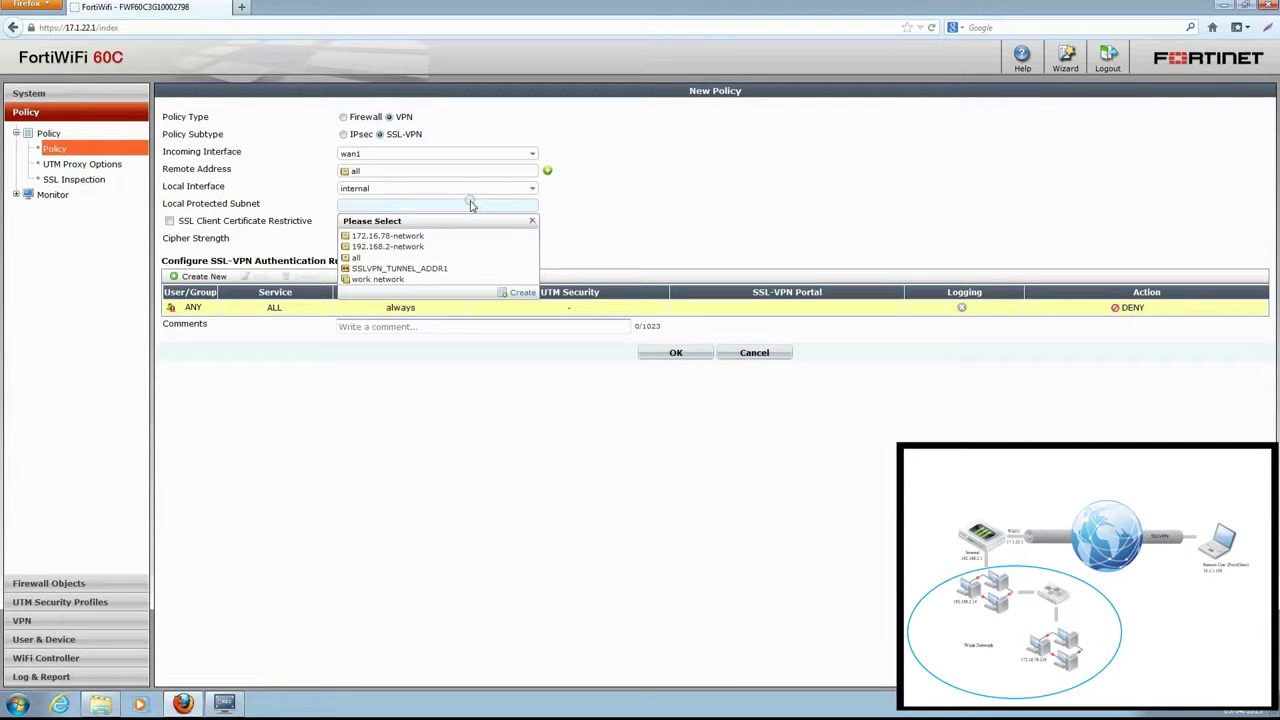
pyautogui.click(462, 279)
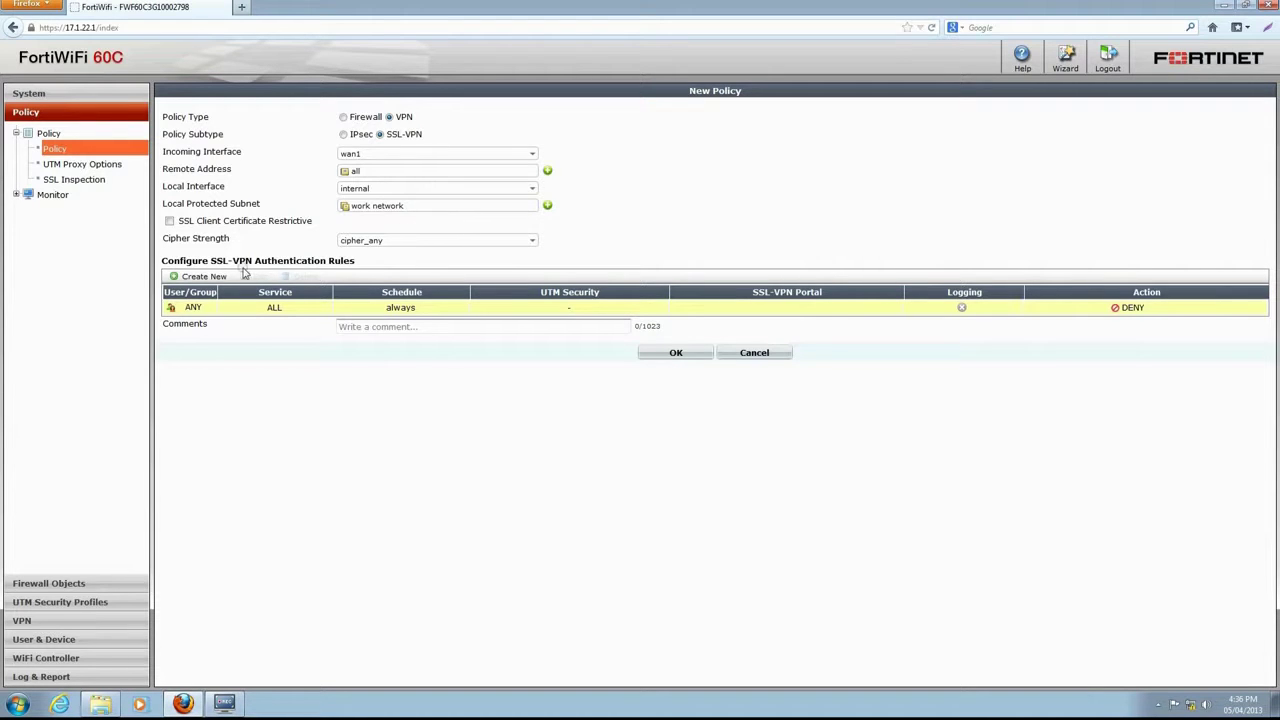
# - Add an authentication rule for sslvpn-users with schedule always and the full-access portal
pyautogui.click(178, 279)
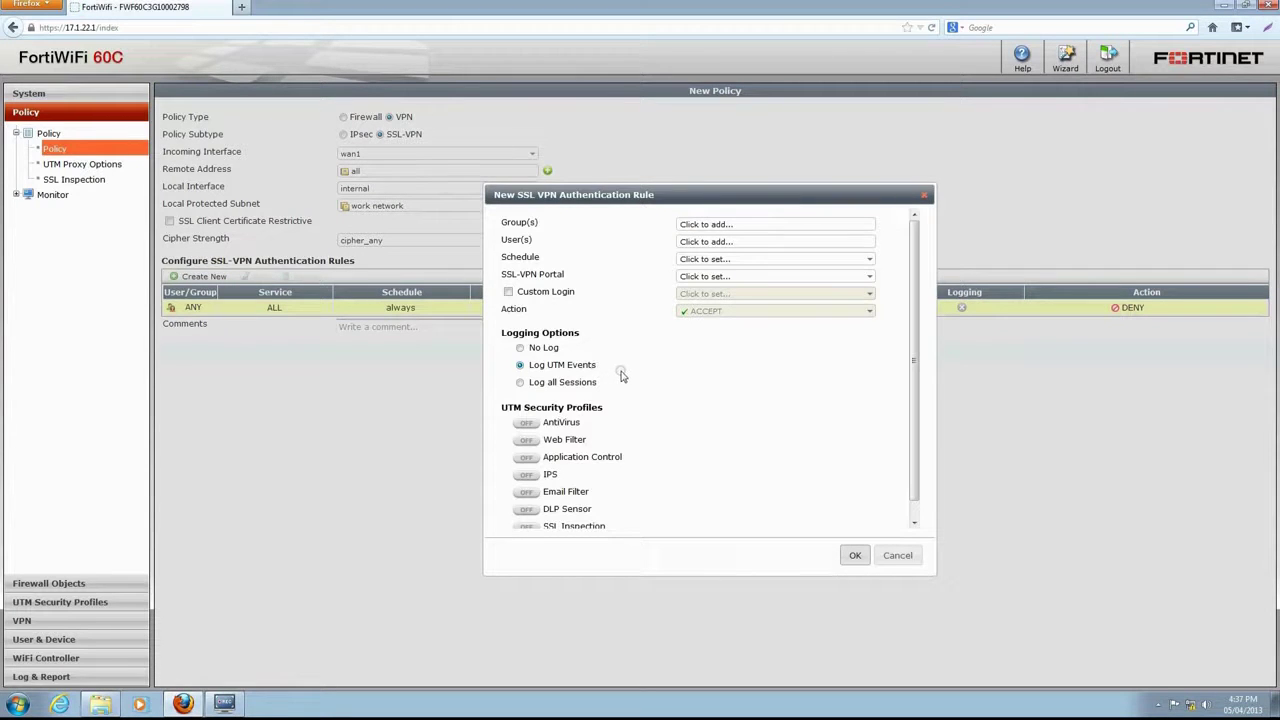
pyautogui.click(701, 224)
pyautogui.click(728, 276)
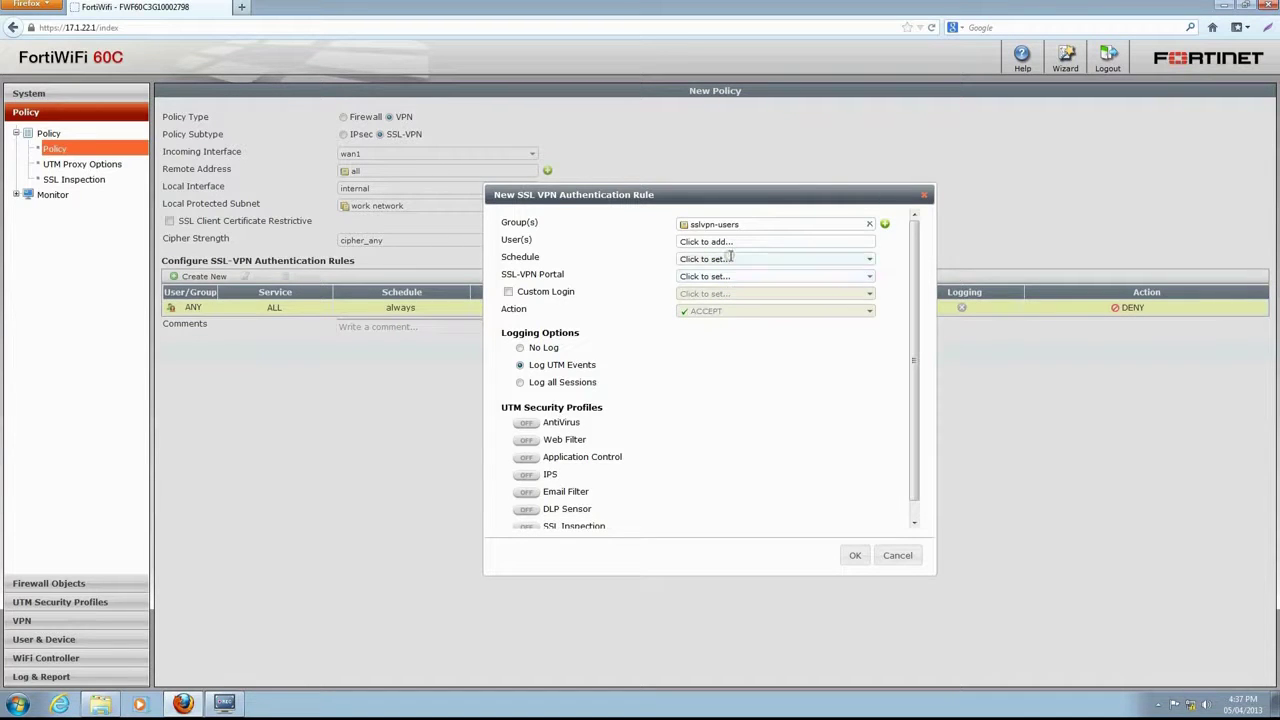
pyautogui.click(730, 242)
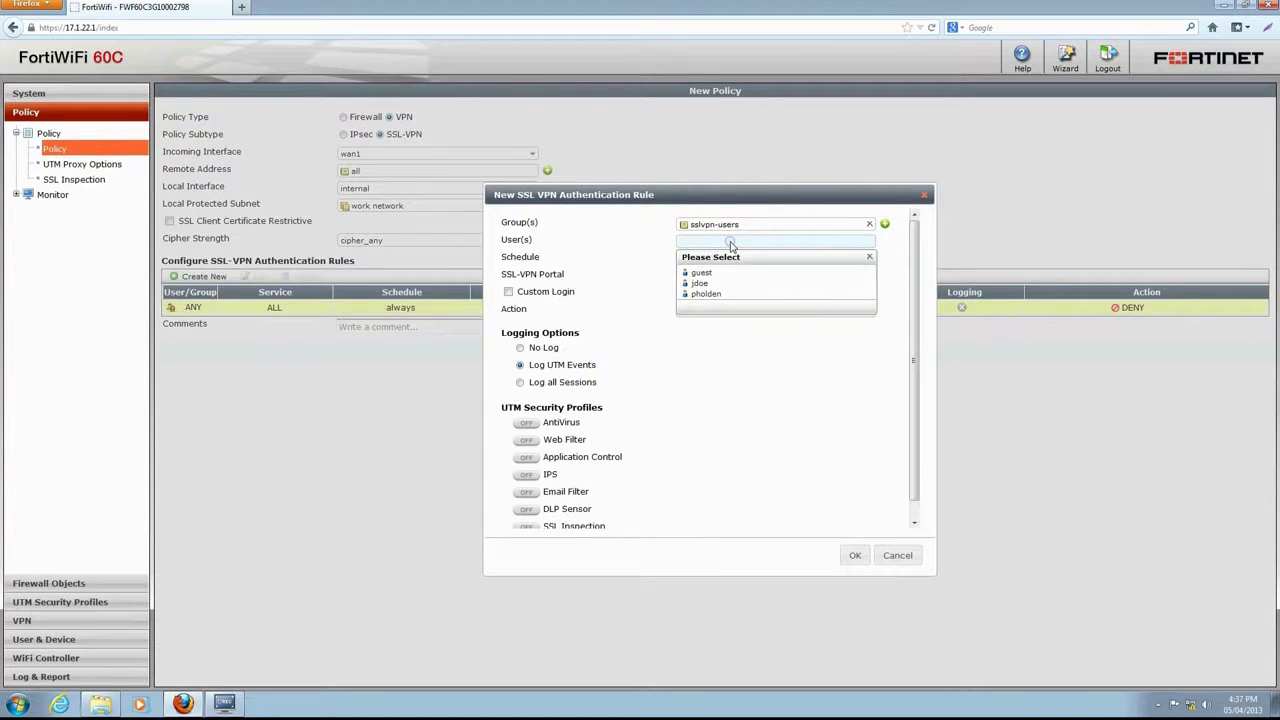
pyautogui.click(730, 242)
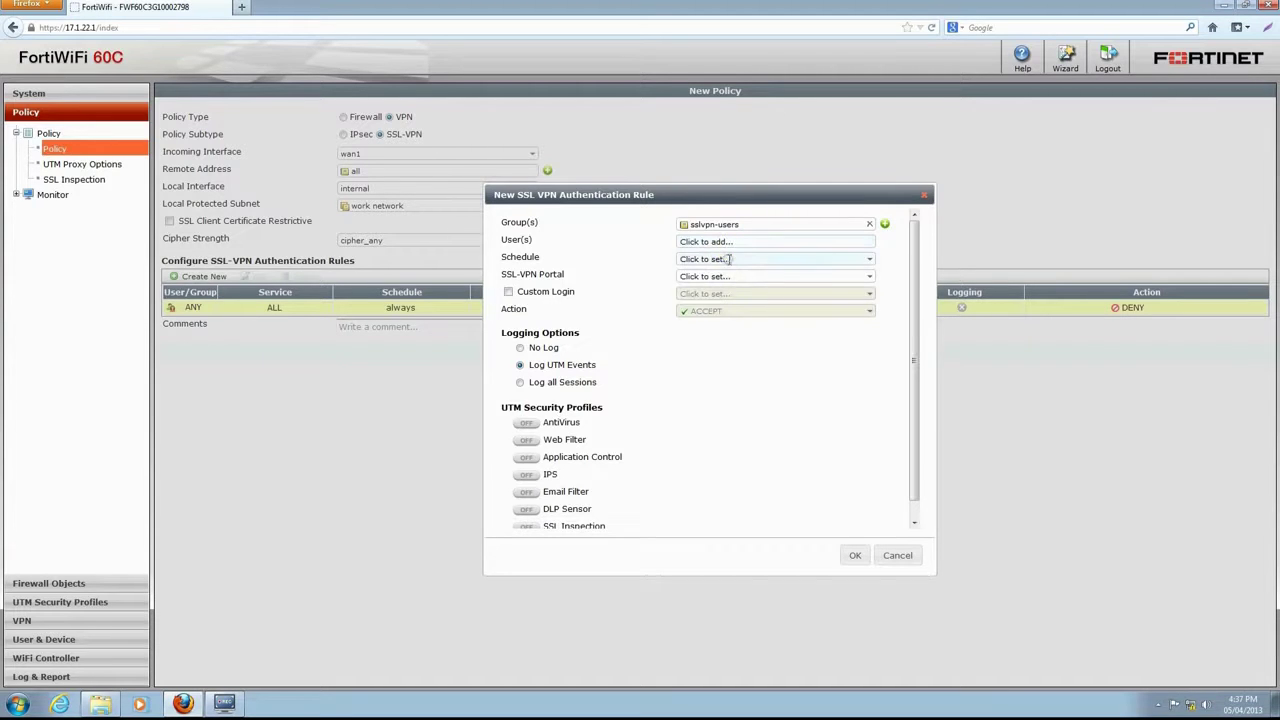
pyautogui.click(729, 259)
pyautogui.click(722, 286)
pyautogui.click(714, 277)
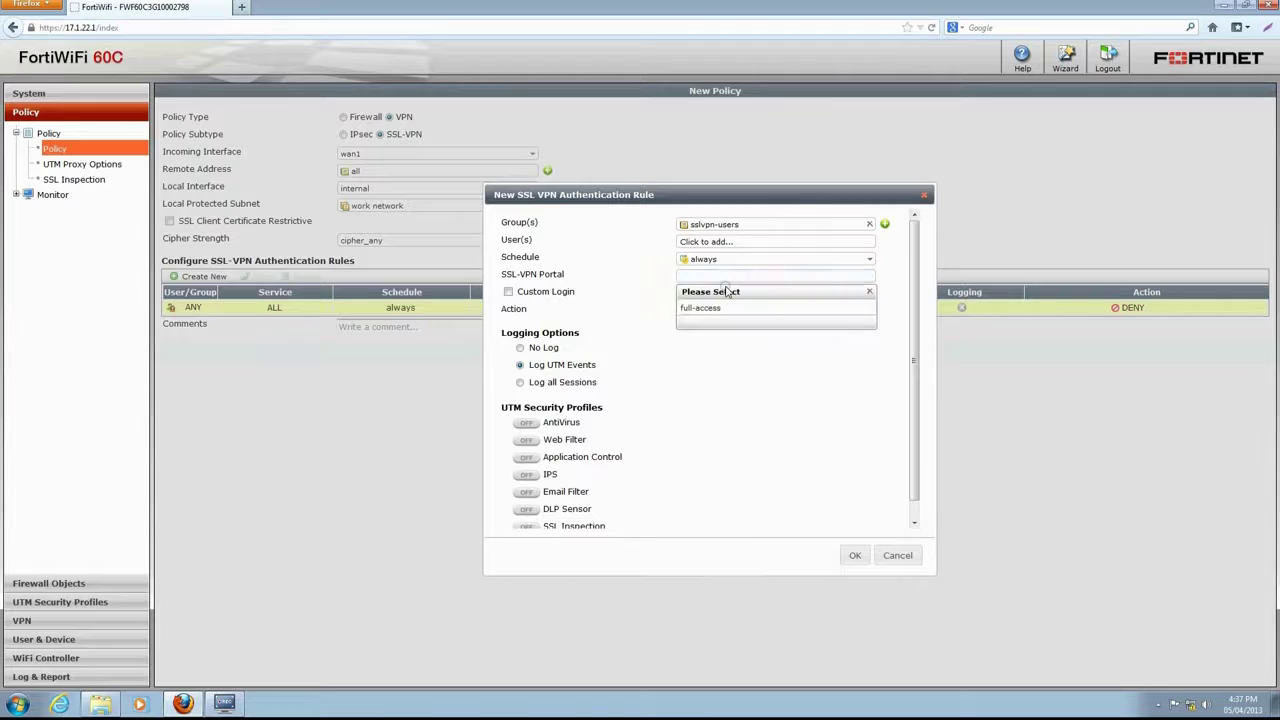
pyautogui.click(720, 309)
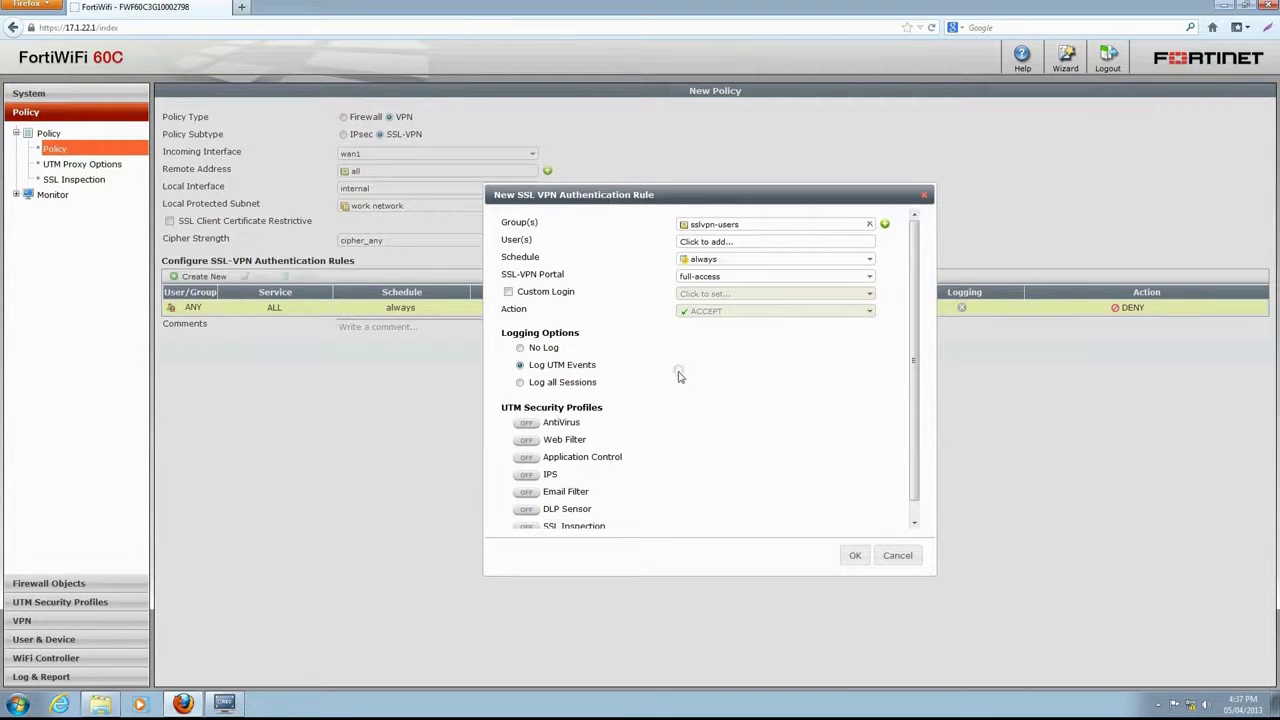
# - Turn AntiVirus on for the rule, save it, and save the SSL-VPN policy
pyautogui.click(527, 422)
pyautogui.scroll(-1, 783, 455)
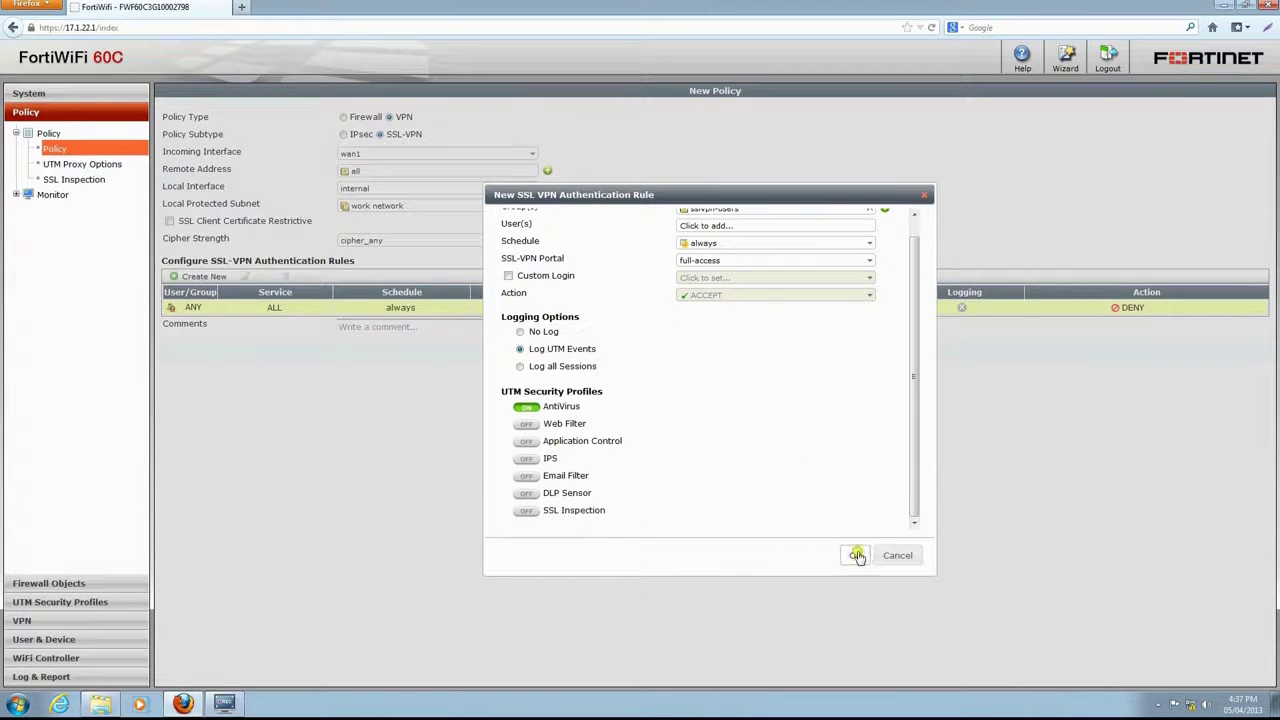
pyautogui.click(855, 555)
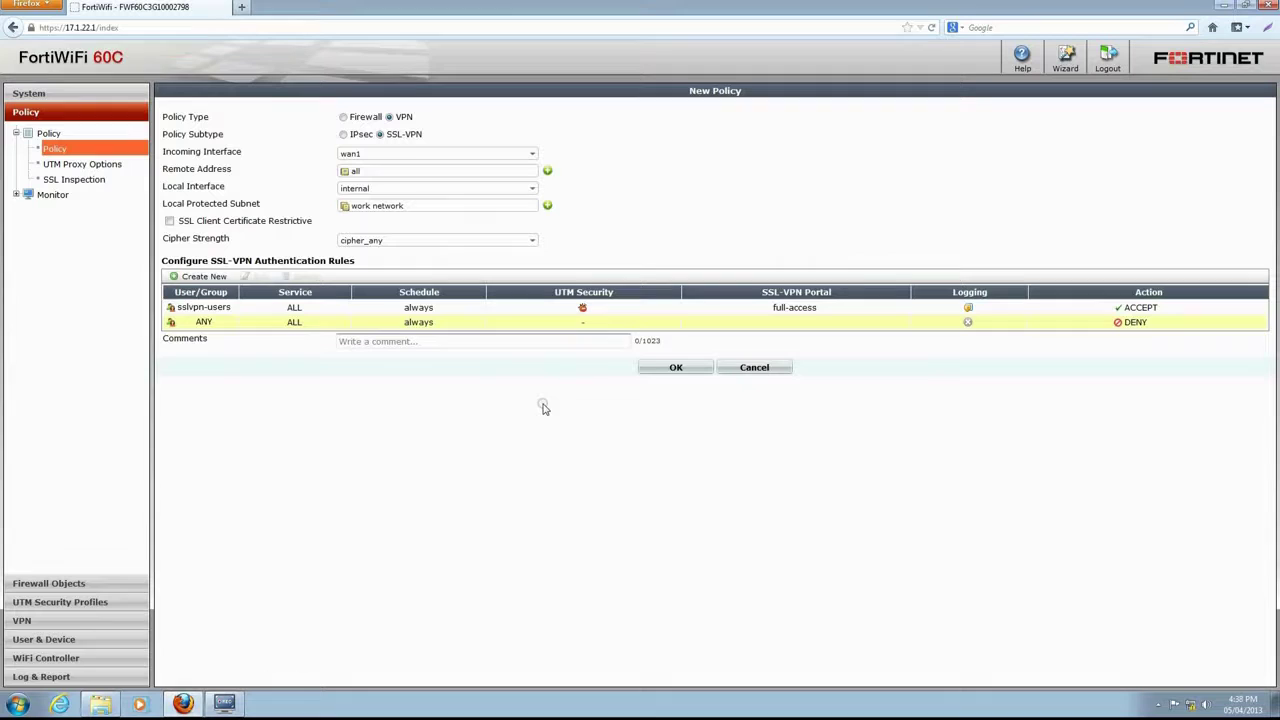
pyautogui.click(665, 368)
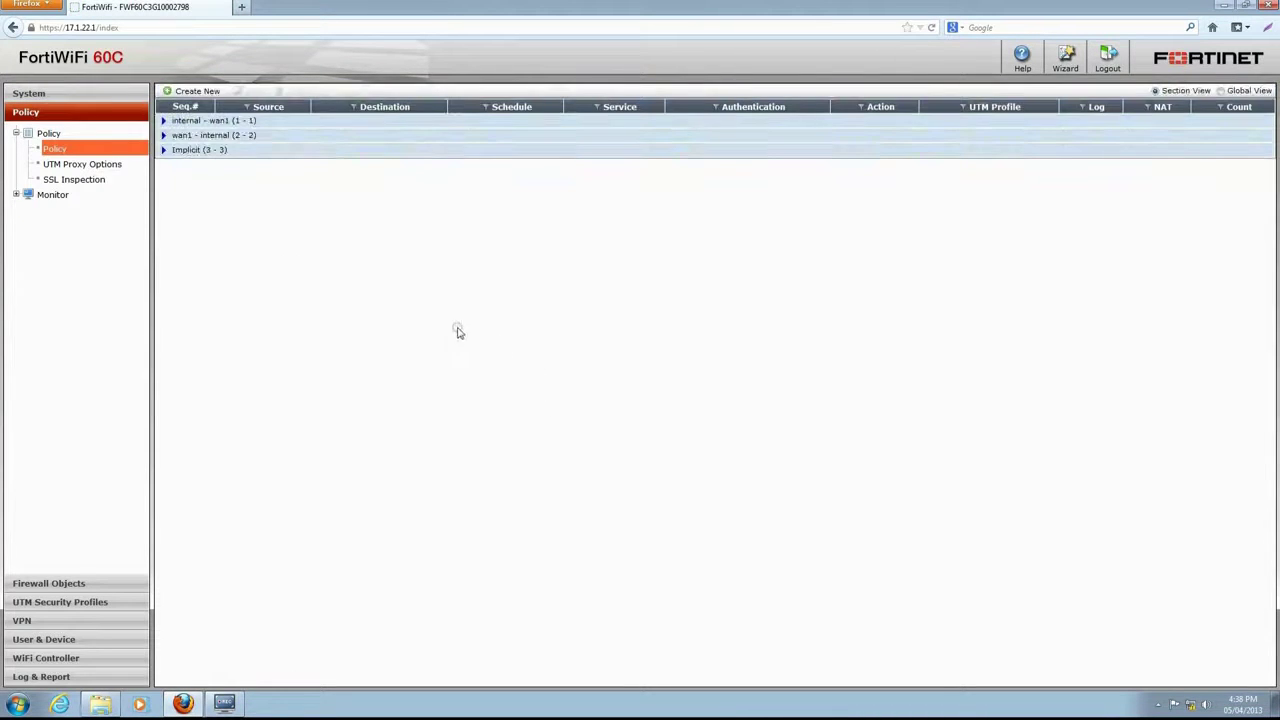
# - Expand the wan1 - internal policy section to reveal the new SSL-VPN policy to the work network
pyautogui.click(164, 135)
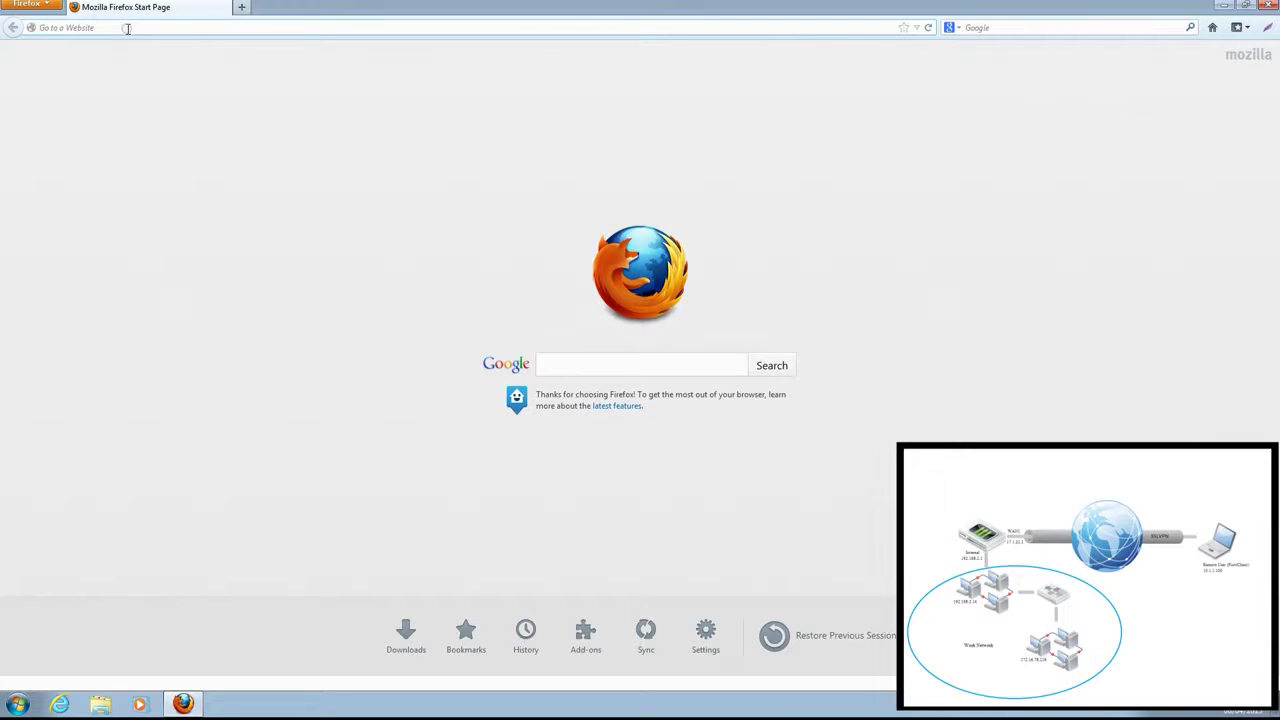
pyautogui.write('https://17')
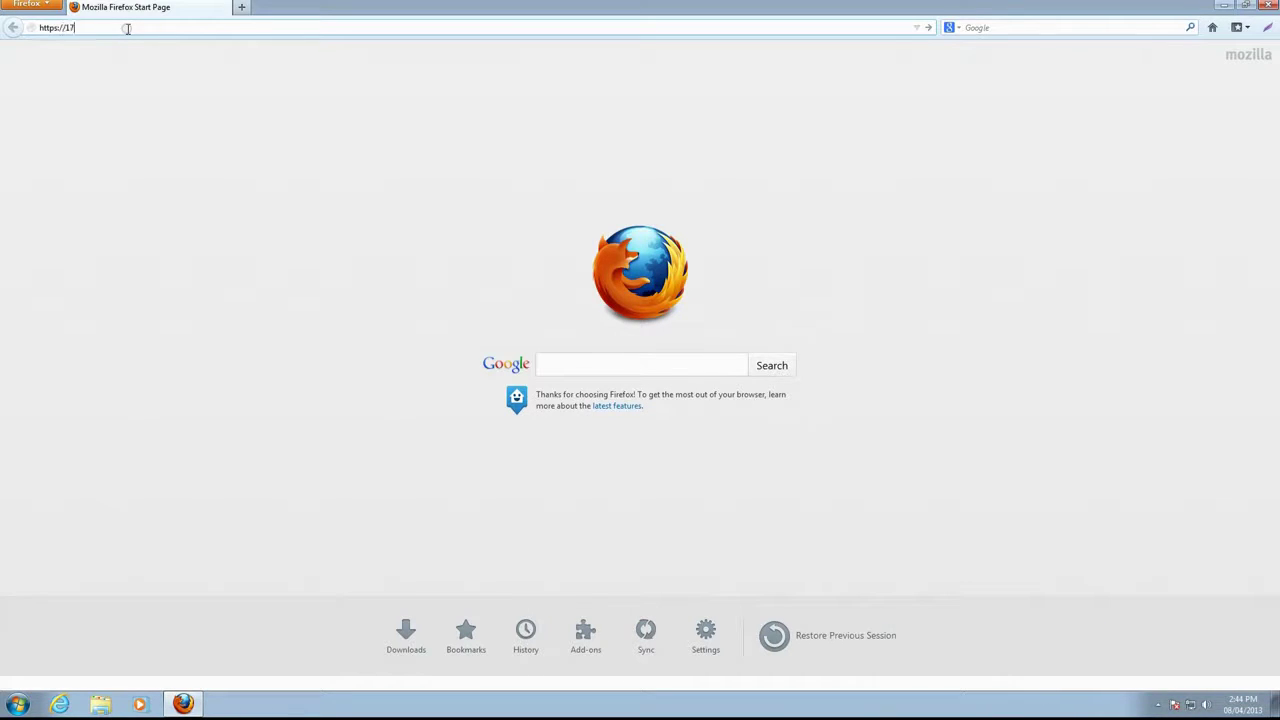
pyautogui.write('.1.22.1')
pyautogui.press('Return')
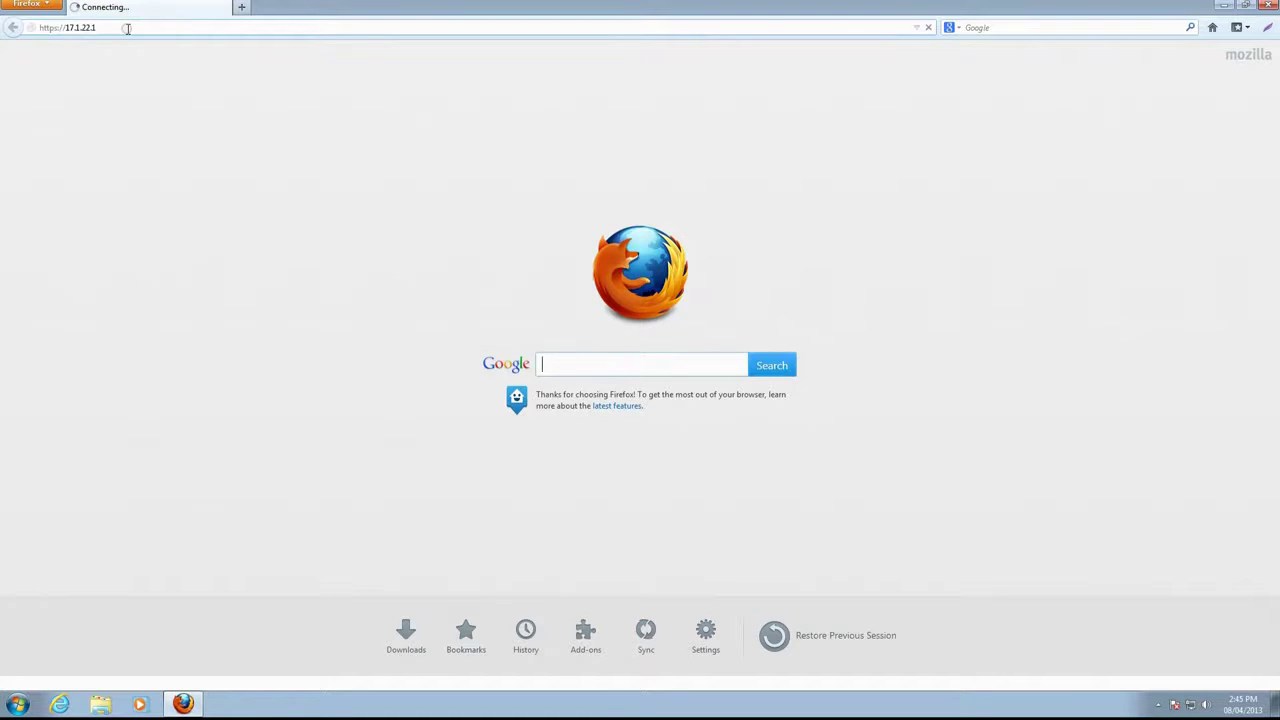
pyautogui.press('Tab')
pyautogui.write('******')
pyautogui.press('Return')
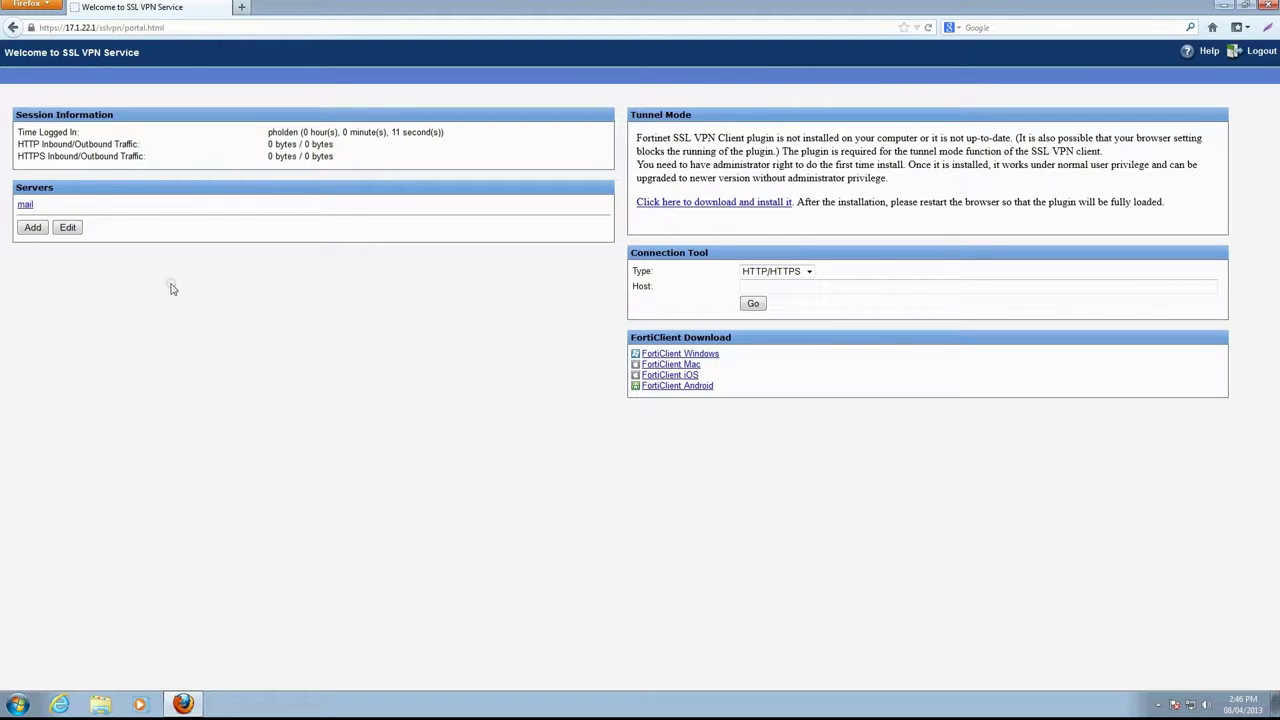
# - Add an SSH server bookmark 'server 1' at 172.16.1.20 and launch its SSH session
pyautogui.click(34, 229)
pyautogui.write('server 1')
pyautogui.click(288, 264)
pyautogui.click(277, 317)
pyautogui.write('172')
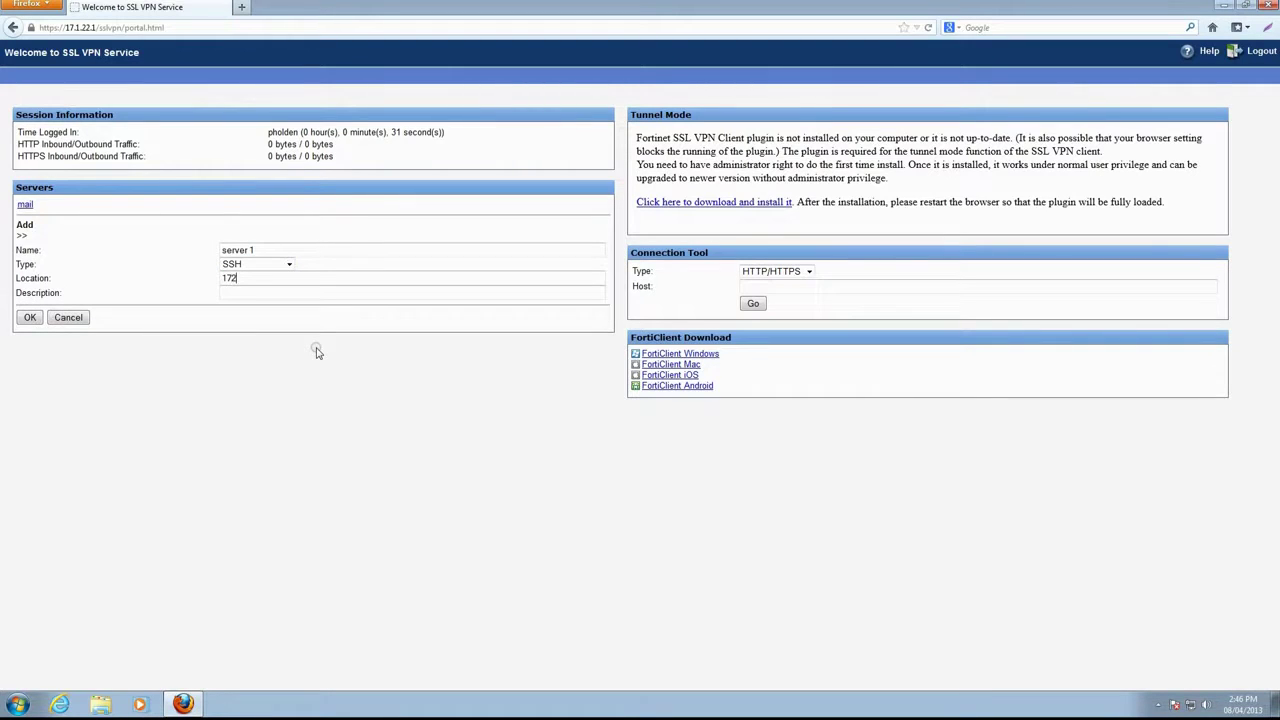
pyautogui.write('.16.1.20')
pyautogui.click(29, 318)
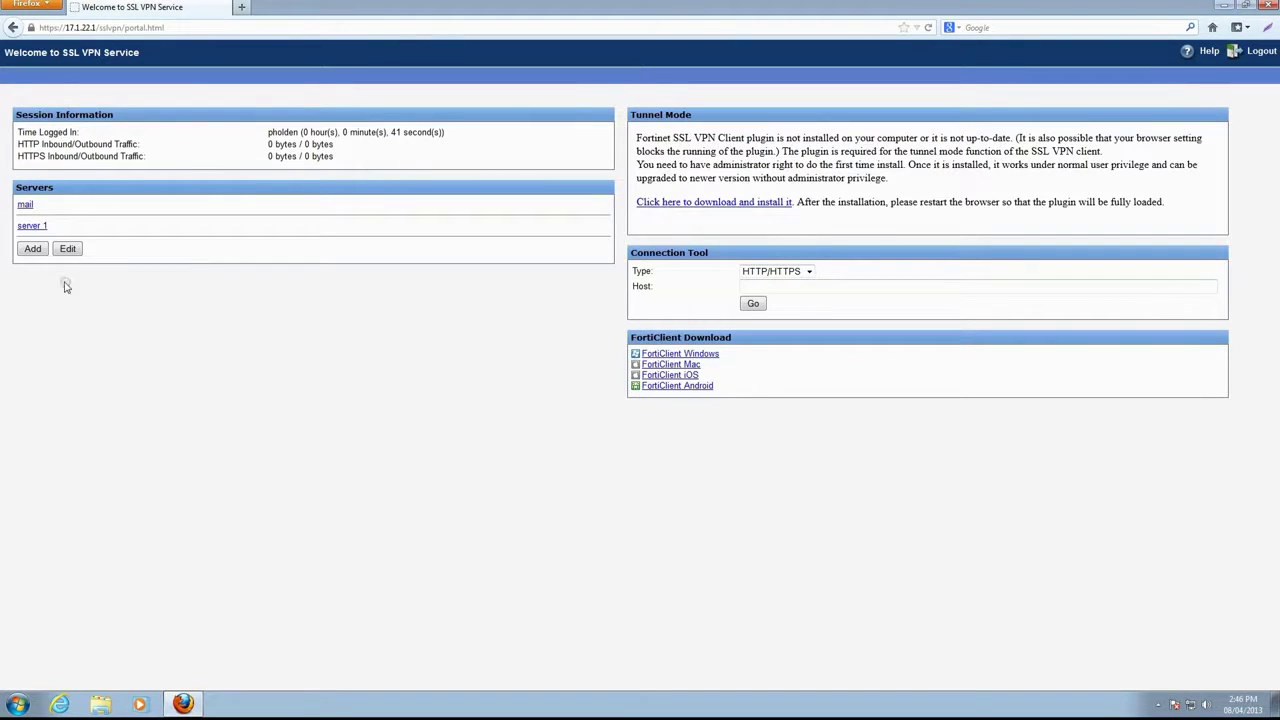
pyautogui.click(36, 226)
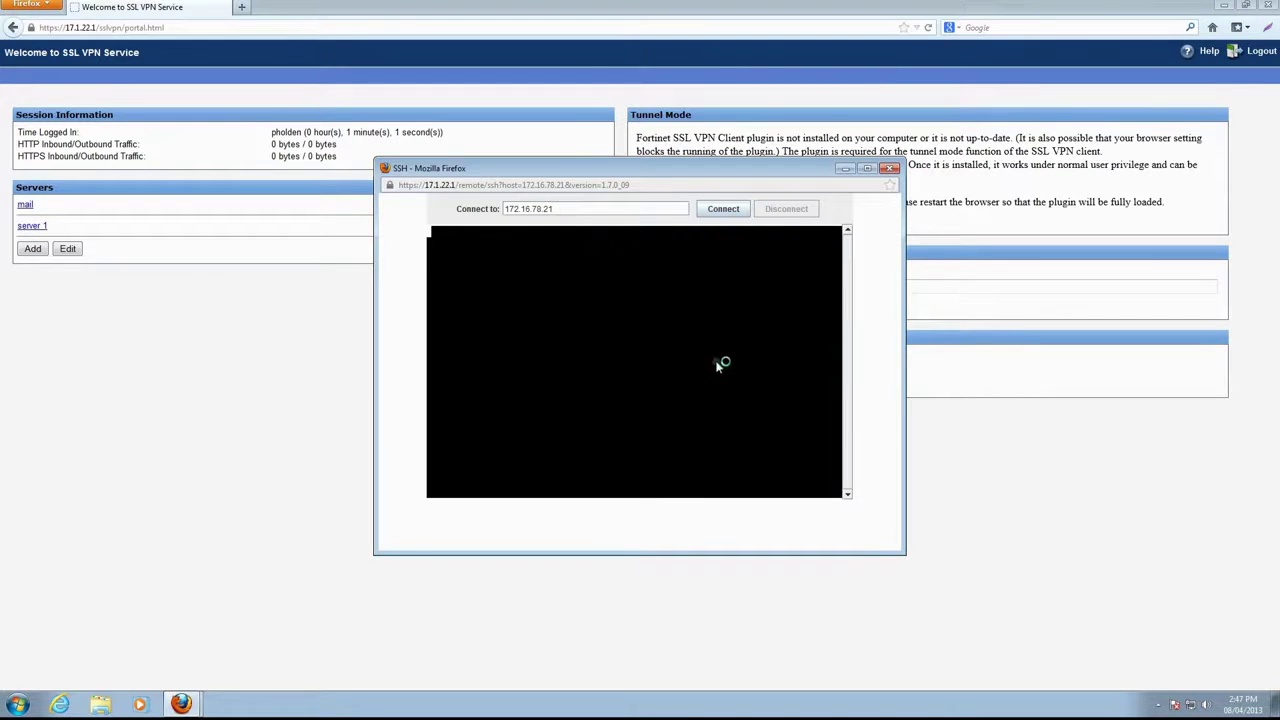
# - Connect the server 1 SSH session with the user's name and password, then close its window
pyautogui.click(723, 209)
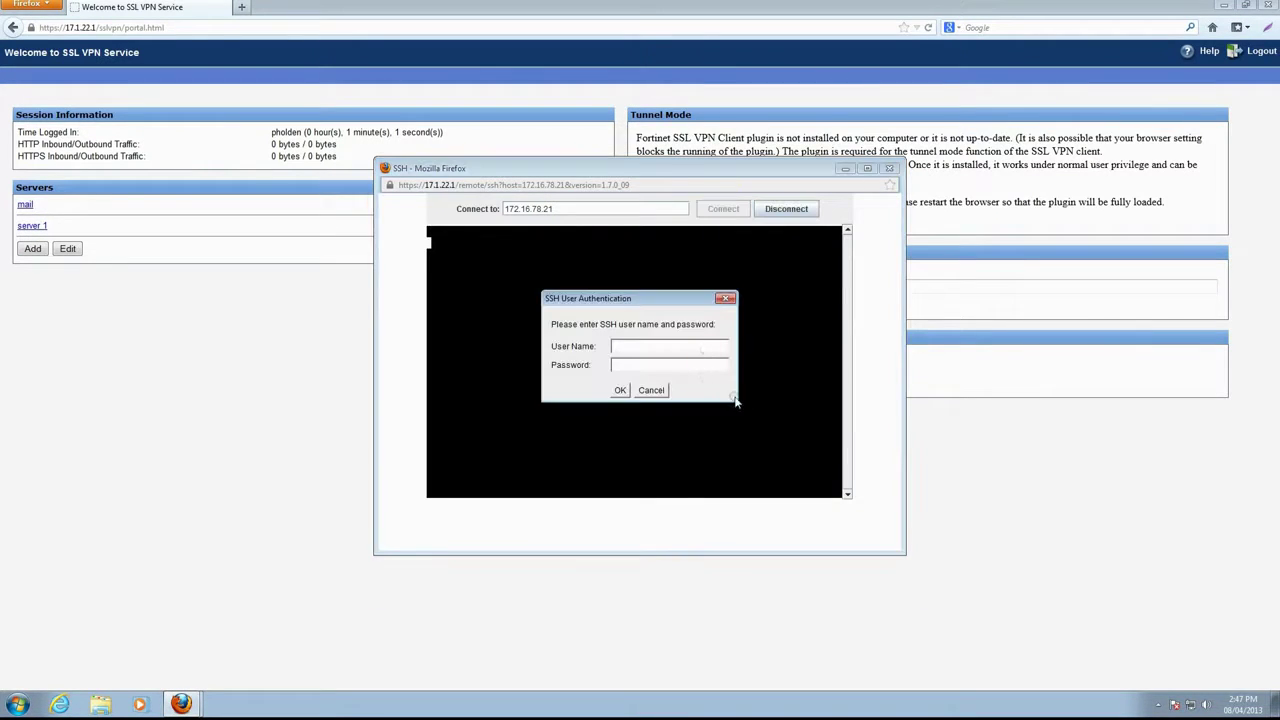
pyautogui.press('Tab')
pyautogui.write('******')
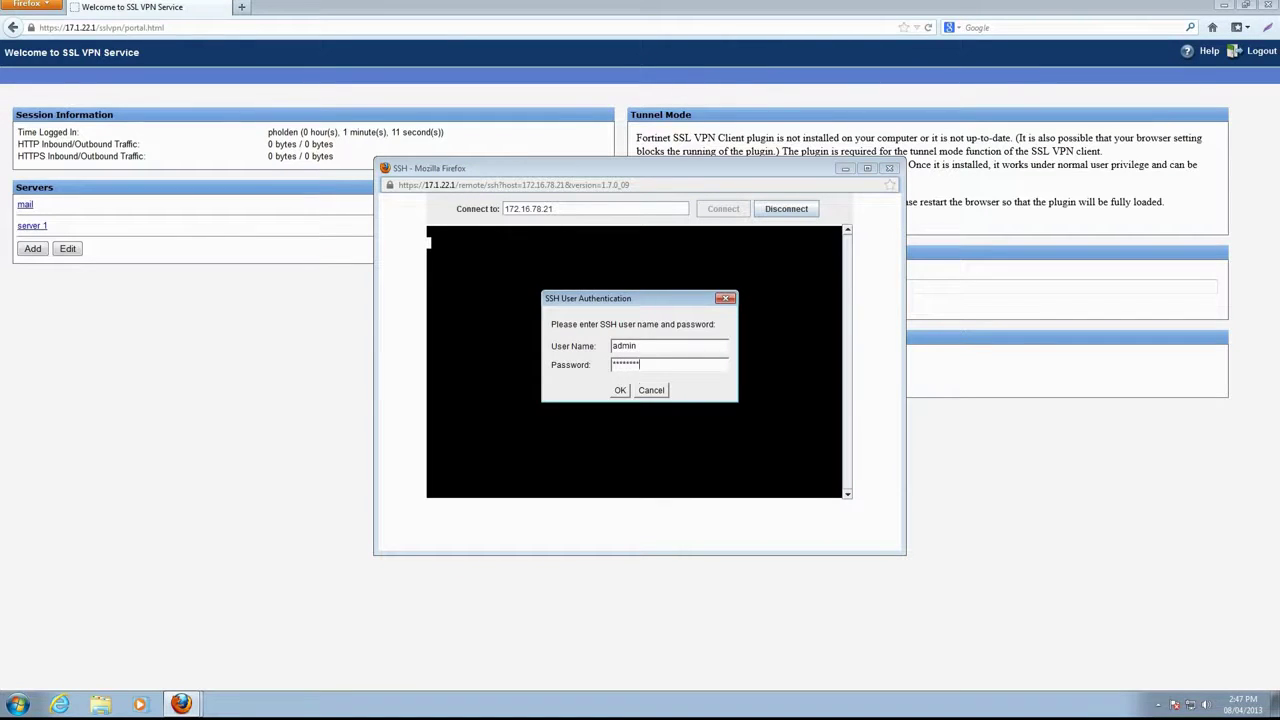
pyautogui.press('Return')
pyautogui.press('Return')
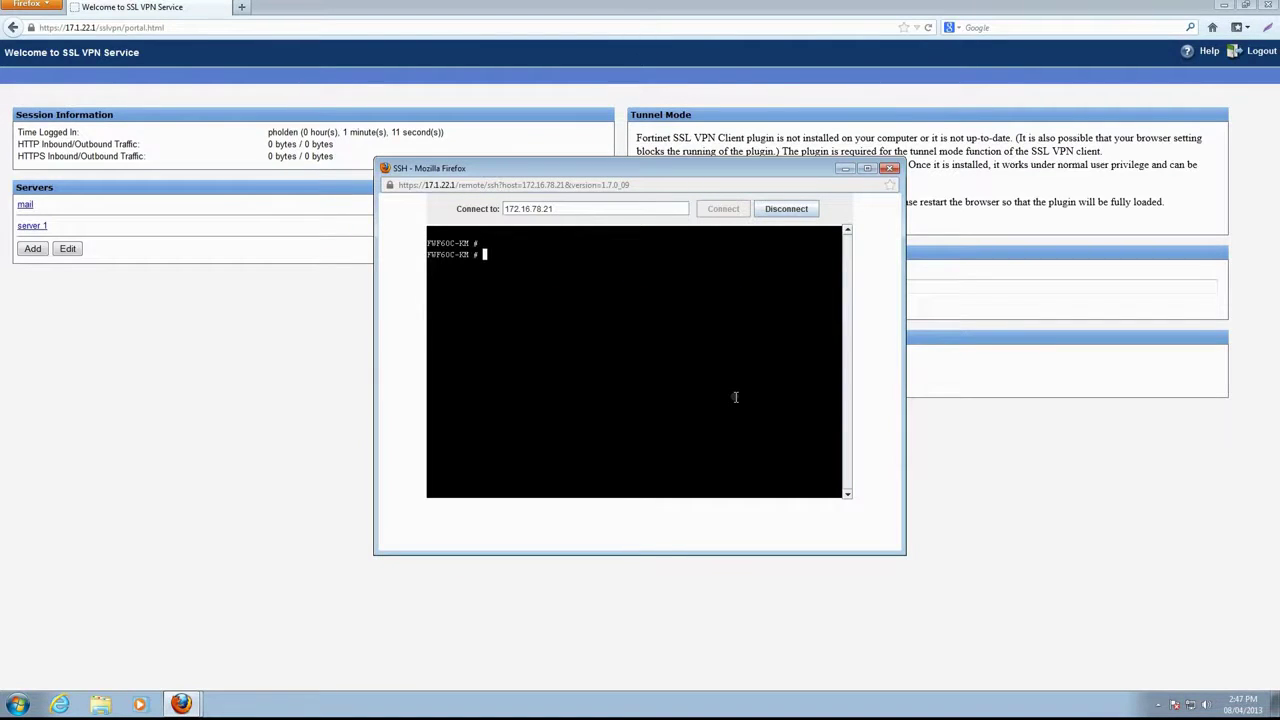
pyautogui.click(892, 168)
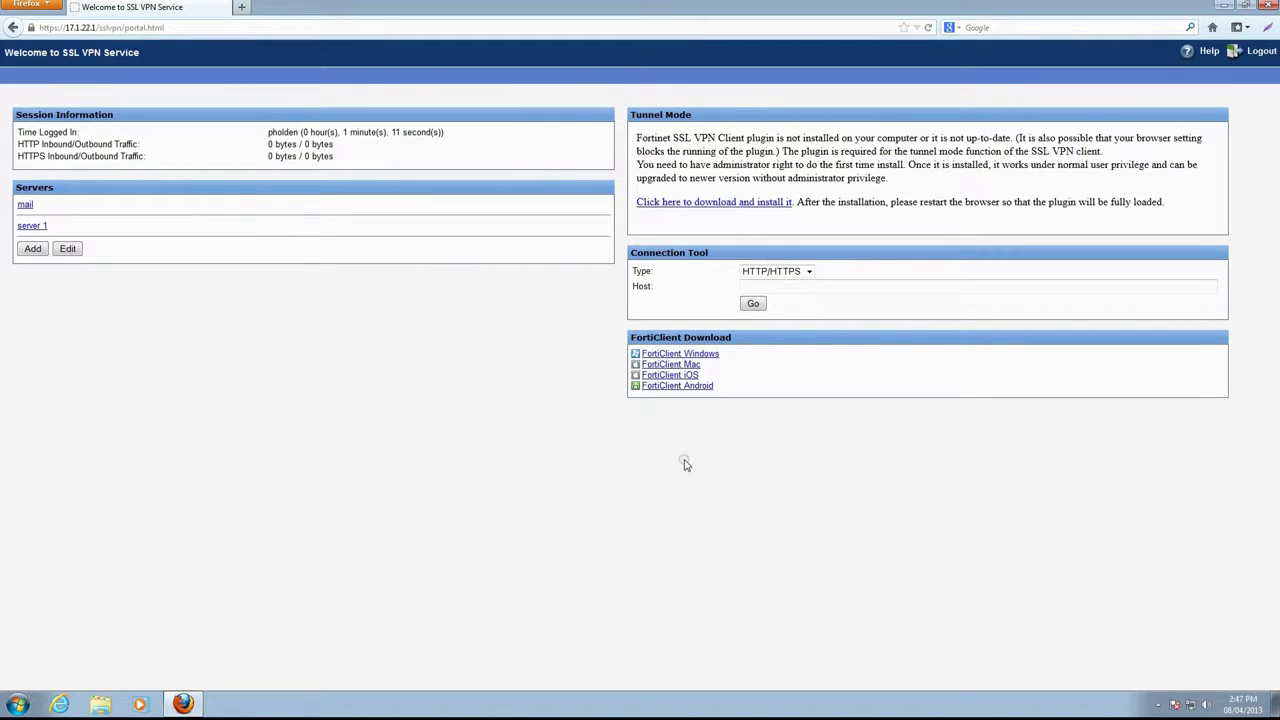
pyautogui.click(776, 271)
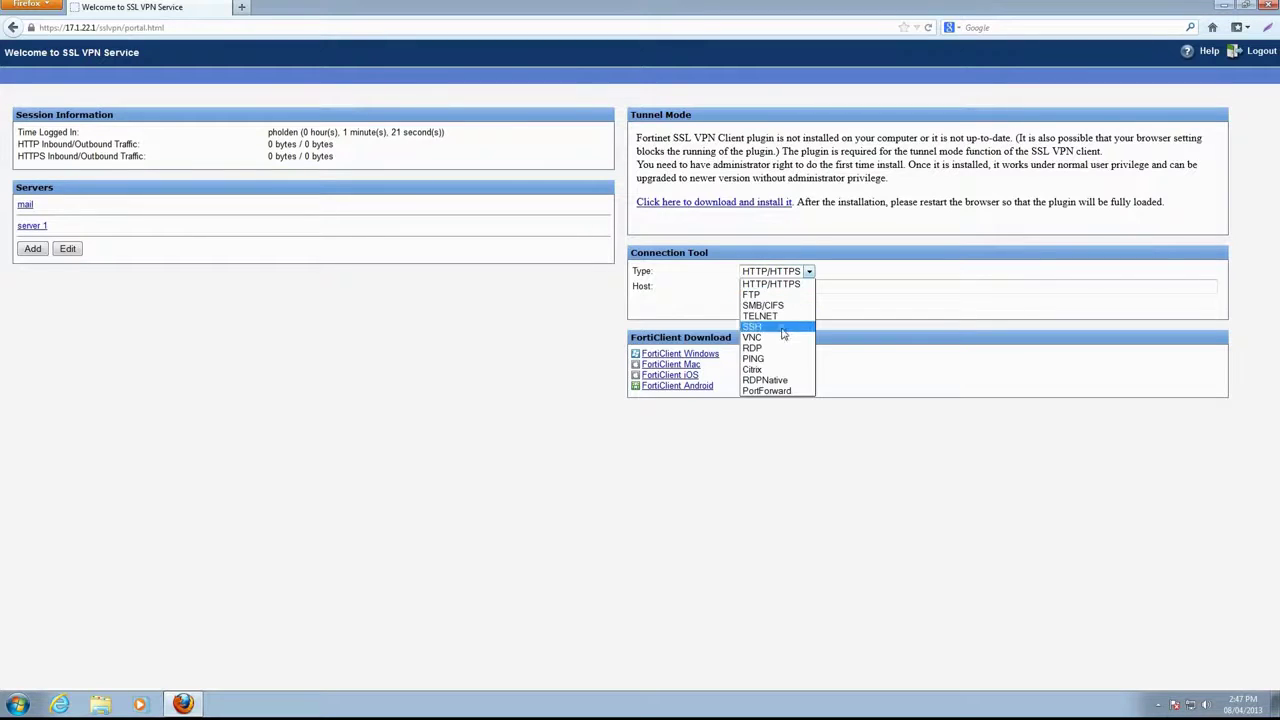
# - Use the PING connection tool to ping host 192.168.2.14
pyautogui.click(780, 358)
pyautogui.click(781, 286)
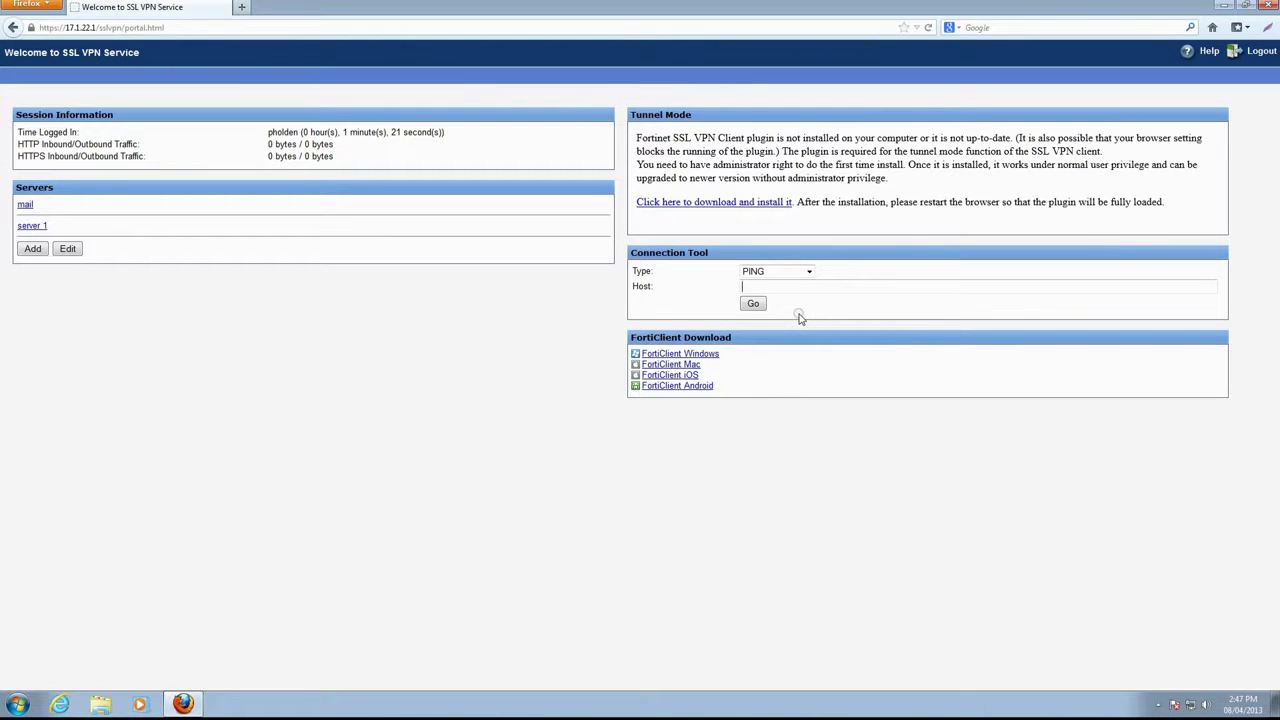
pyautogui.write('192.168.2.14')
pyautogui.click(753, 303)
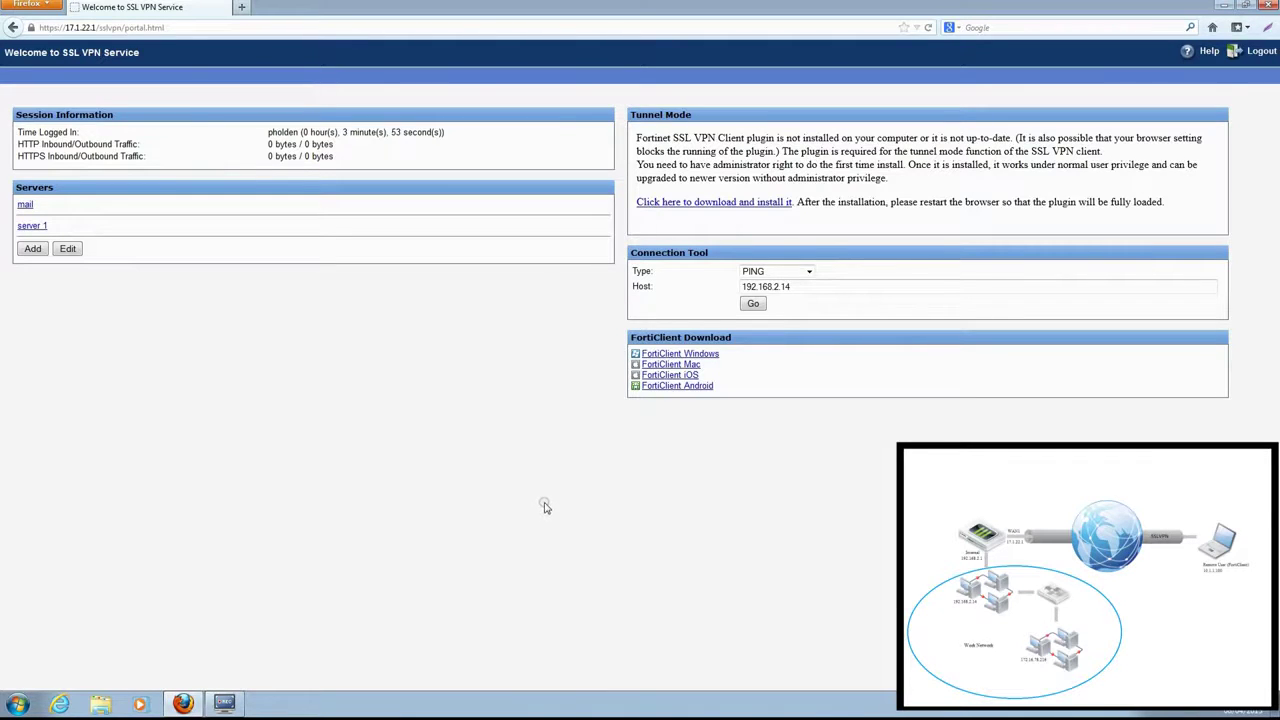
# - Save SslvpnClient.exe and run it to install the FortiClient SSLVPN tunnel plugin
pyautogui.click(730, 205)
pyautogui.click(484, 318)
pyautogui.click(885, 566)
pyautogui.doubleClick(463, 91)
pyautogui.click(710, 437)
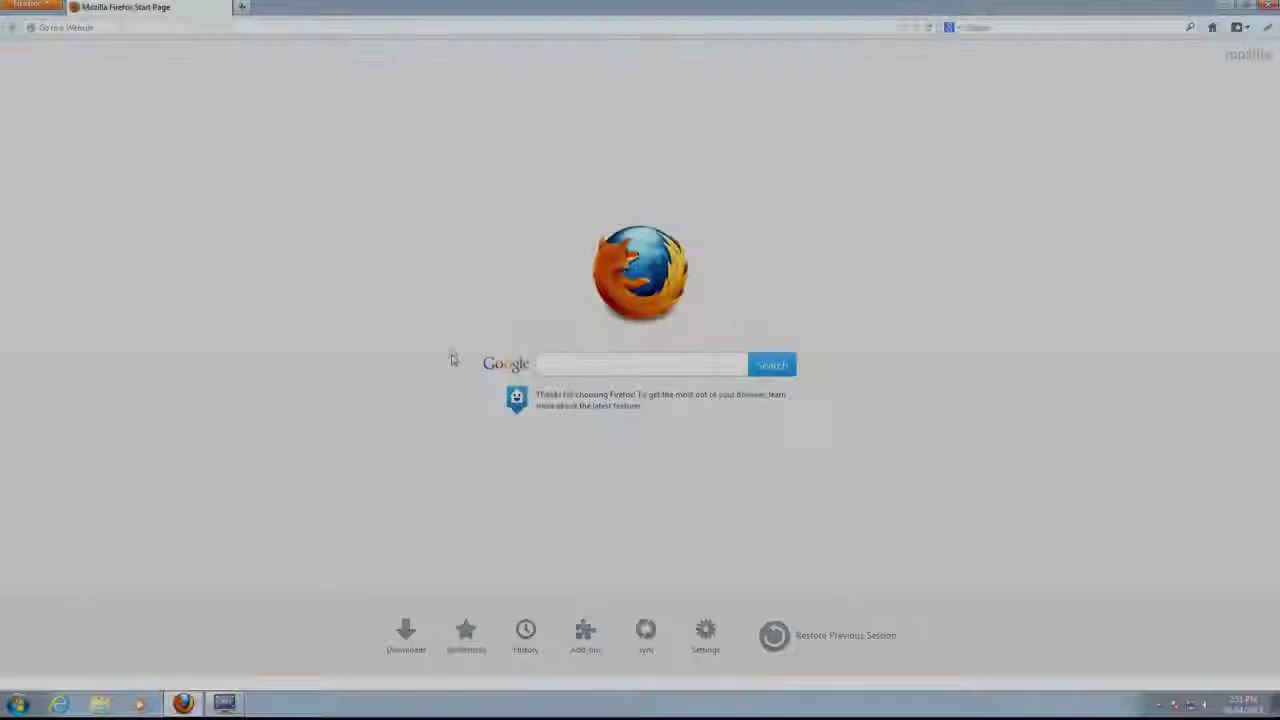
pyautogui.write('https://17.1.22.1')
pyautogui.press('Return')
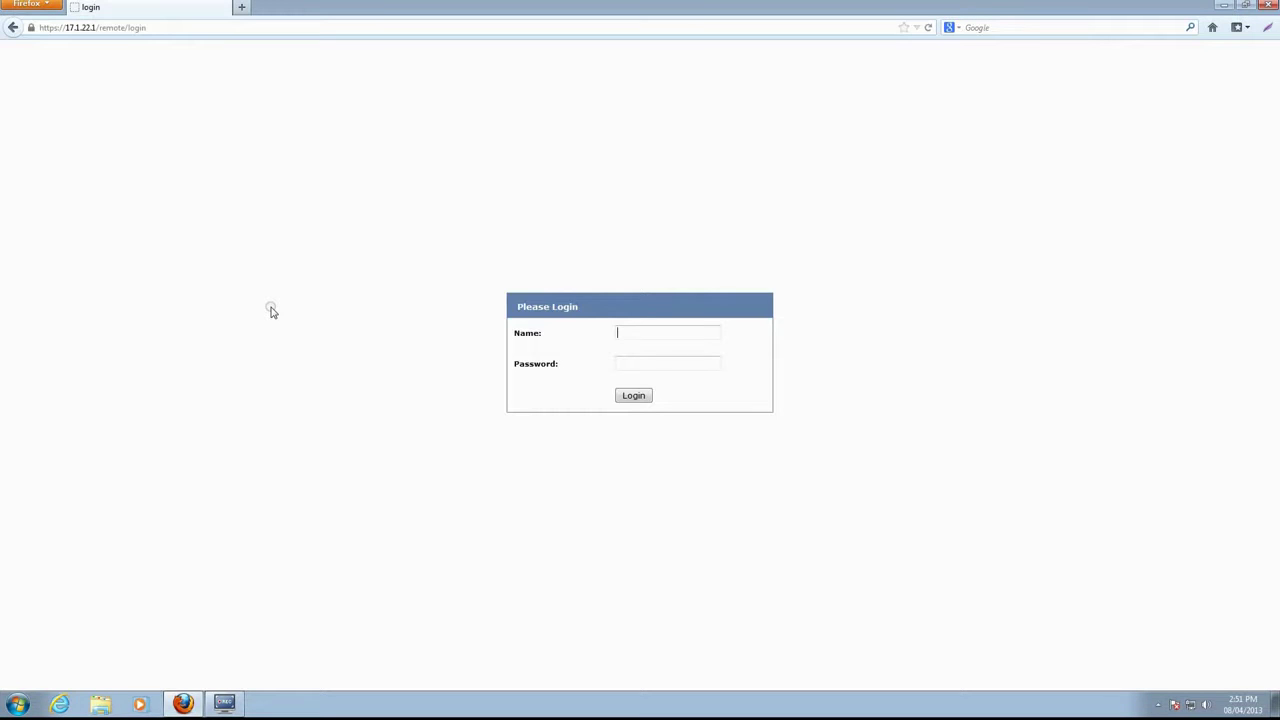
pyautogui.press('Tab')
pyautogui.write('•••••')
pyautogui.press('Return')
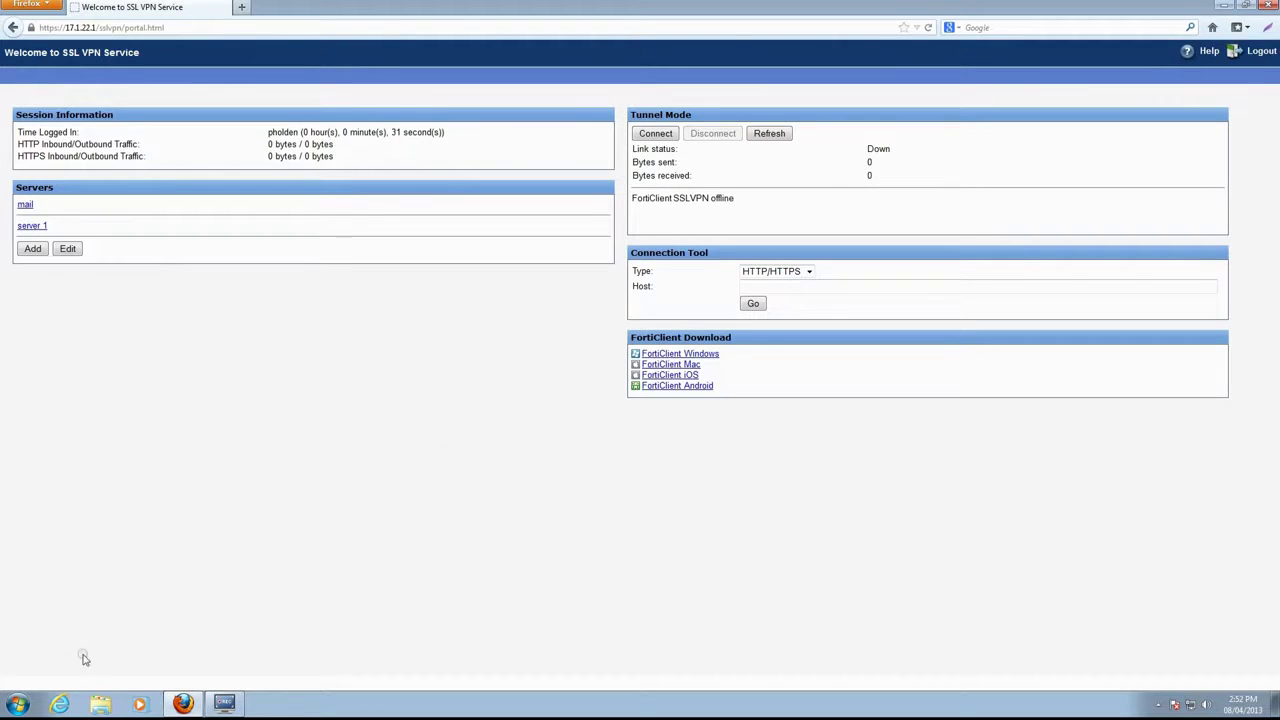
pyautogui.click(20, 705)
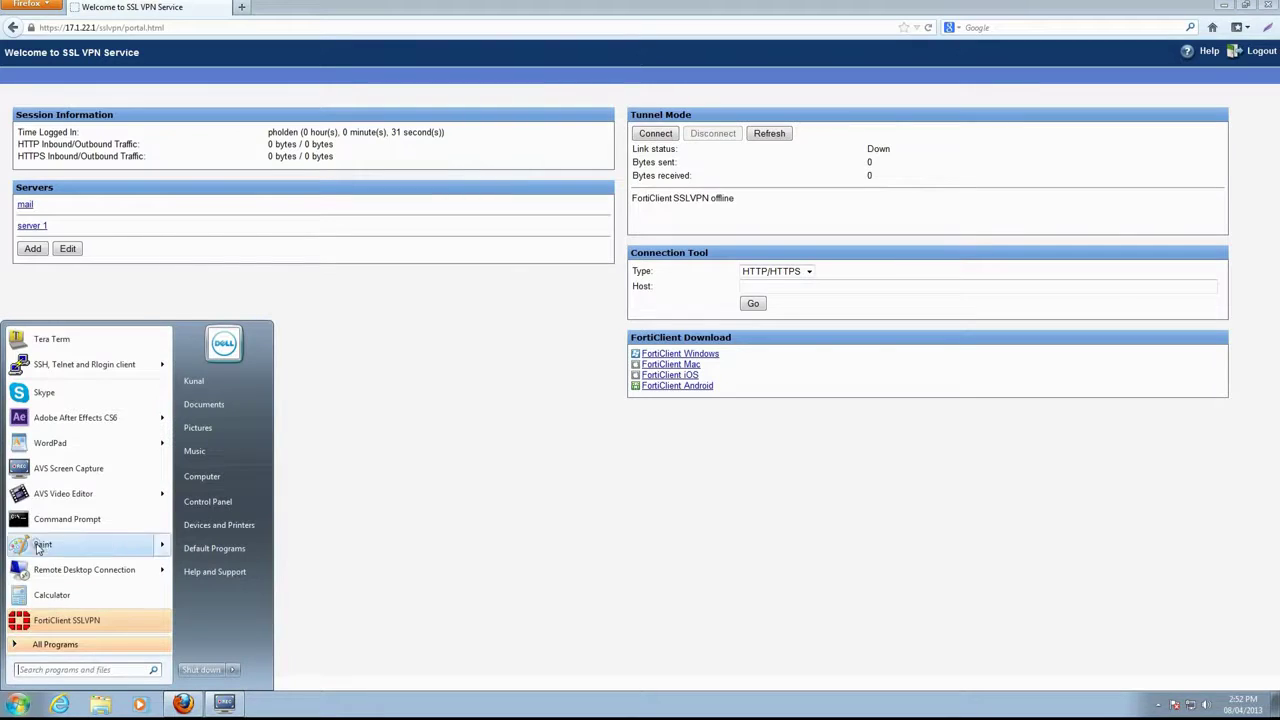
# - In a Command Prompt, ping 192.168.2.14 and see the requests time out
pyautogui.click(45, 519)
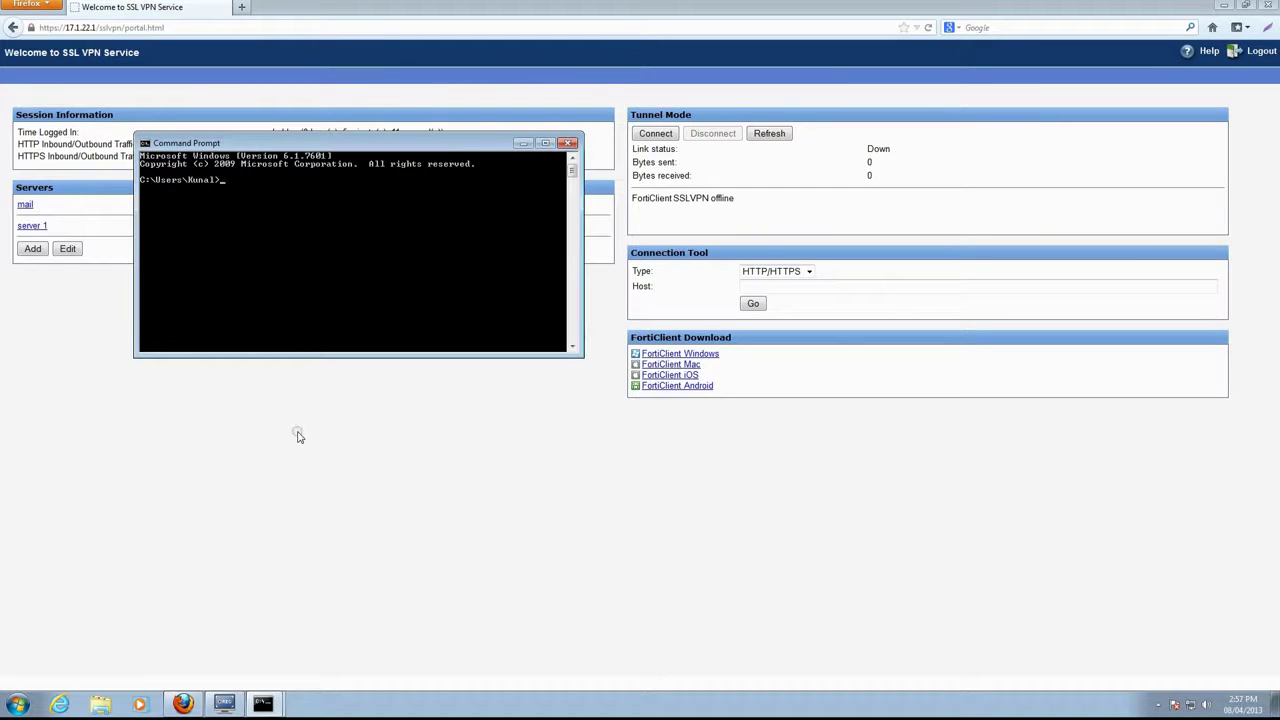
pyautogui.write('ping 192.168.2.14')
pyautogui.press('Return')
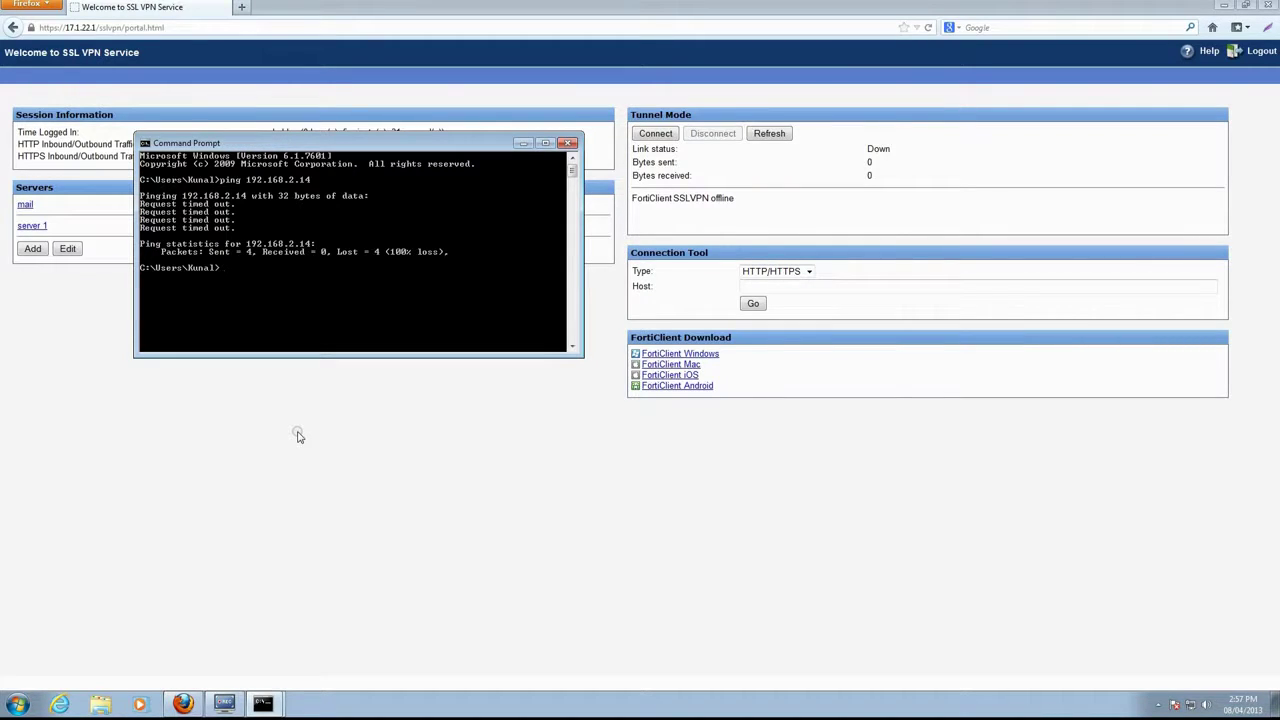
# - Run ipconfig to list the PC's network adapter configuration
pyautogui.write('ipconfig')
pyautogui.press('Return')
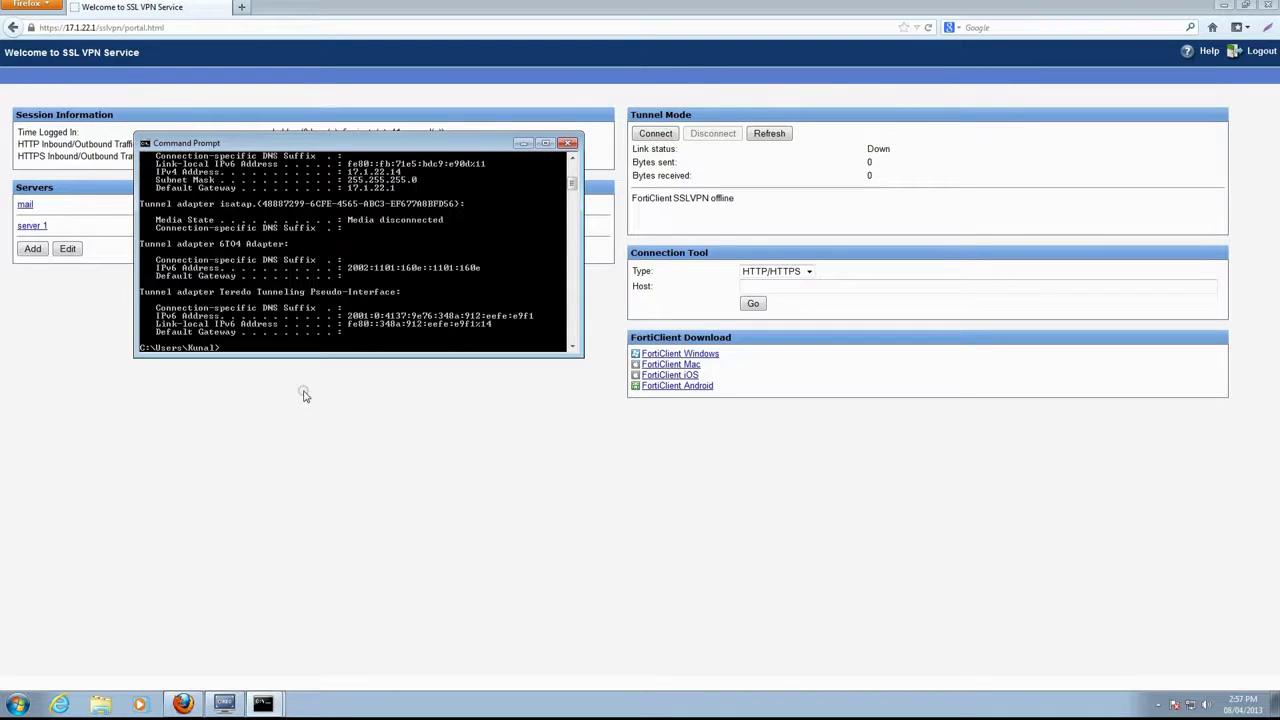
pyautogui.scroll(2, 368, 302)
pyautogui.scroll(2, 370, 299)
pyautogui.scroll(-2, 370, 302)
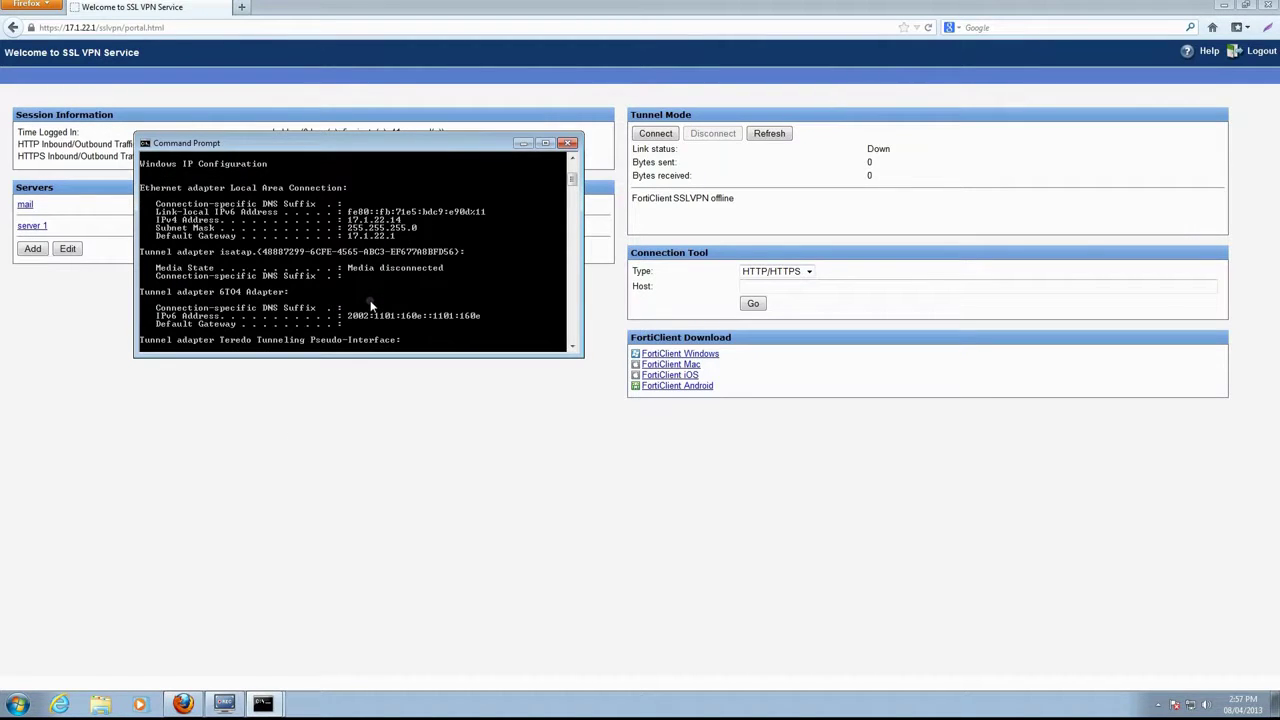
pyautogui.scroll(-1, 370, 304)
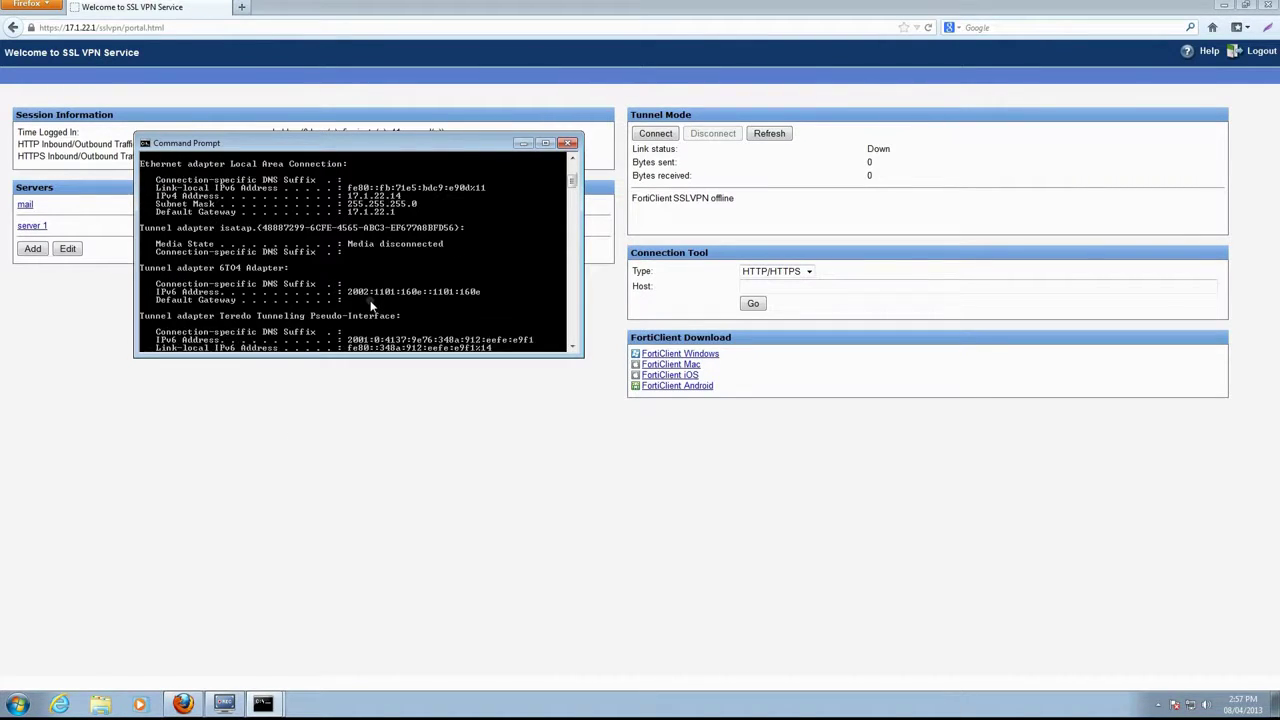
pyautogui.scroll(-2, 370, 305)
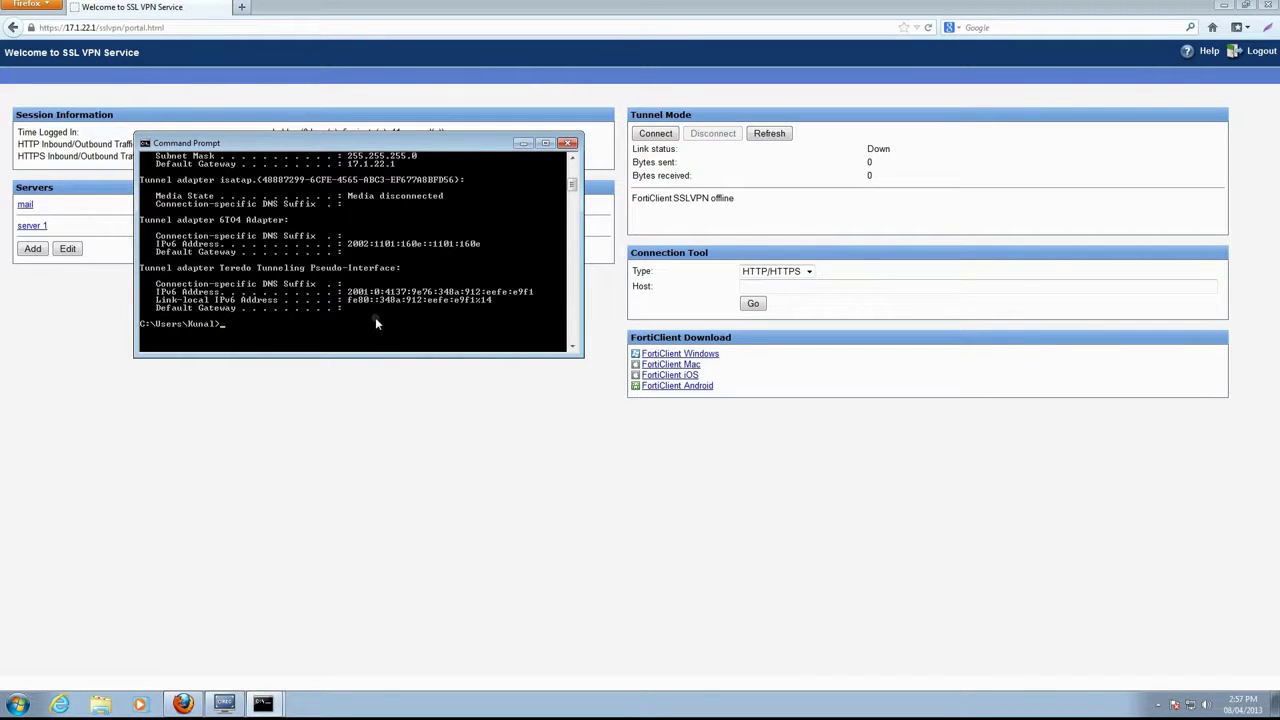
pyautogui.moveTo(357, 356); pyautogui.dragTo(358, 432)
# - Run route print to show local routes and default gateway 17.1.22.1
pyautogui.write('route print')
pyautogui.press('Return')
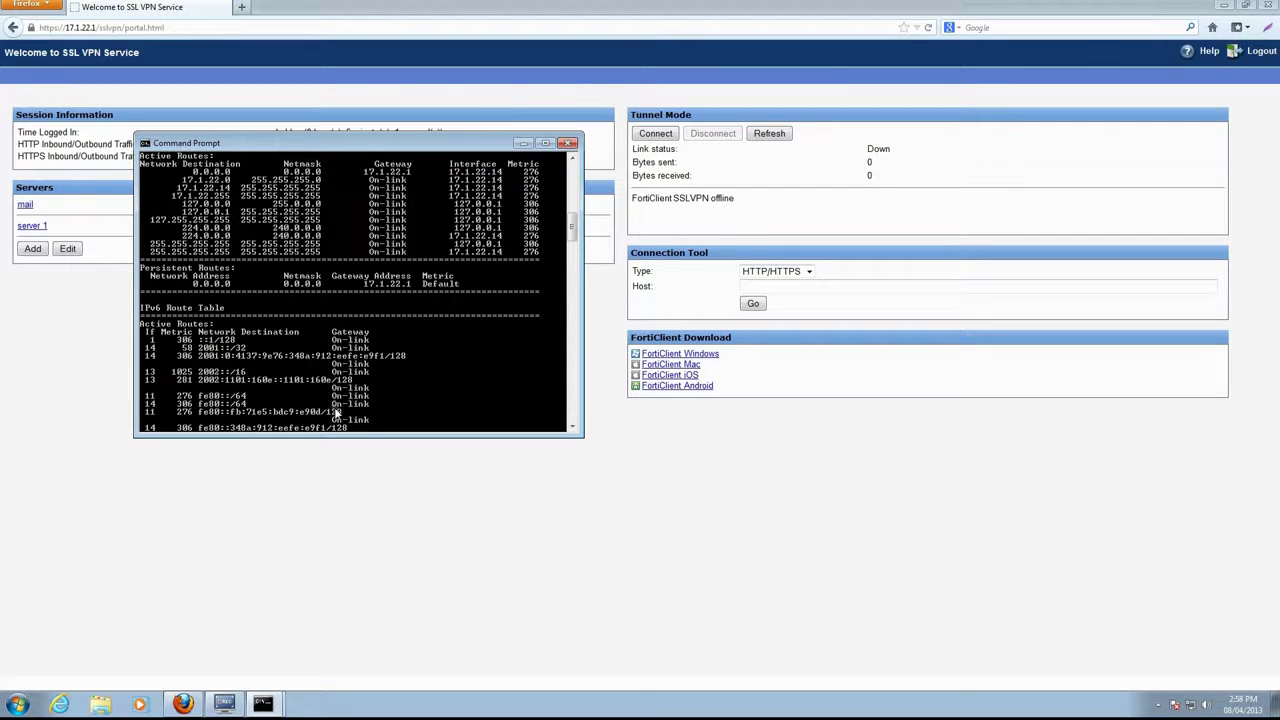
pyautogui.scroll(1, 337, 413)
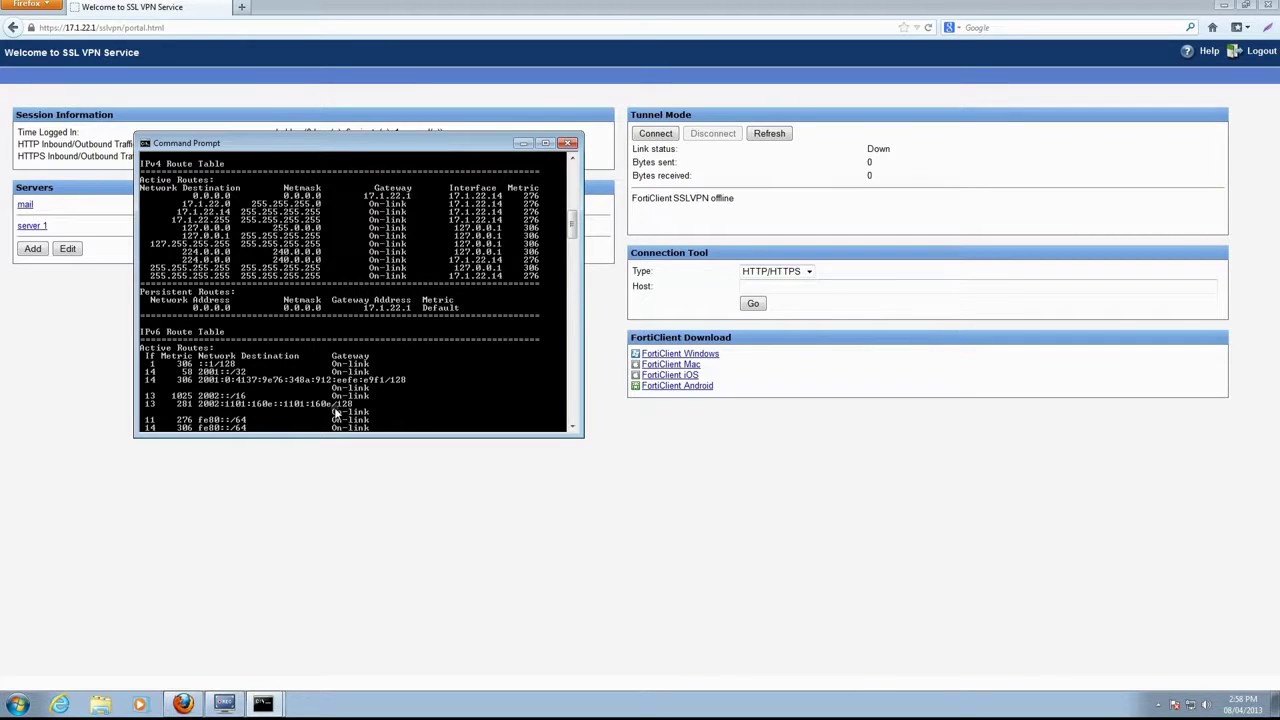
pyautogui.click(503, 446)
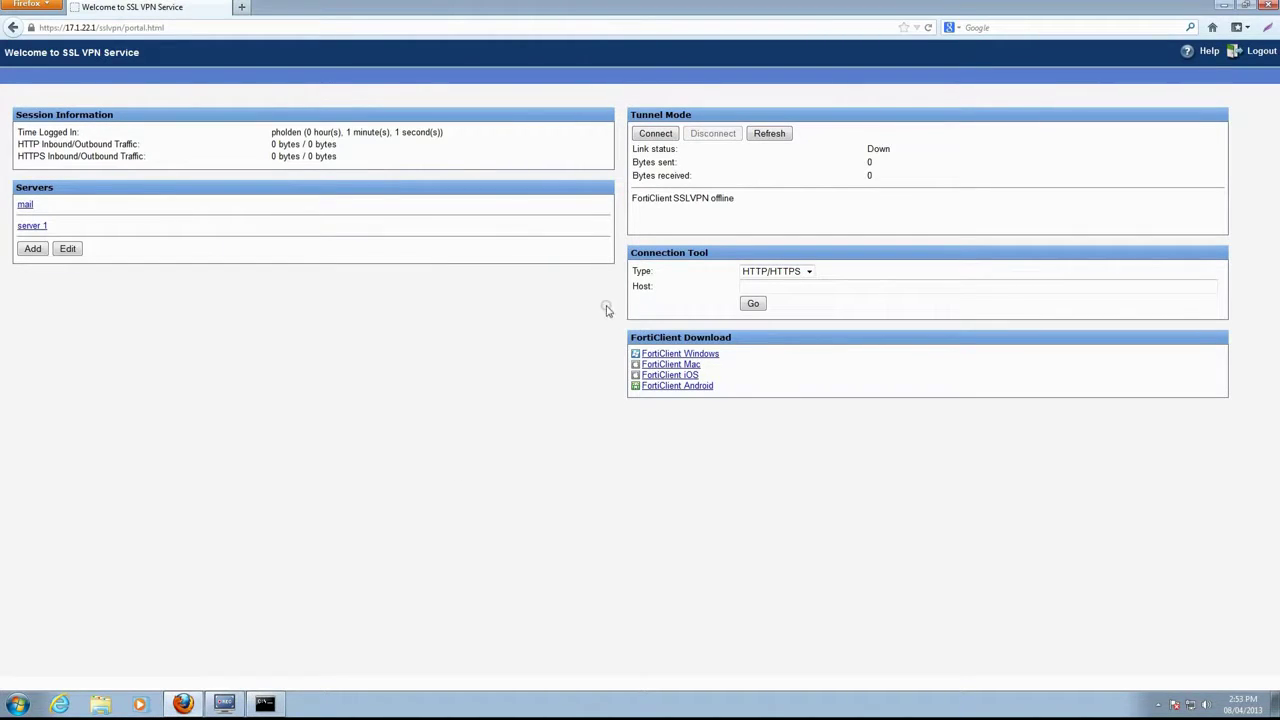
# - Connect the tunnel so link reads Up, and set the fortissl network location to Work network
pyautogui.click(670, 135)
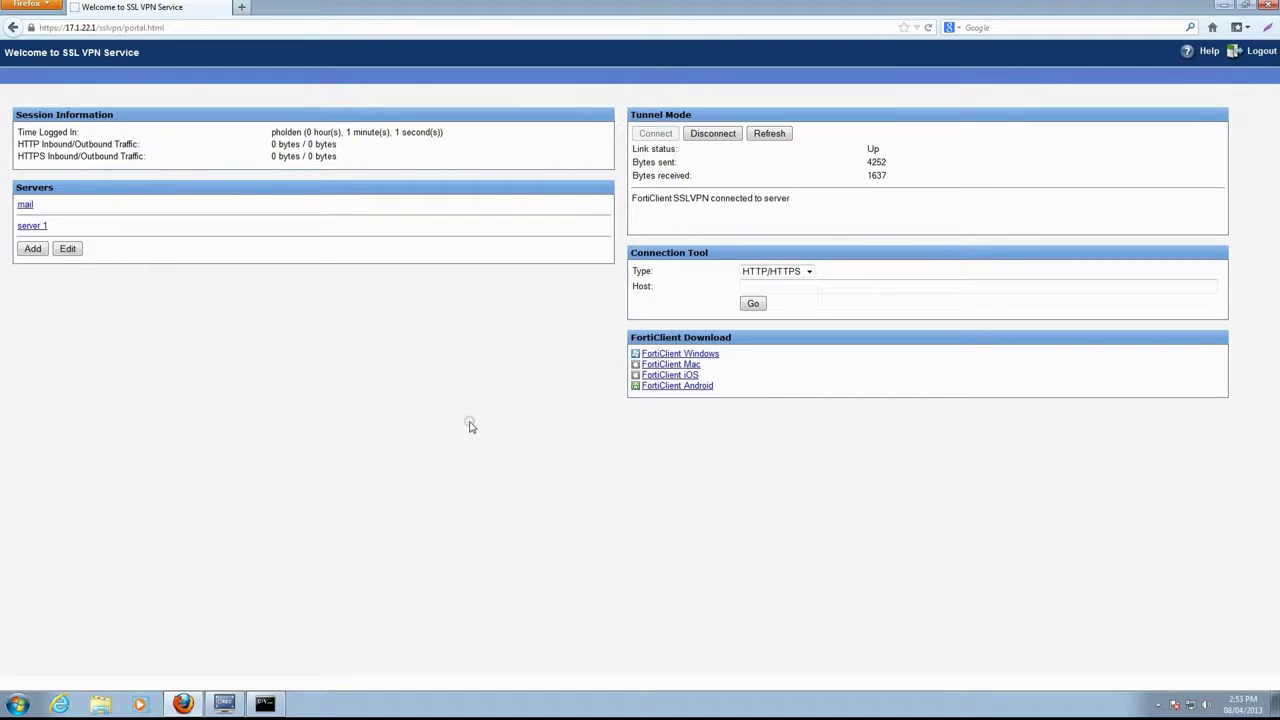
pyautogui.click(270, 700)
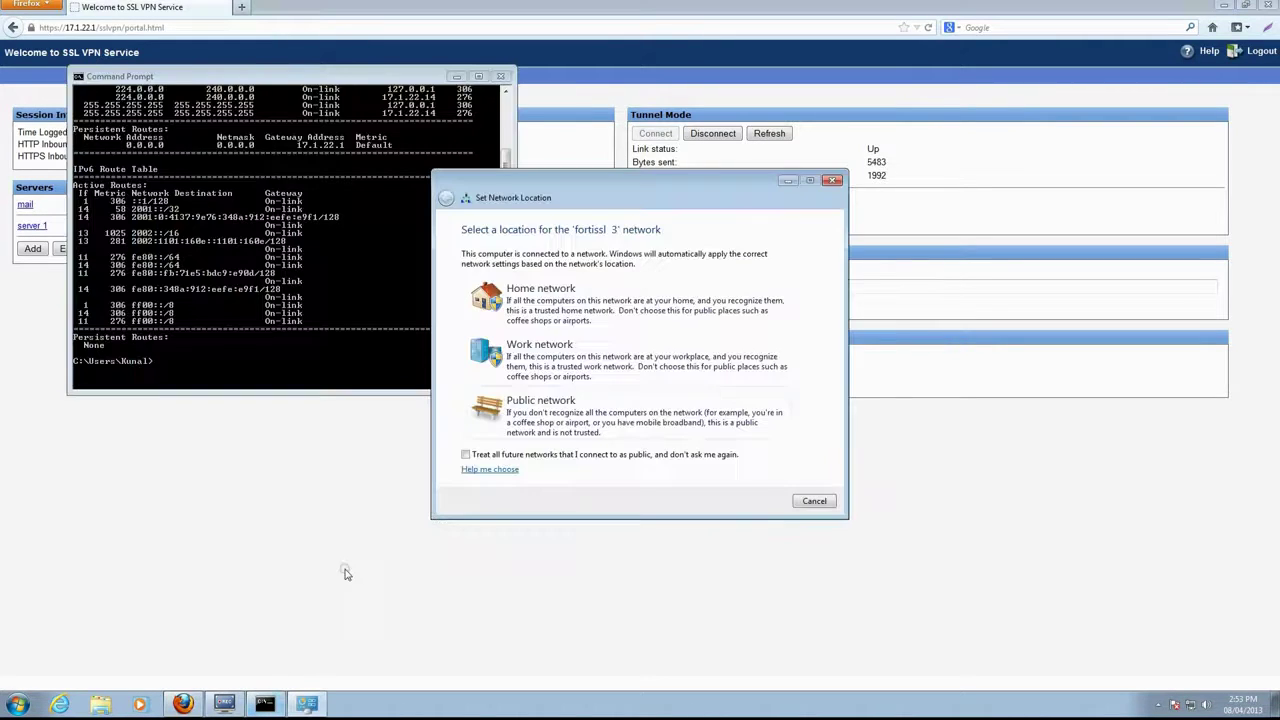
pyautogui.click(619, 381)
# - Run ipconfig again to check the new VPN adapter address
pyautogui.click(814, 500)
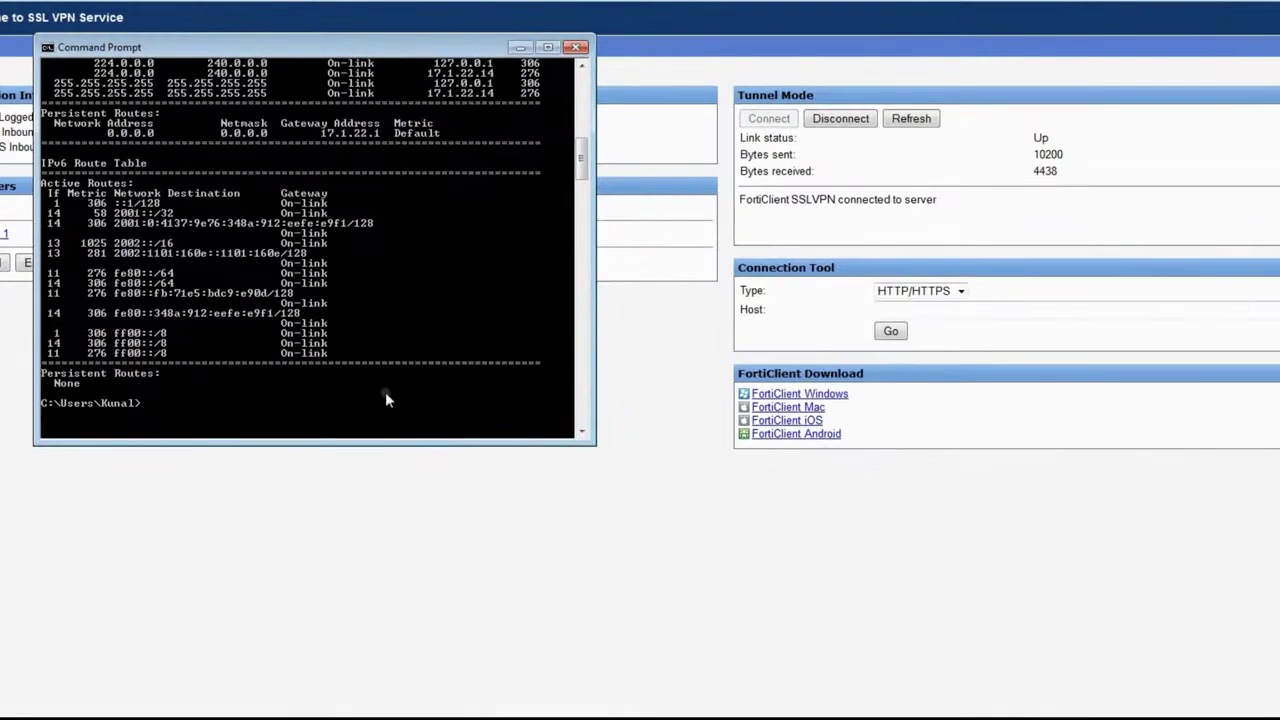
pyautogui.write('ipconfig')
pyautogui.press('Return')
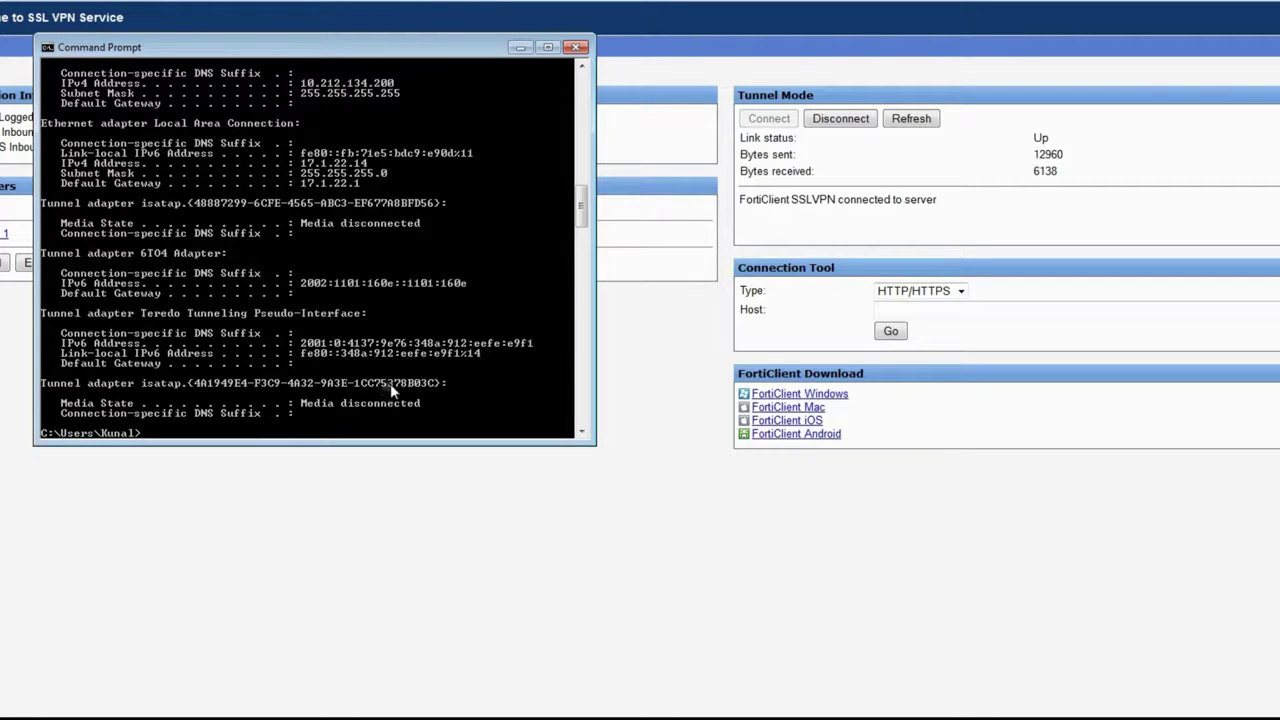
pyautogui.scroll(1, 455, 347)
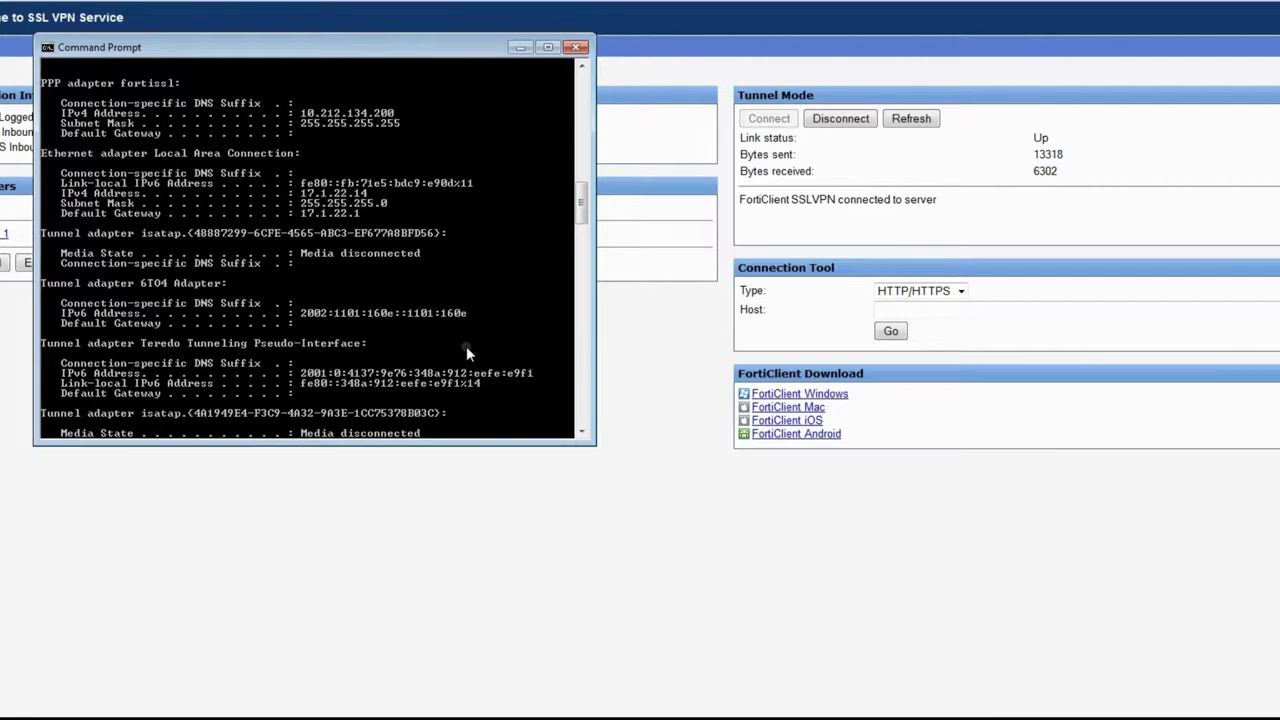
pyautogui.scroll(1, 466, 346)
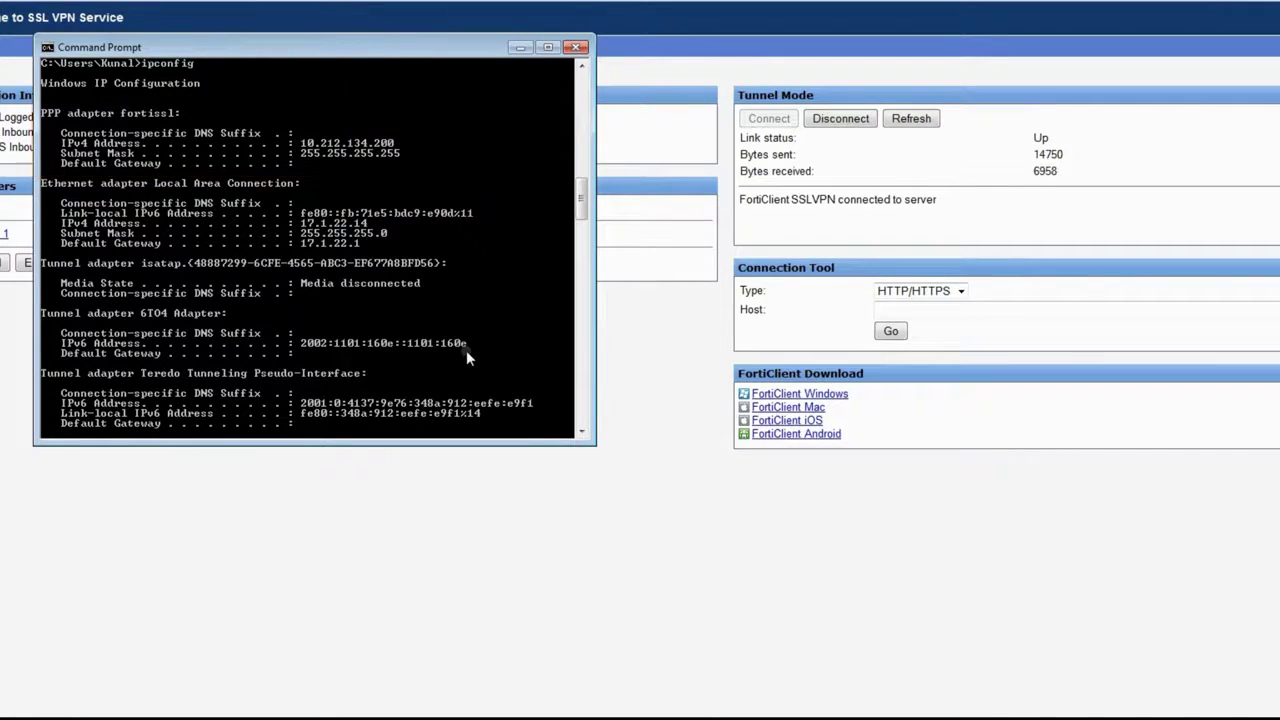
pyautogui.scroll(-5, 466, 350)
# - Print the route table with its tunnel routes, then ping 192.168.2.14 through the tunnel
pyautogui.write('route print')
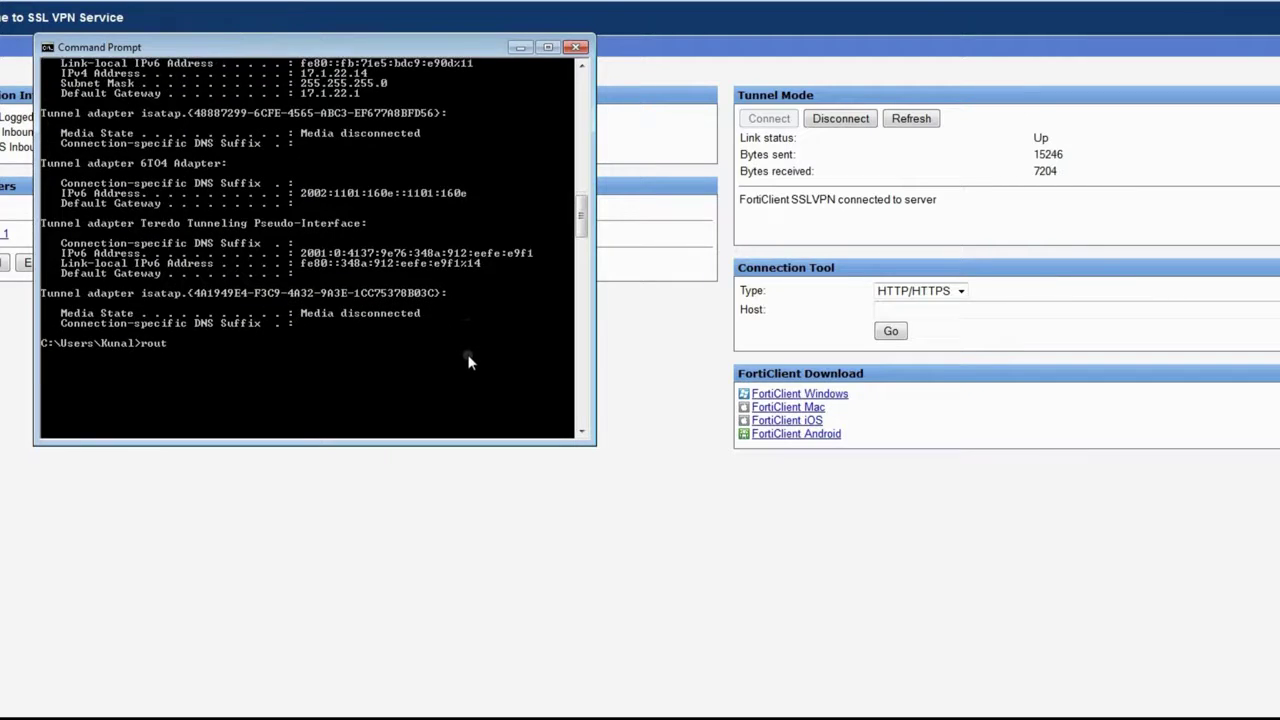
pyautogui.press('Return')
pyautogui.scroll(5, 468, 362)
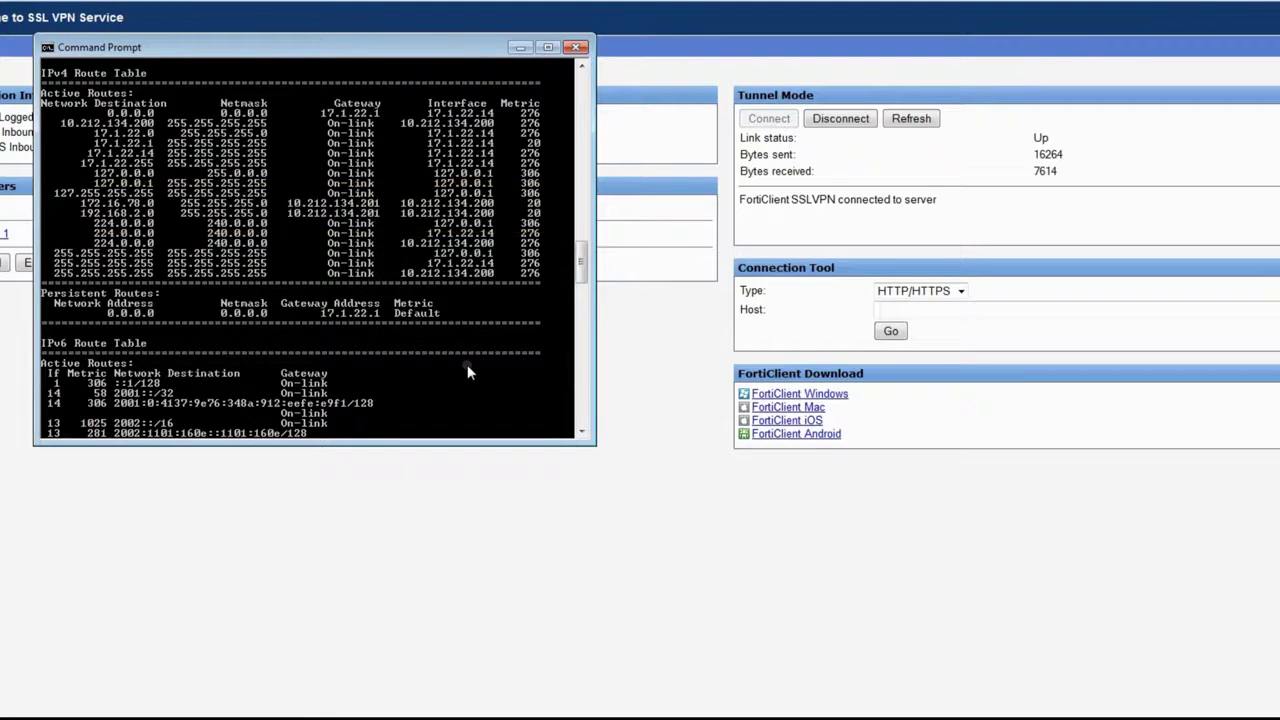
pyautogui.scroll(-6, 467, 364)
pyautogui.write('ping 192.16')
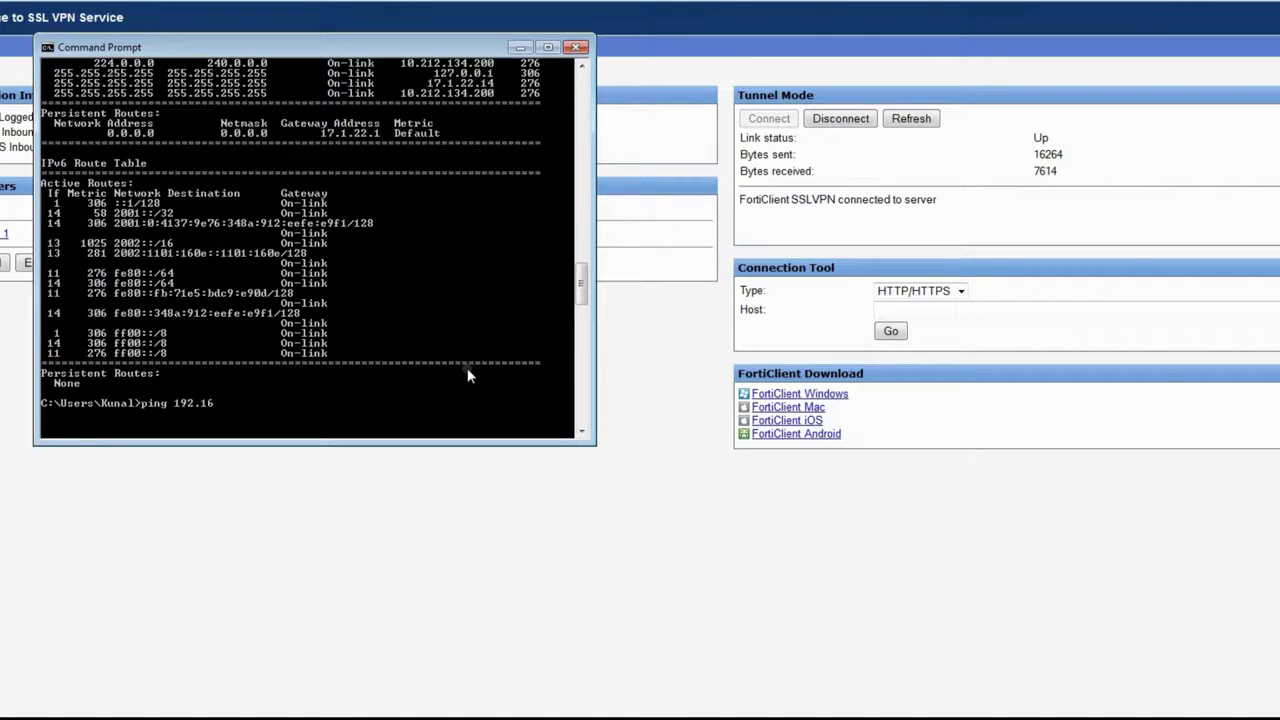
pyautogui.write('8.2.14')
pyautogui.press('Return')
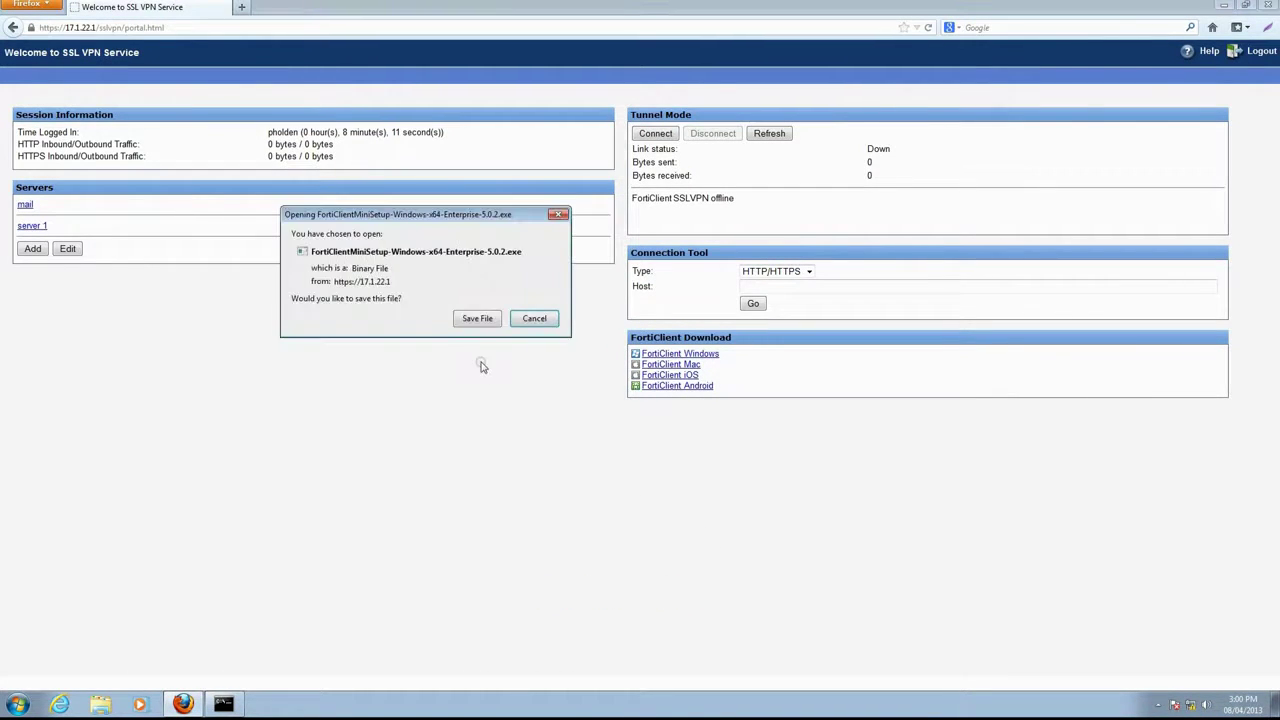
# - Save the FortiClient installer to Downloads, run it with admin approval, and launch FortiClient
pyautogui.click(479, 320)
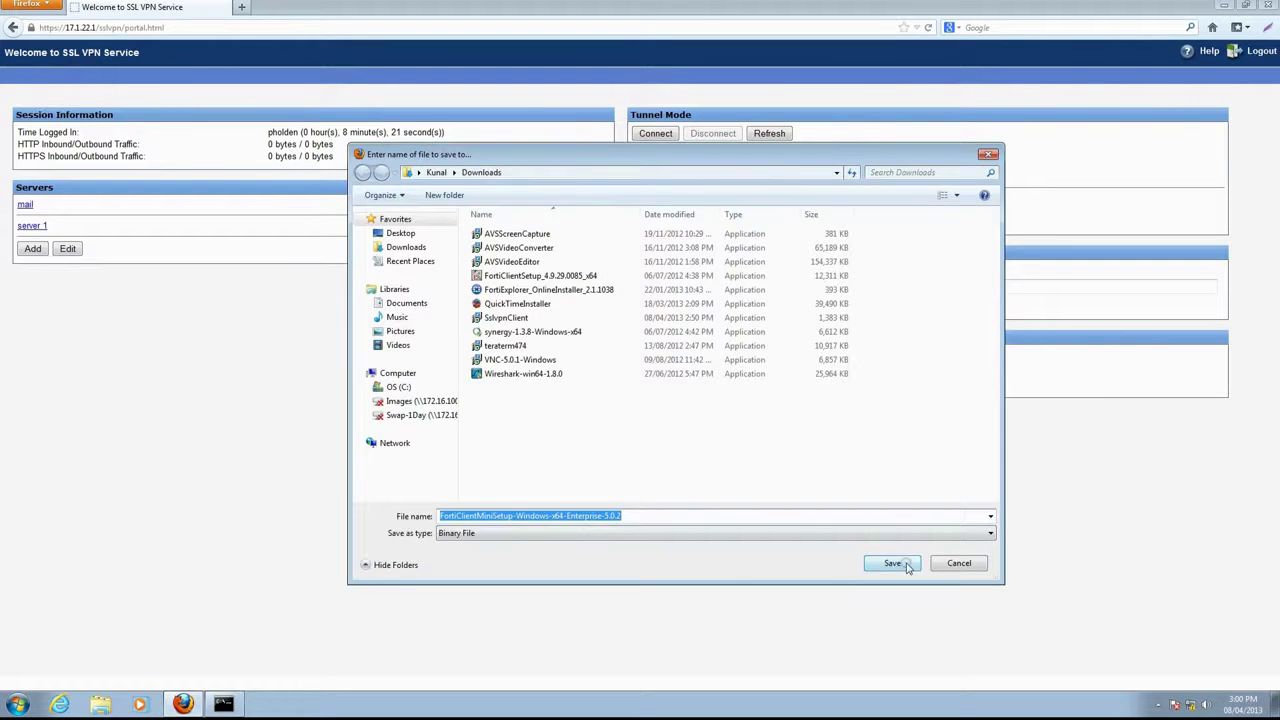
pyautogui.click(880, 565)
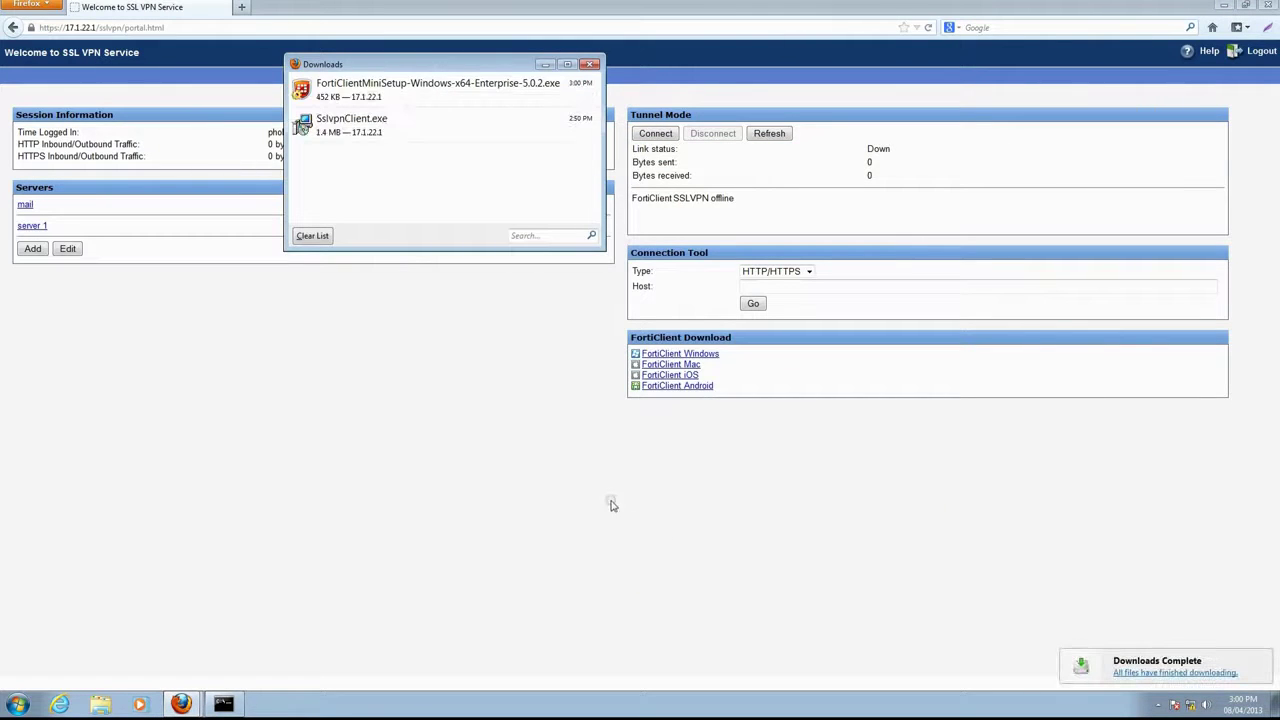
pyautogui.doubleClick(422, 90)
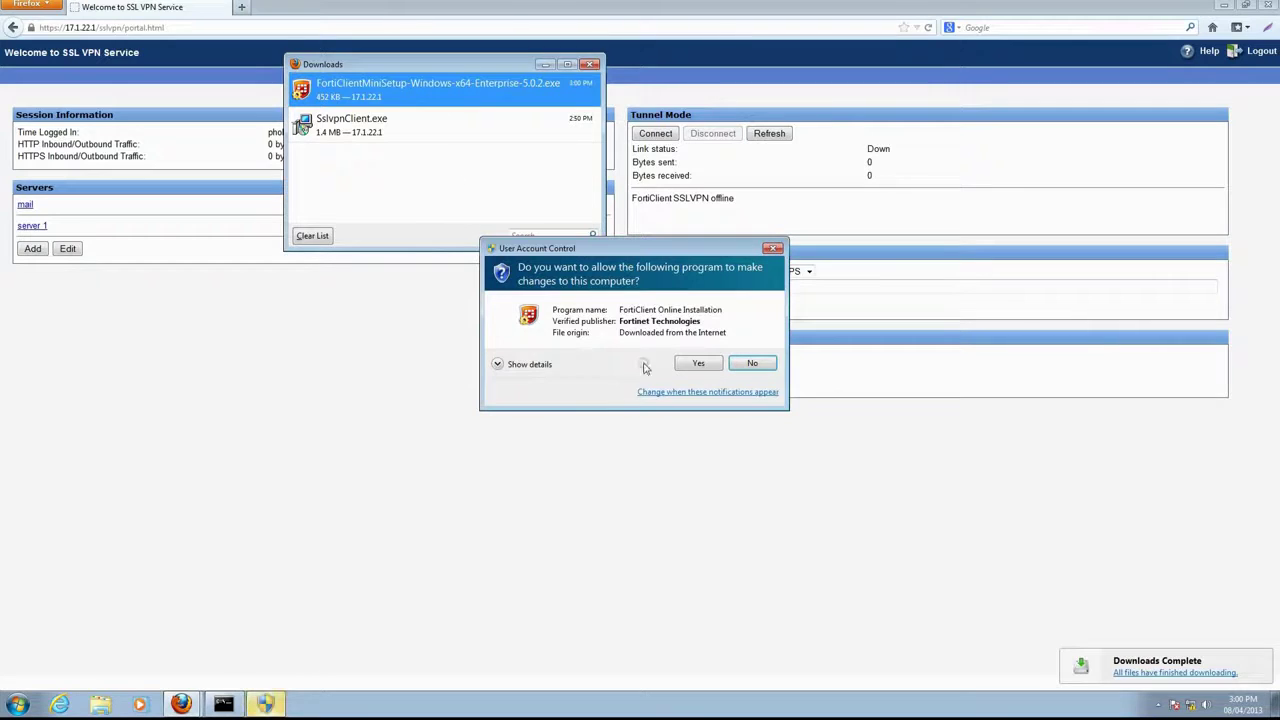
pyautogui.click(695, 363)
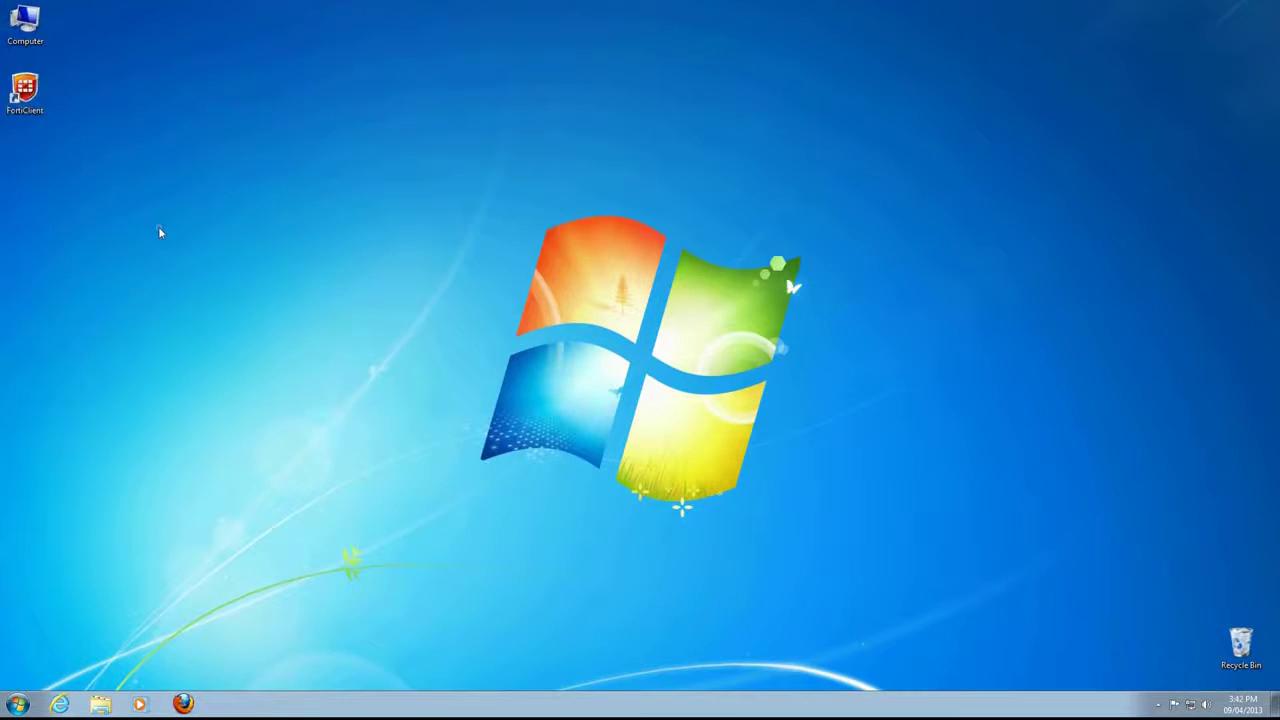
pyautogui.doubleClick(25, 92)
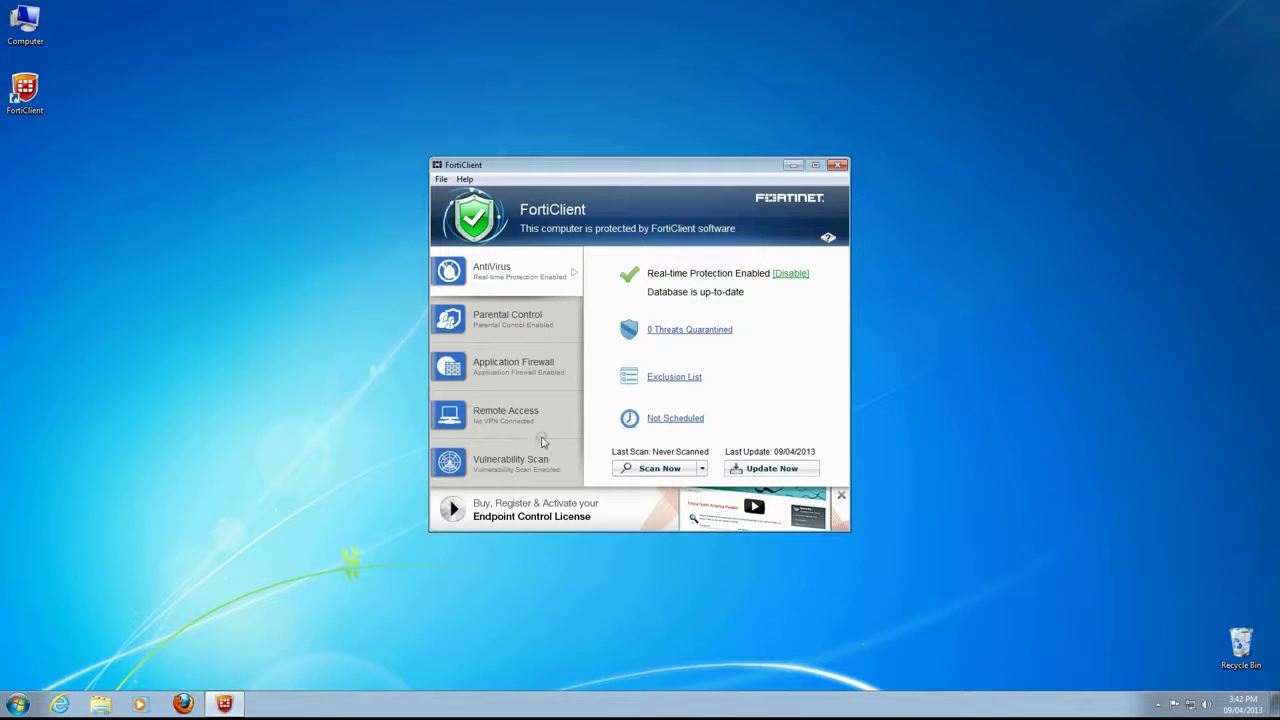
# - Add SSL-VPN connection 'work sslvpn' to gateway 17.1.22.1, suppressing invalid-certificate warnings
pyautogui.click(512, 418)
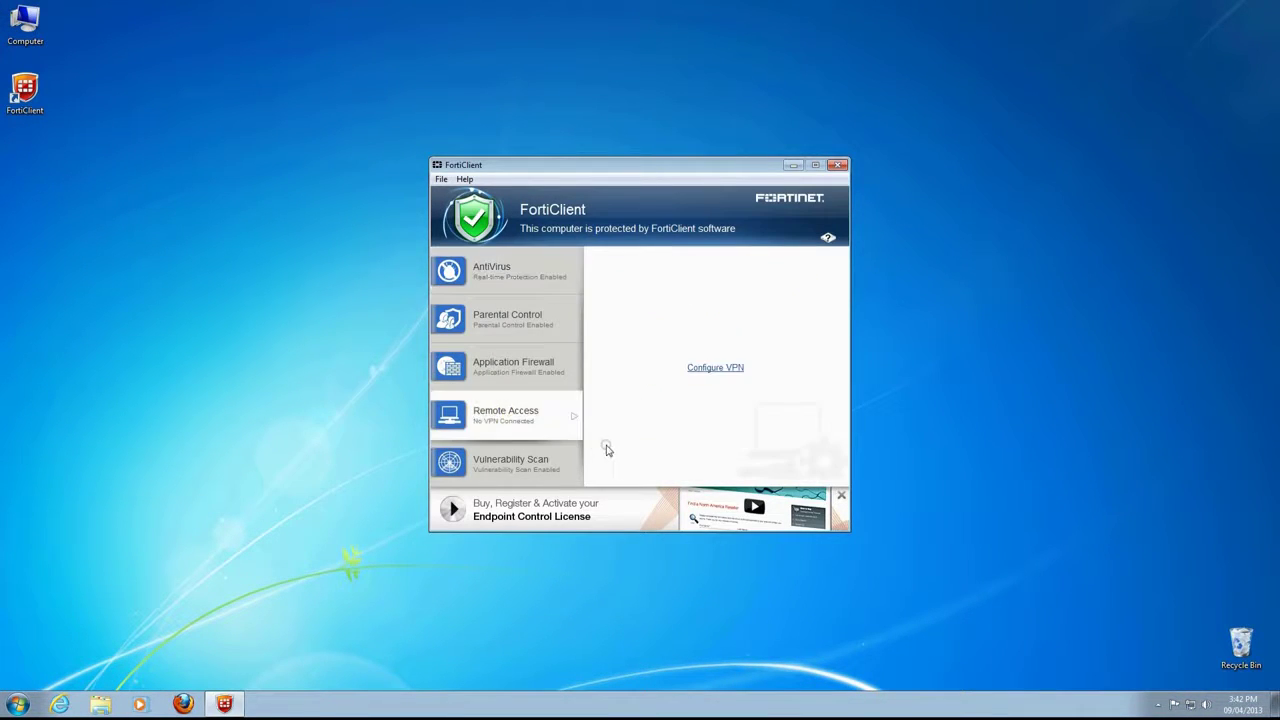
pyautogui.click(705, 369)
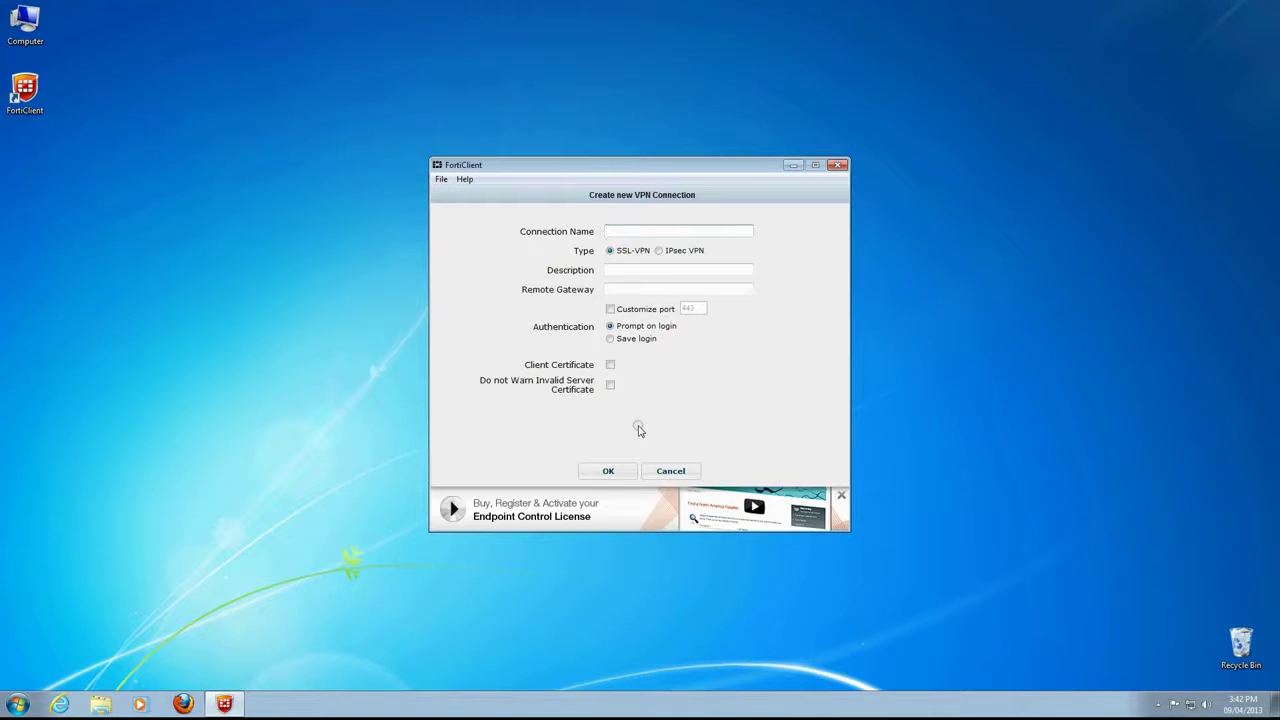
pyautogui.write('work sslvpn')
pyautogui.click(634, 288)
pyautogui.write('17.1.22.1')
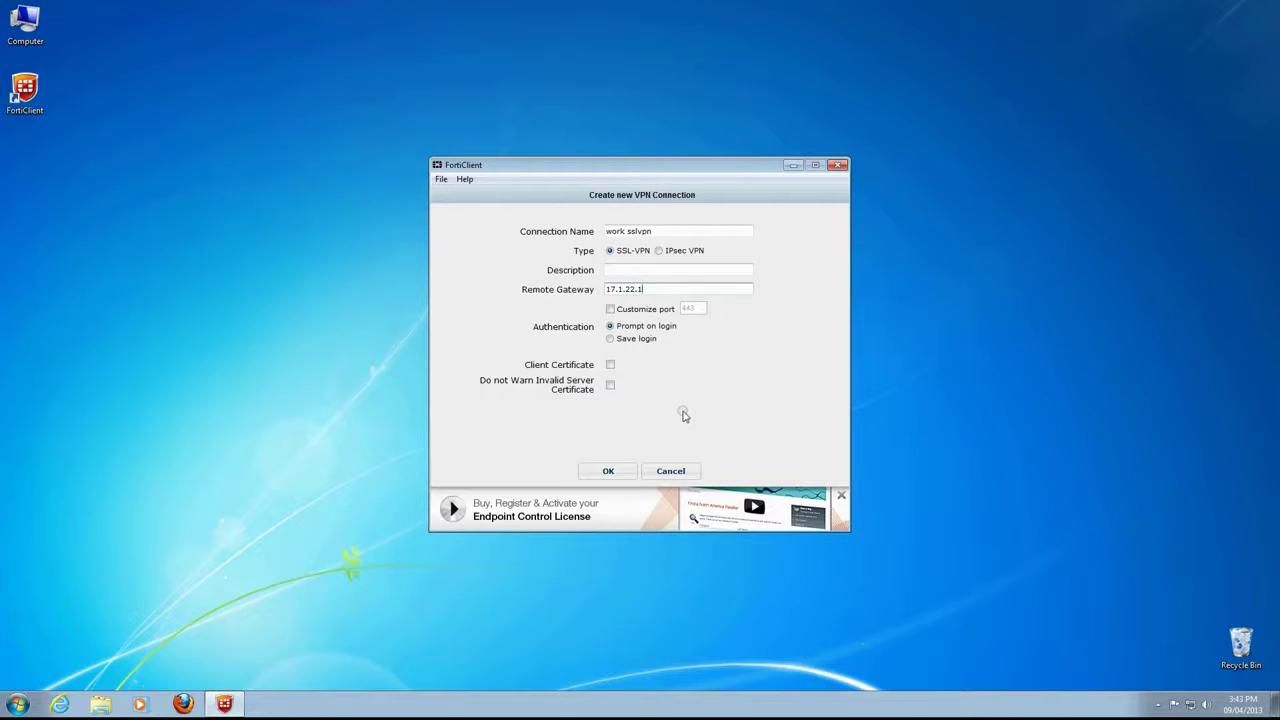
pyautogui.click(610, 385)
pyautogui.click(607, 472)
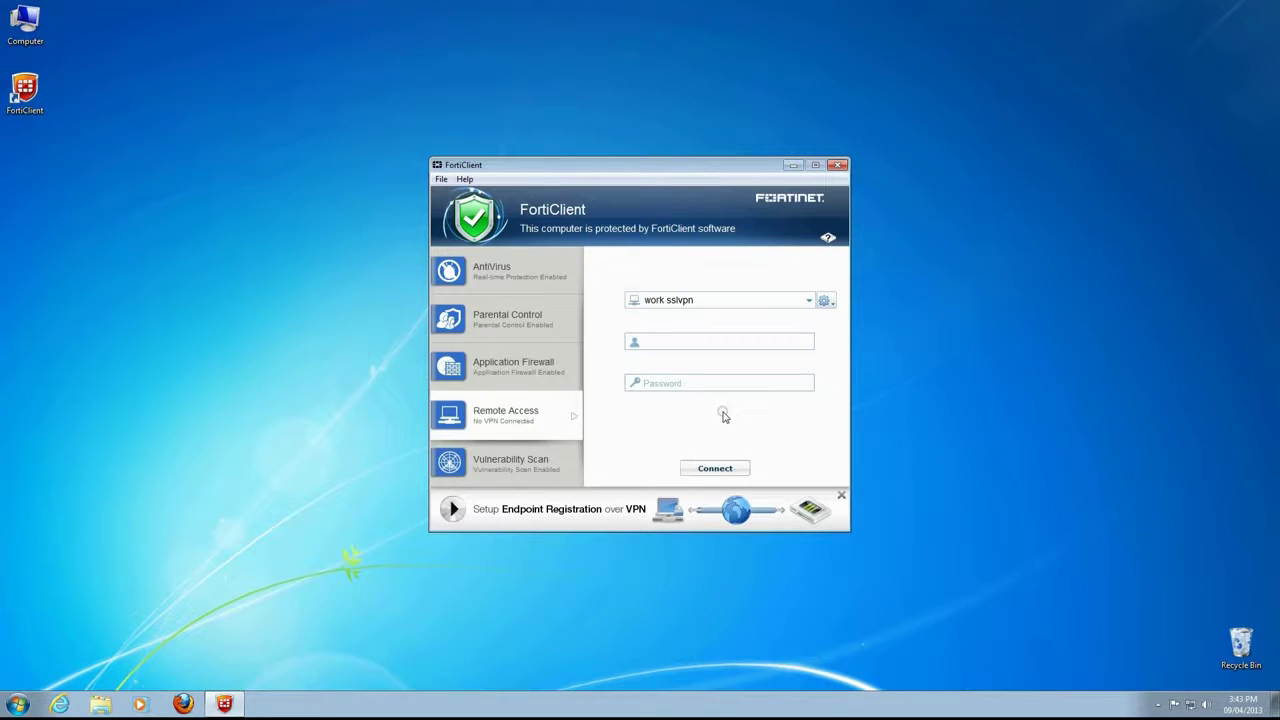
pyautogui.click(22, 704)
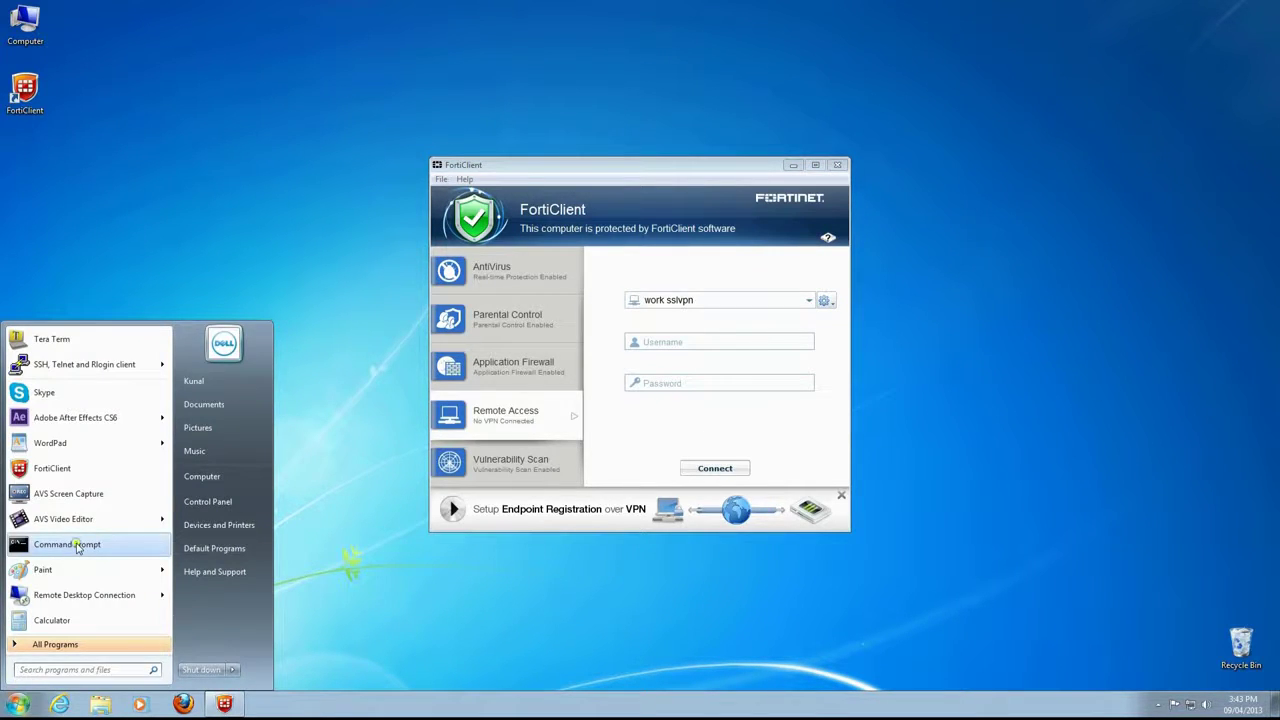
# - In Command Prompt, ping 192.168.2.14 and see 100% packet loss without the VPN
pyautogui.click(72, 545)
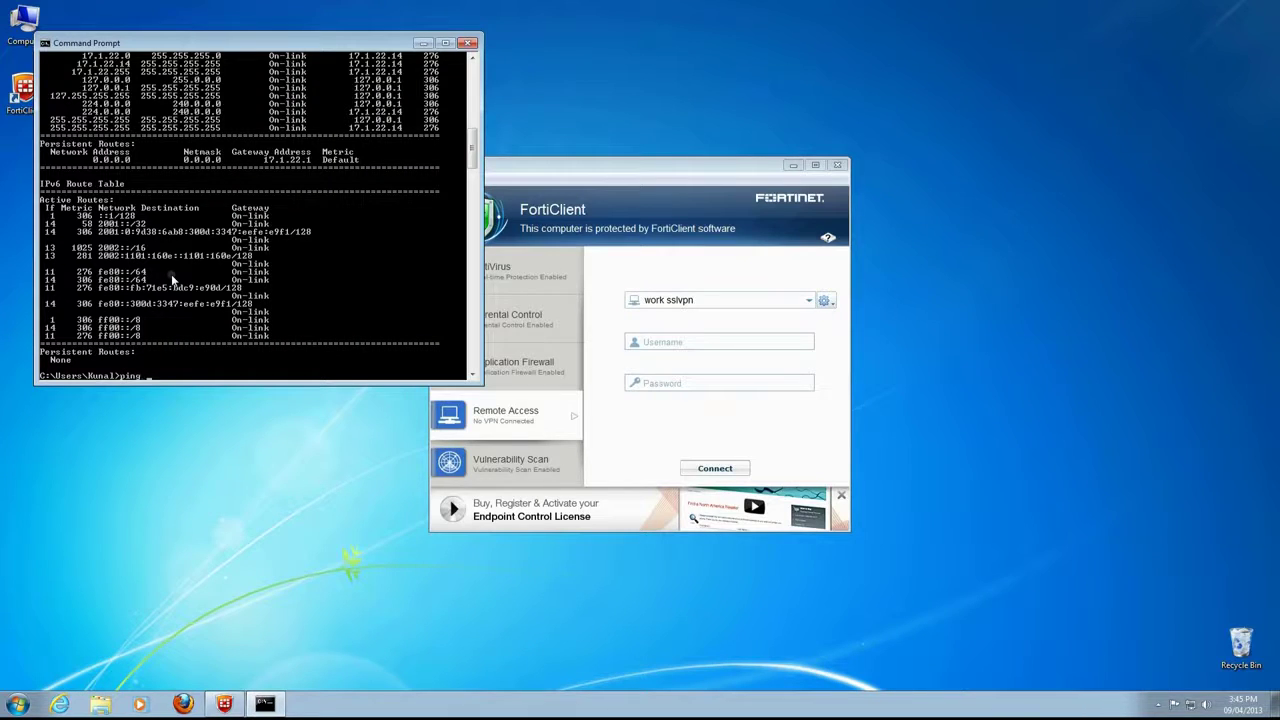
pyautogui.write('192.168.2.14')
pyautogui.press('Return')
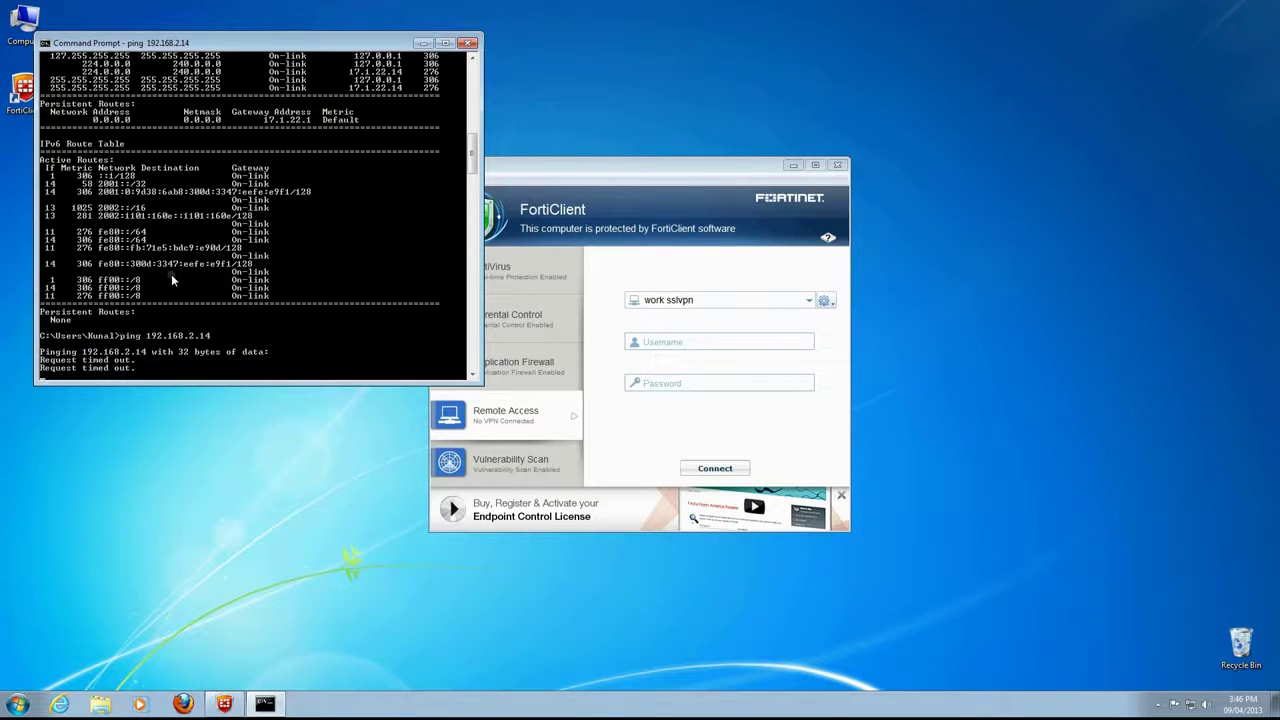
pyautogui.press('Return')
pyautogui.press('Return')
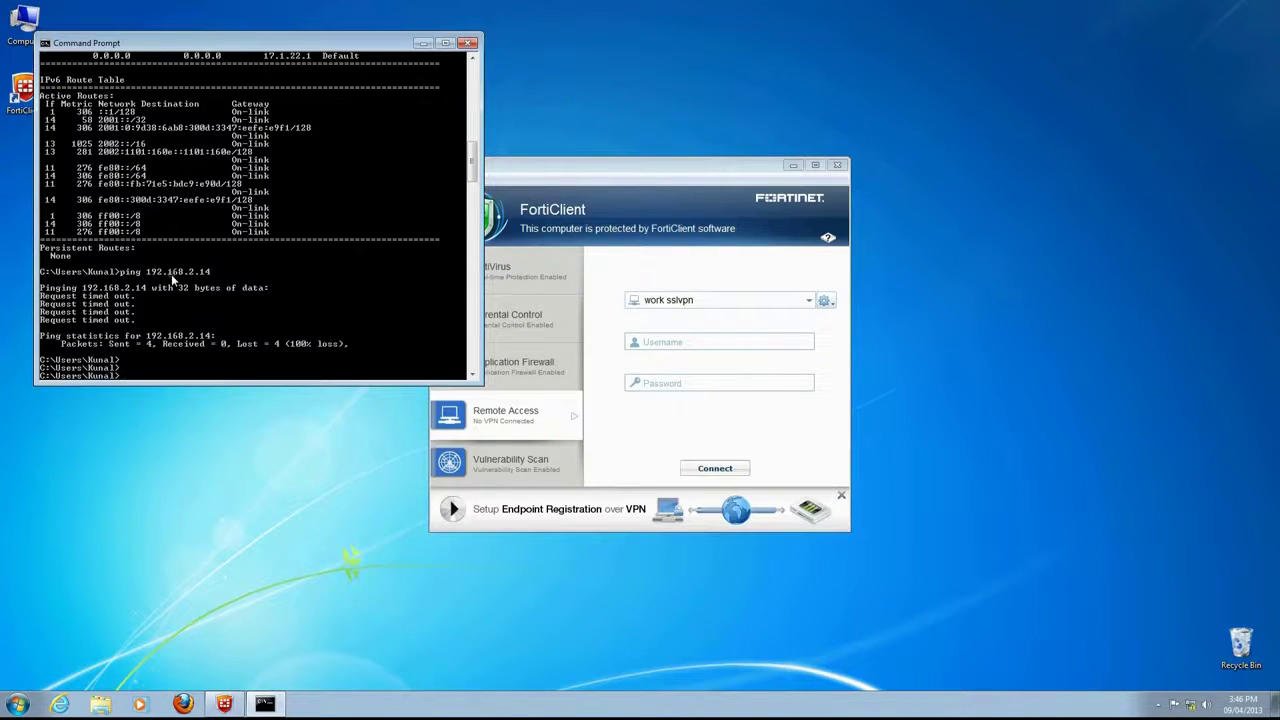
# - Enter the VPN user's username and password in FortiClient's work sslvpn login
pyautogui.click(423, 43)
pyautogui.click(651, 341)
pyautogui.press('Tab')
pyautogui.write('******')
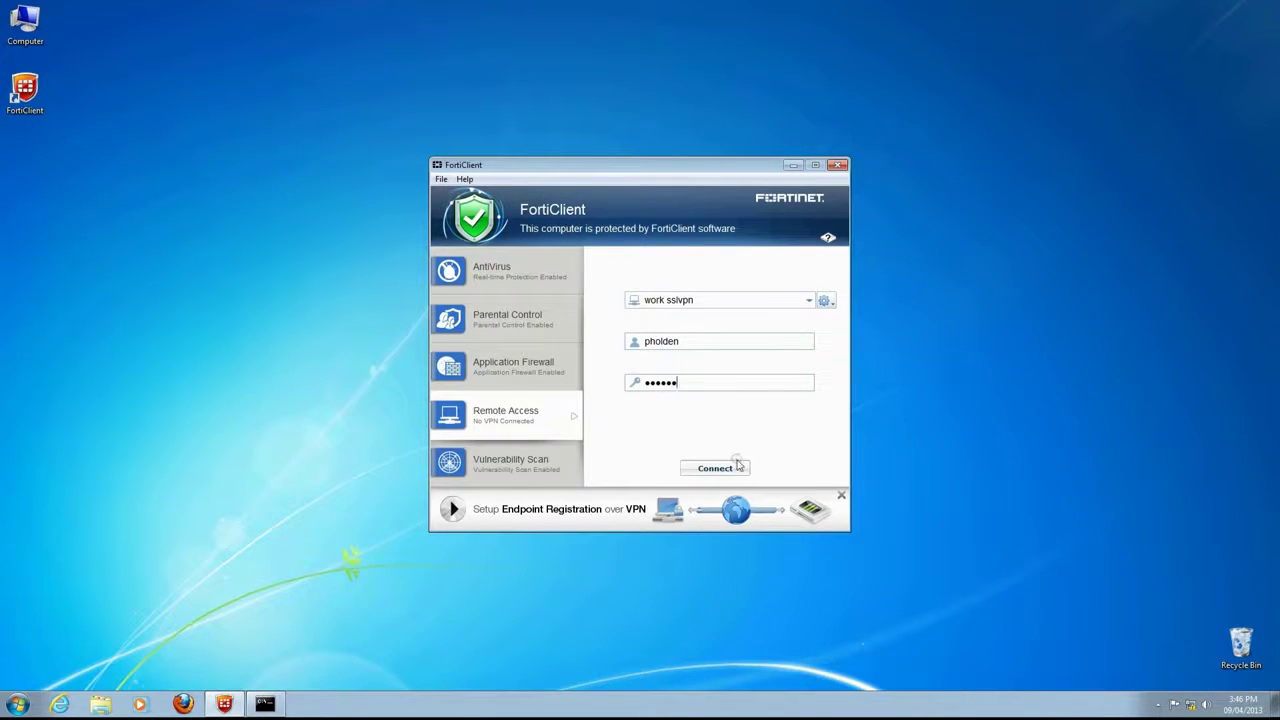
# - Connect the work sslvpn tunnel and check the new tunnel adapter with ipconfig
pyautogui.click(734, 467)
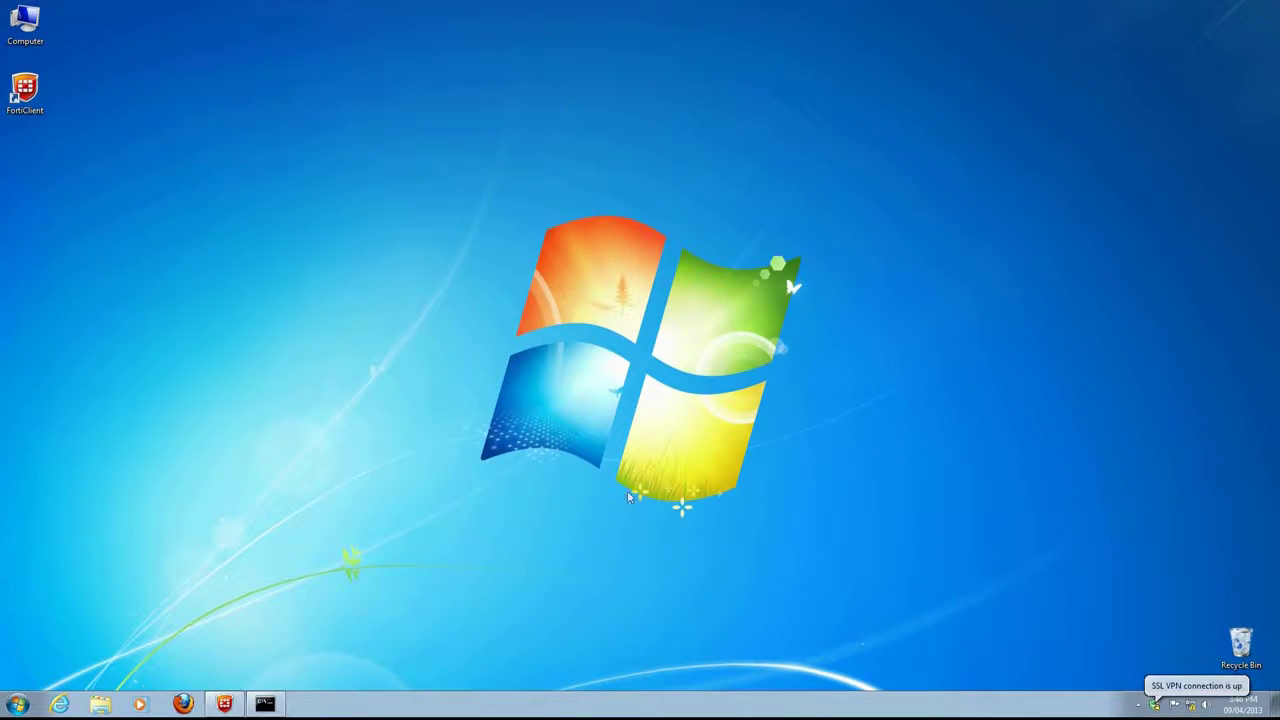
pyautogui.click(224, 704)
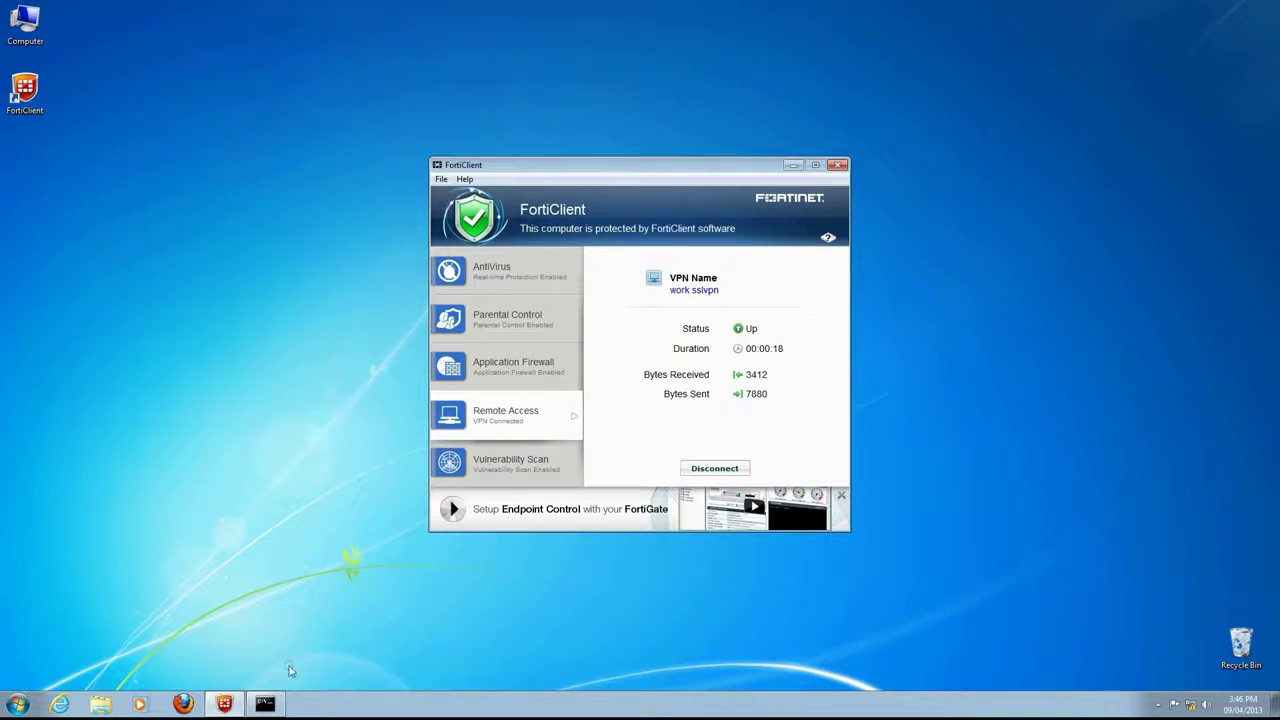
pyautogui.click(264, 704)
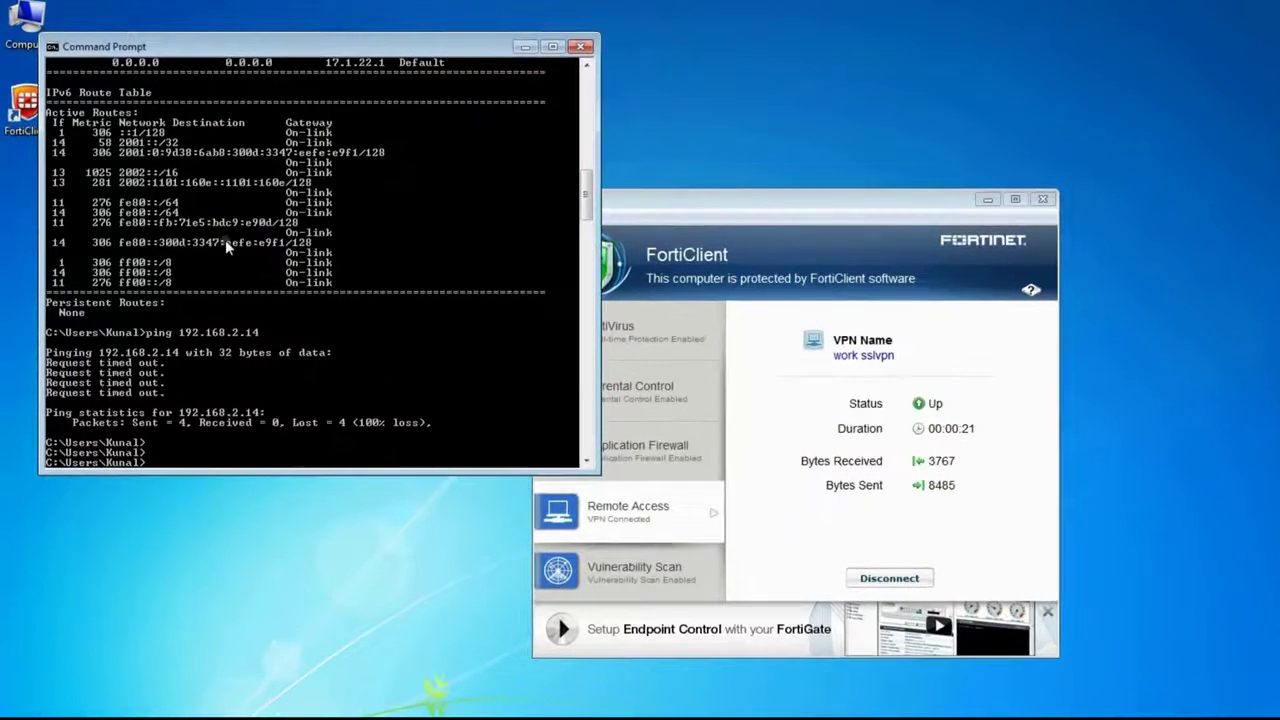
pyautogui.write('ipconfig')
pyautogui.press('Return')
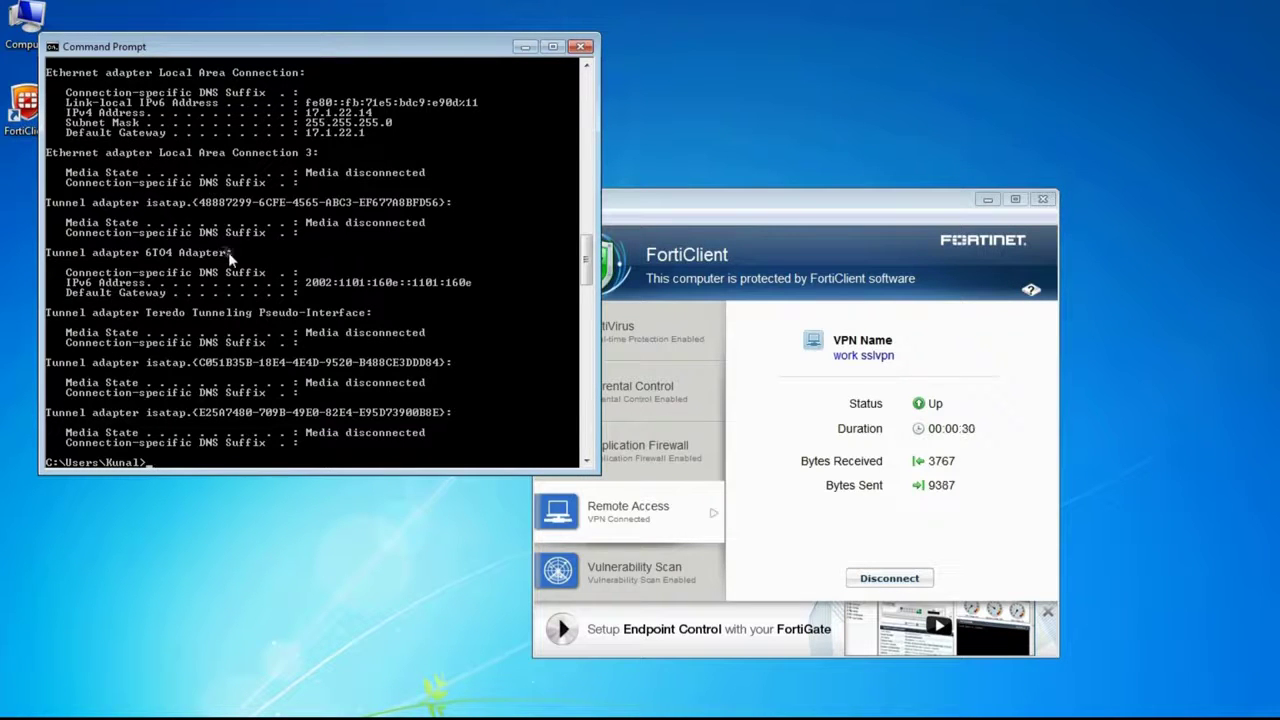
pyautogui.scroll(2, 235, 252)
pyautogui.scroll(2, 235, 252)
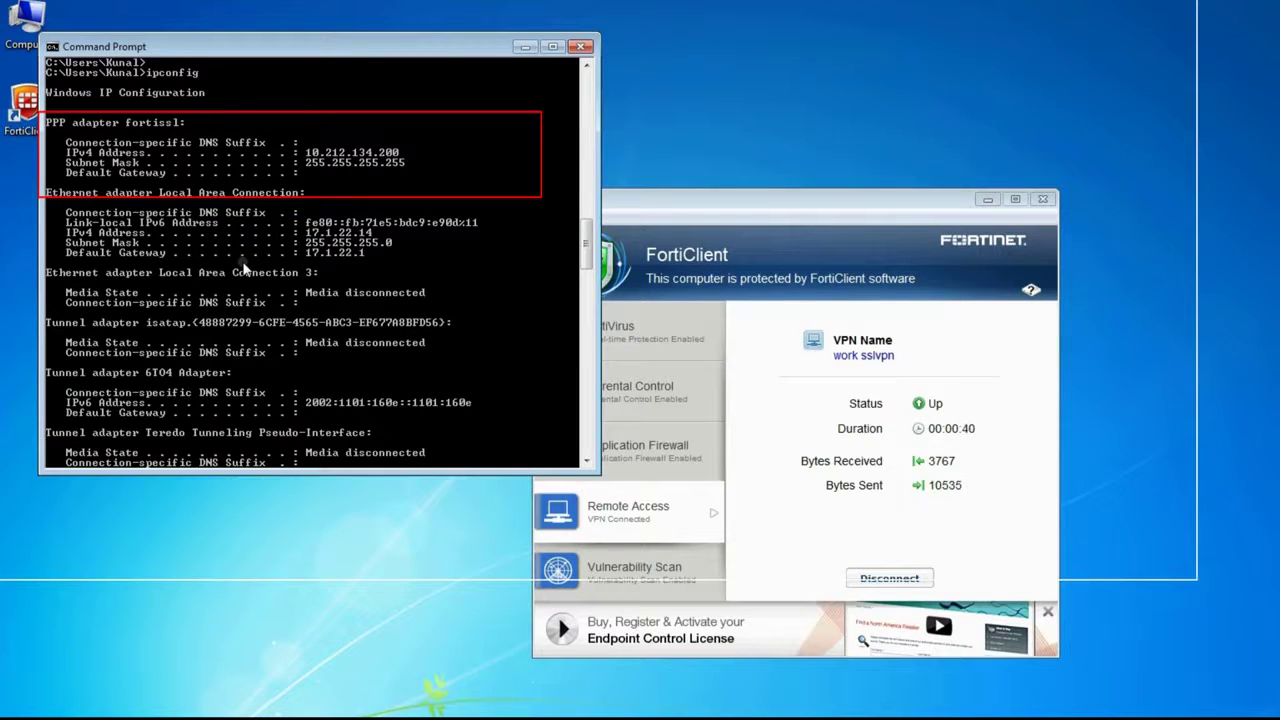
pyautogui.scroll(-4, 243, 268)
pyautogui.scroll(-2, 243, 268)
# - Review the routing table with route print, then ping 192.168.2.14 through the tunnel
pyautogui.write('route')
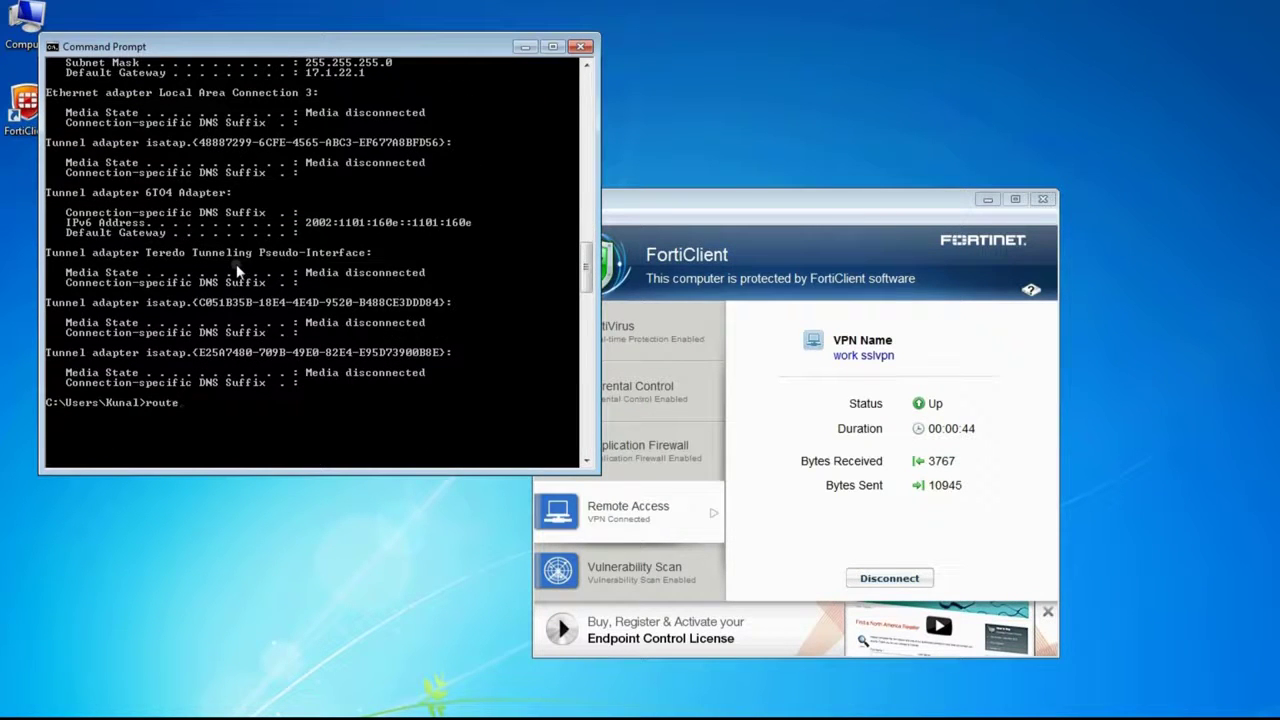
pyautogui.write(' print')
pyautogui.press('Return')
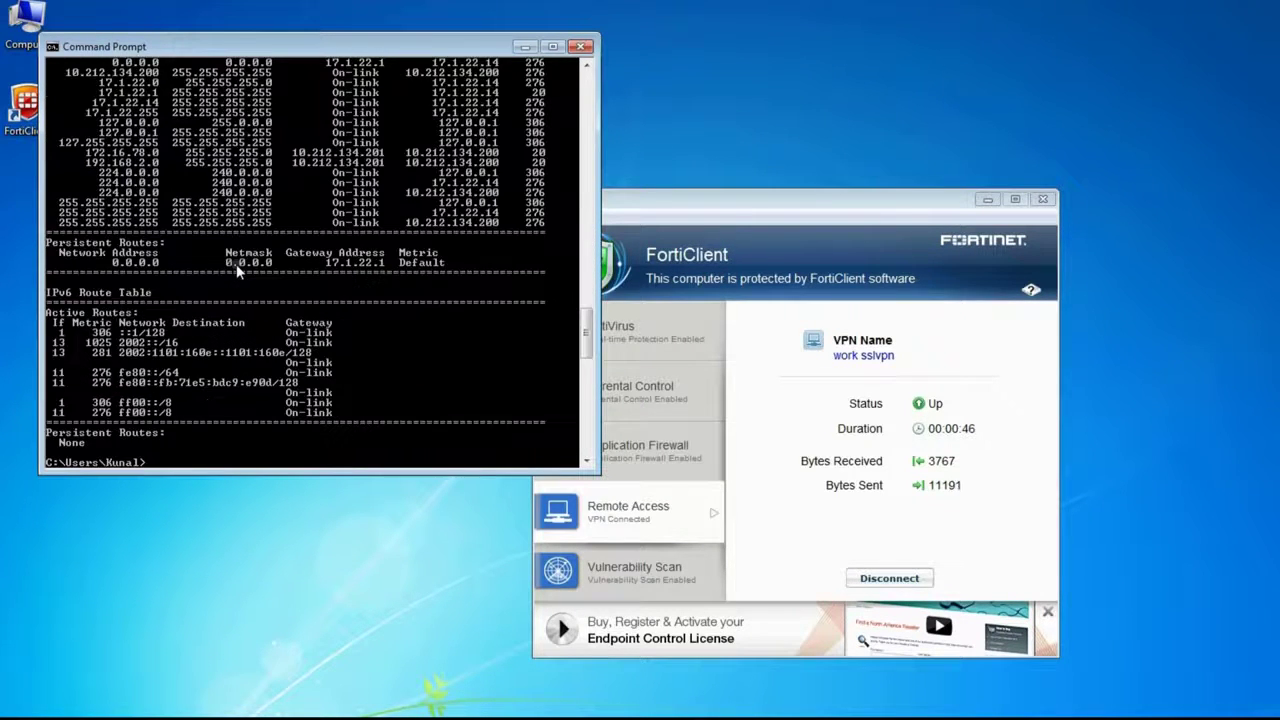
pyautogui.scroll(2, 248, 265)
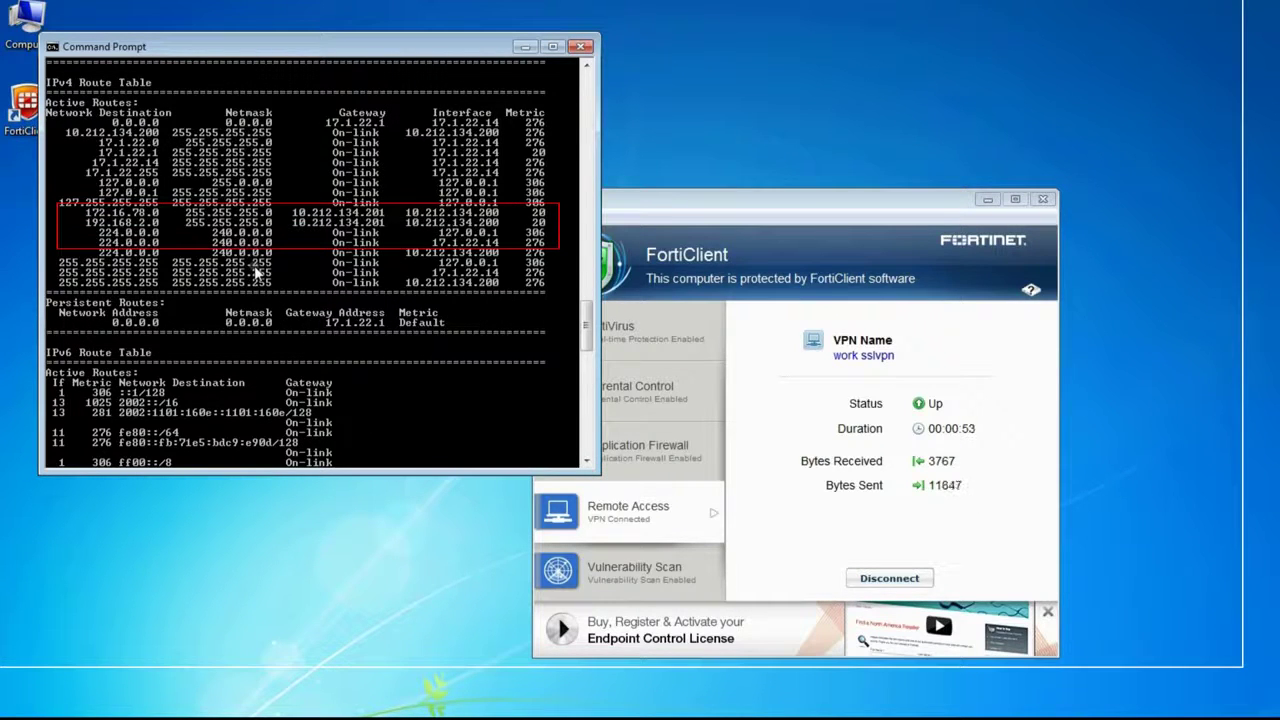
pyautogui.scroll(-5, 256, 268)
pyautogui.write('ping 192.168')
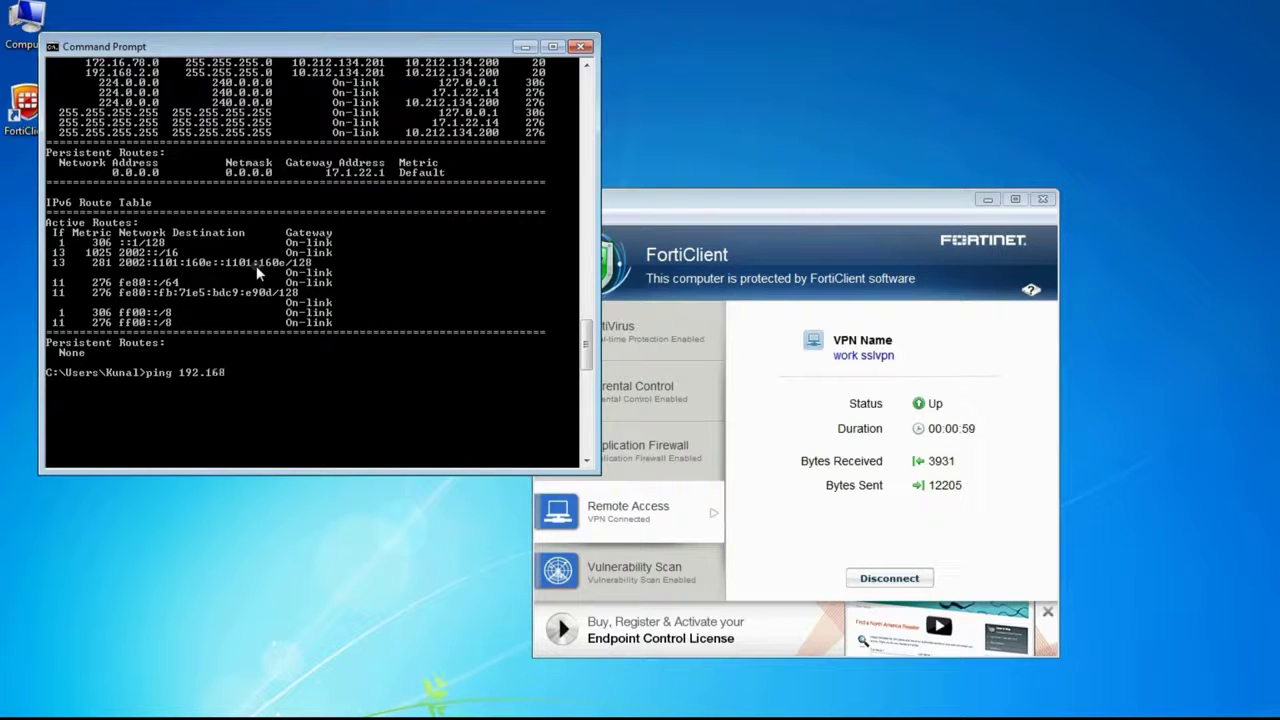
pyautogui.write('.2.14')
pyautogui.press('Return')
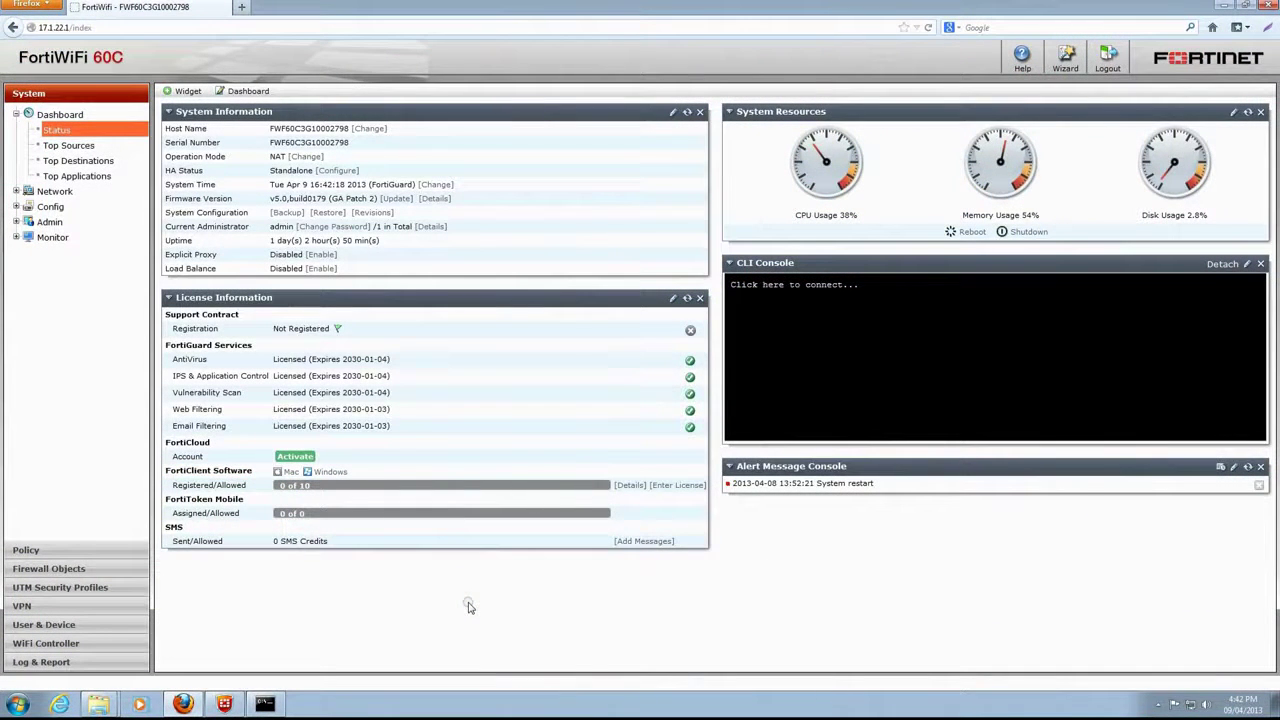
# - Open VPN > Monitor > SSL-VPN Monitor to view the 17.1.22.14 session on tunnel IP 10.212.134.200
pyautogui.click(28, 607)
pyautogui.click(55, 251)
pyautogui.click(78, 282)
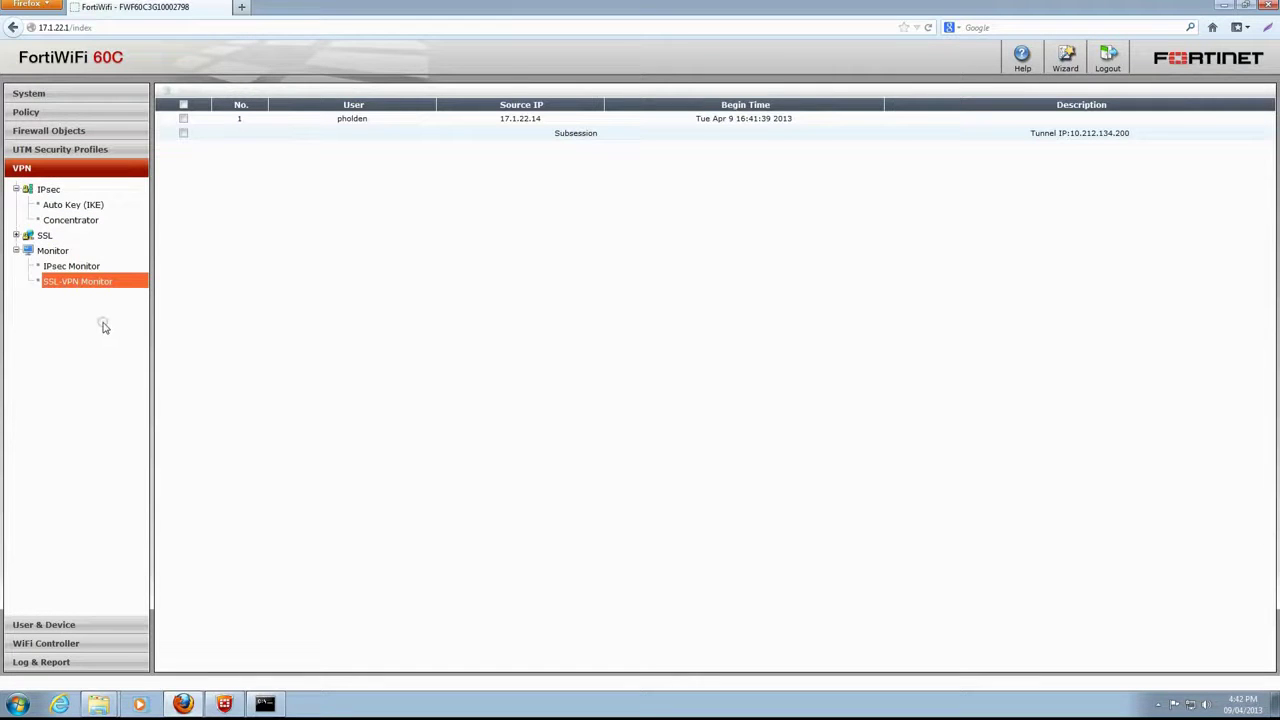